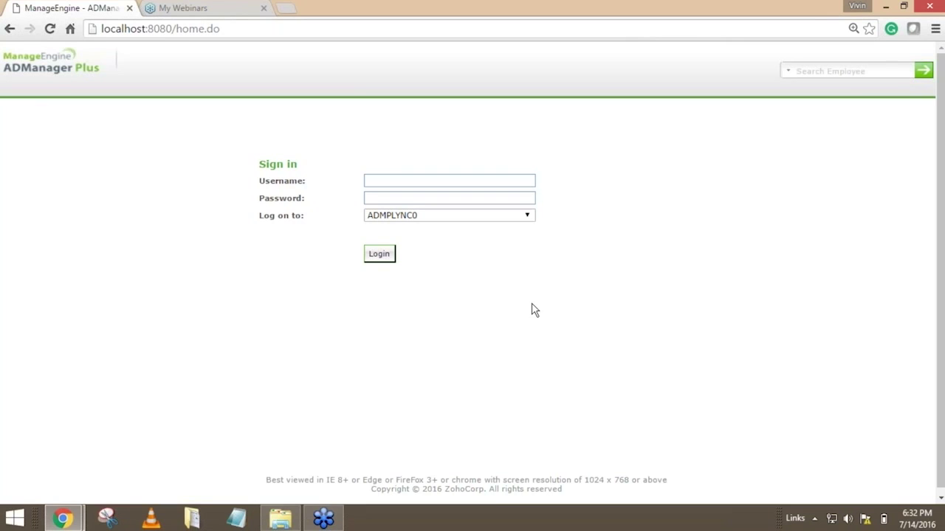
Sign in with the username admin and the account password using ADManager Plus Authentication.
{"action": "left_click", "coordinate": [458, 180]}
{"action": "type", "text": "admin"}
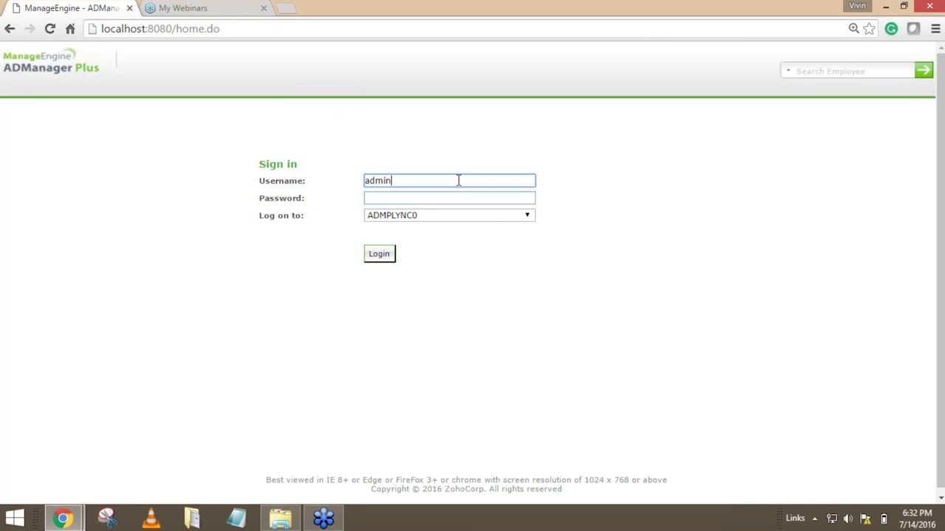
{"action": "key", "text": "Tab"}
{"action": "type", "text": "admin"}
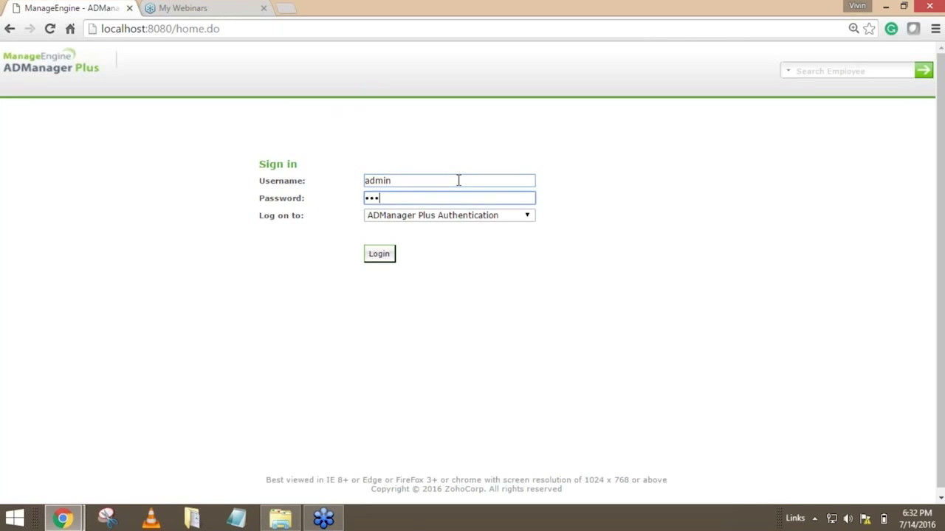
{"action": "key", "text": "Return"}
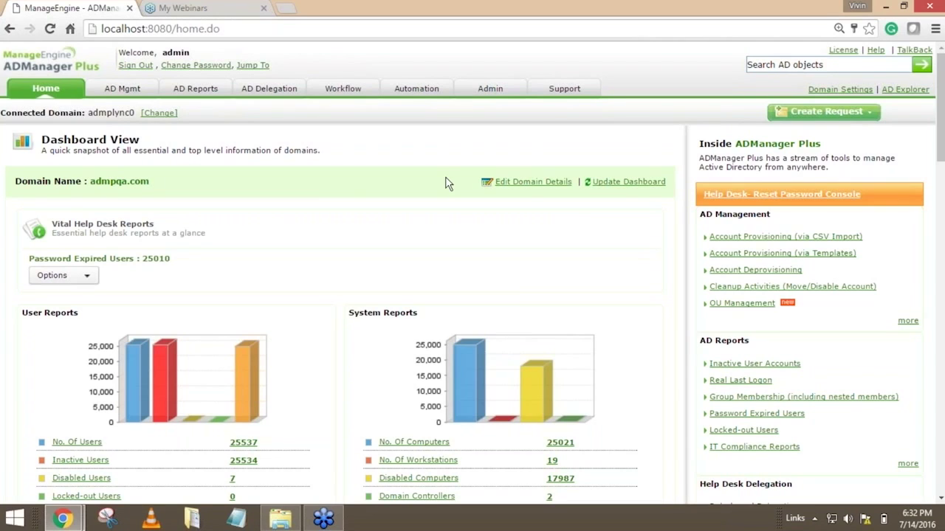
Review the user, system and other reports for the domains on the dashboard.
{"action": "scroll", "coordinate": [446, 184], "scroll_direction": "down", "scroll_amount": 4}
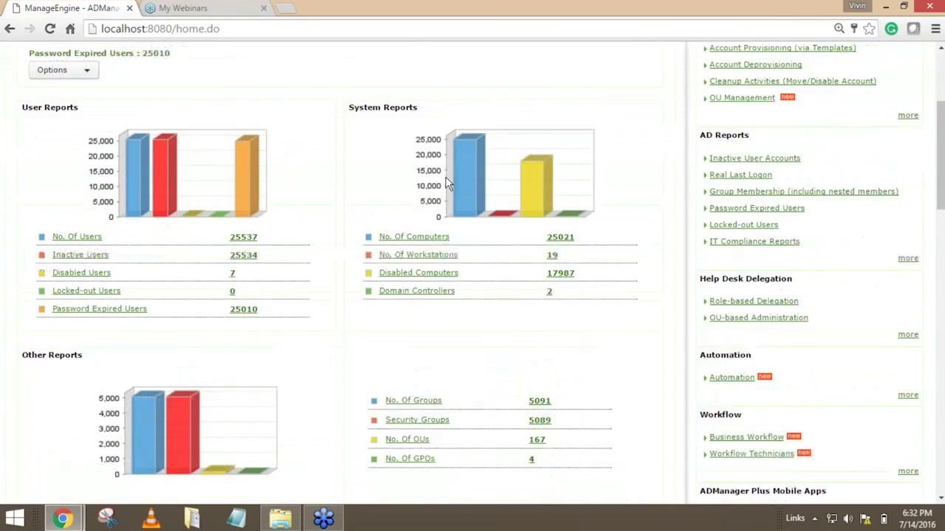
{"action": "scroll", "coordinate": [632, 346], "scroll_direction": "up", "scroll_amount": 3}
{"action": "scroll", "coordinate": [633, 346], "scroll_direction": "up", "scroll_amount": 1}
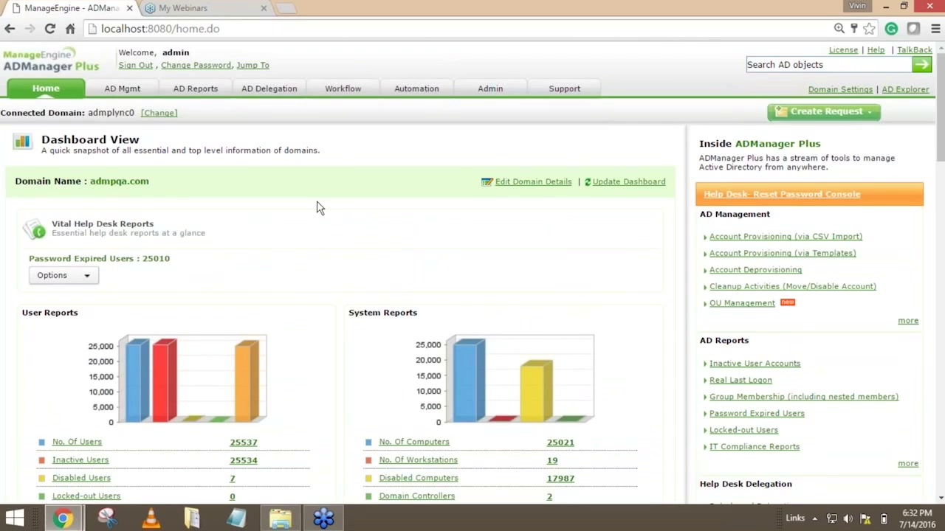
{"action": "scroll", "coordinate": [319, 208], "scroll_direction": "down", "scroll_amount": 5}
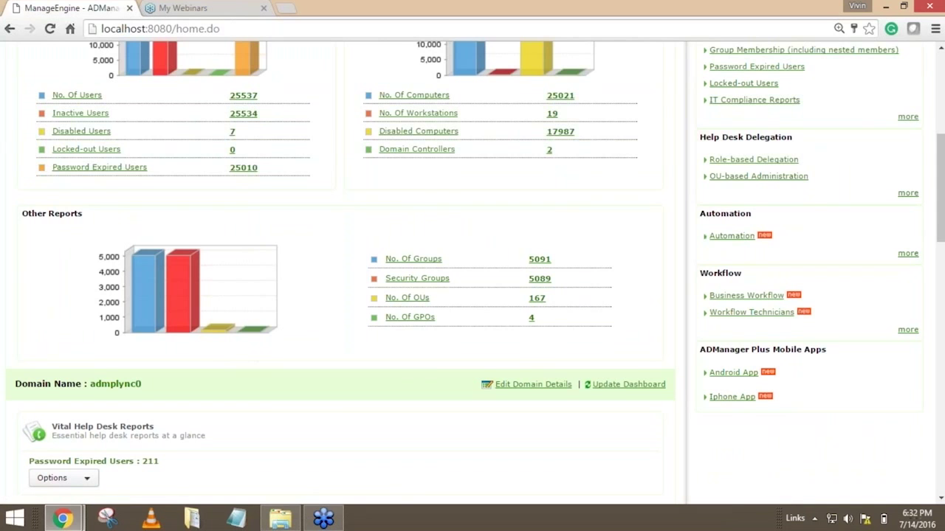
{"action": "scroll", "coordinate": [493, 262], "scroll_direction": "up", "scroll_amount": 5}
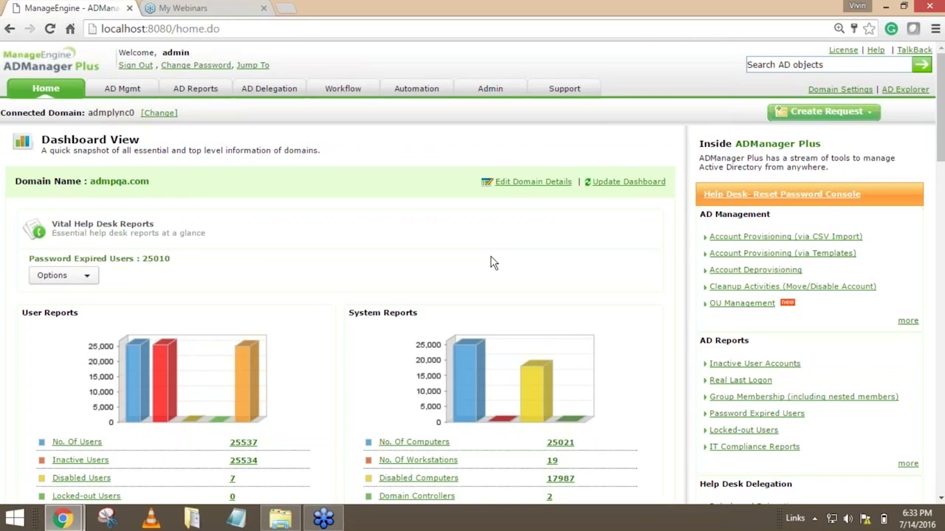
Check the product's build number in the license details, then close that window.
{"action": "left_click", "coordinate": [845, 51]}
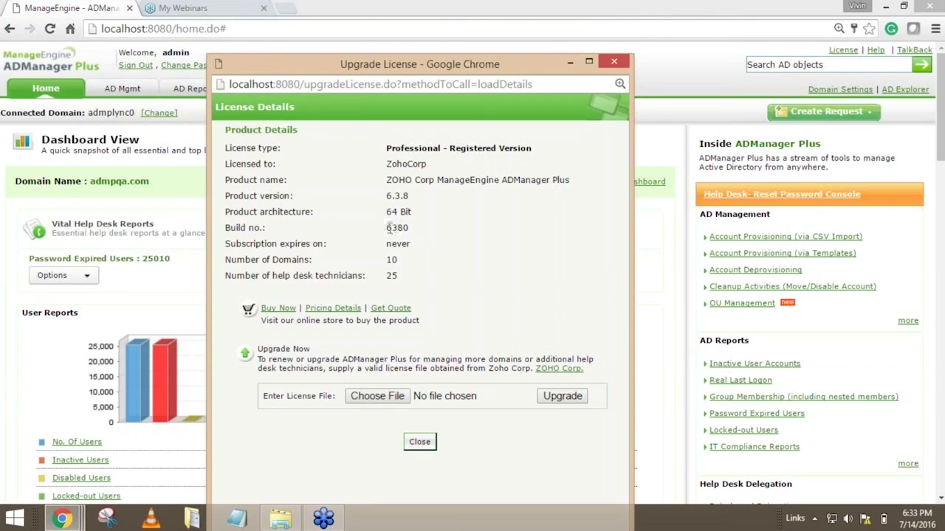
{"action": "left_click_drag", "start_coordinate": [388, 229], "coordinate": [411, 228]}
{"action": "left_click", "coordinate": [476, 240]}
{"action": "left_click_drag", "start_coordinate": [387, 227], "coordinate": [414, 229]}
{"action": "left_click", "coordinate": [613, 62]}
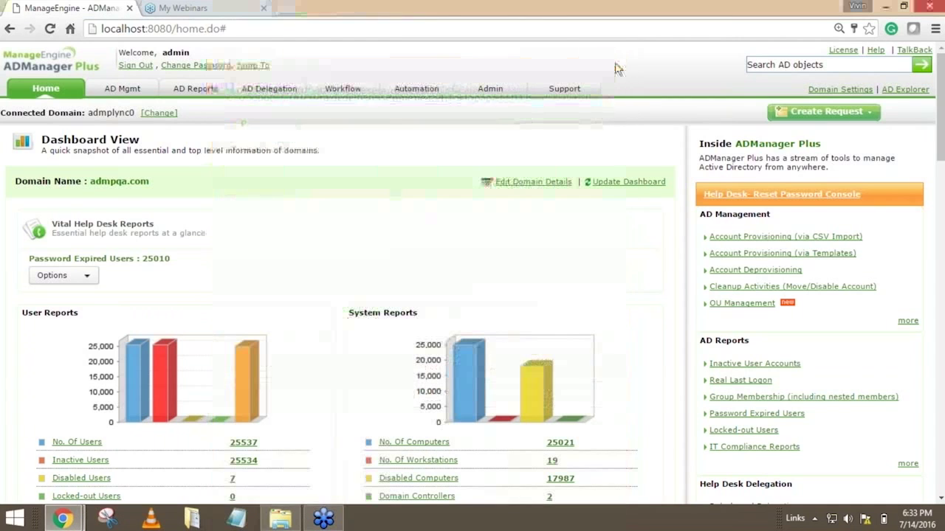
Find the build number on the Support page and check for the latest updates.
{"action": "left_click", "coordinate": [564, 89]}
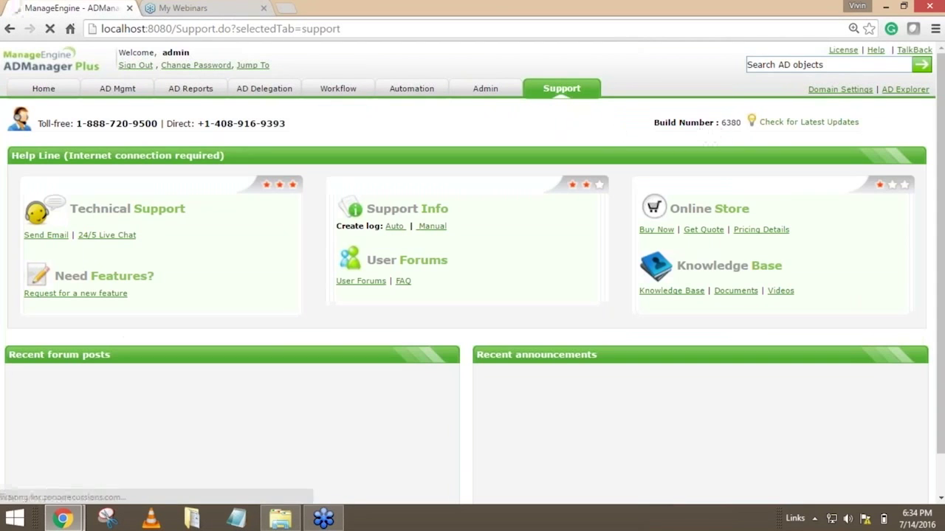
{"action": "left_click_drag", "start_coordinate": [721, 123], "coordinate": [741, 124]}
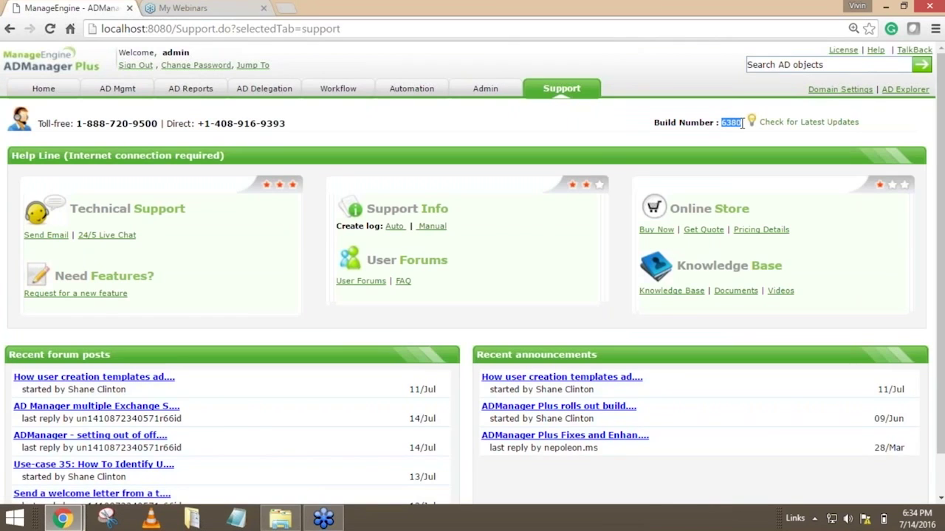
{"action": "left_click", "coordinate": [842, 130]}
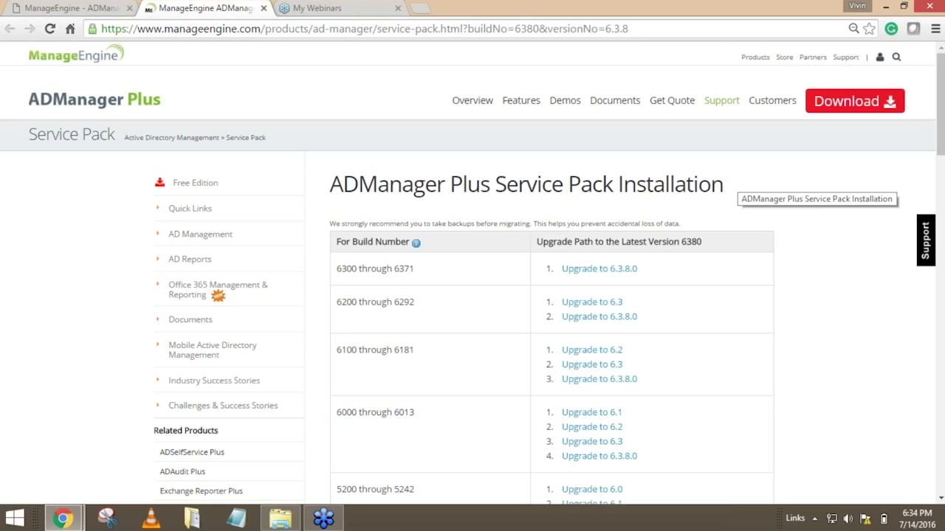
Compare the latest version named in the service pack page's upgrade path heading with the installed build number on the Support page.
{"action": "left_click_drag", "start_coordinate": [538, 241], "coordinate": [706, 242]}
{"action": "left_click", "coordinate": [713, 247]}
{"action": "left_click", "coordinate": [721, 245]}
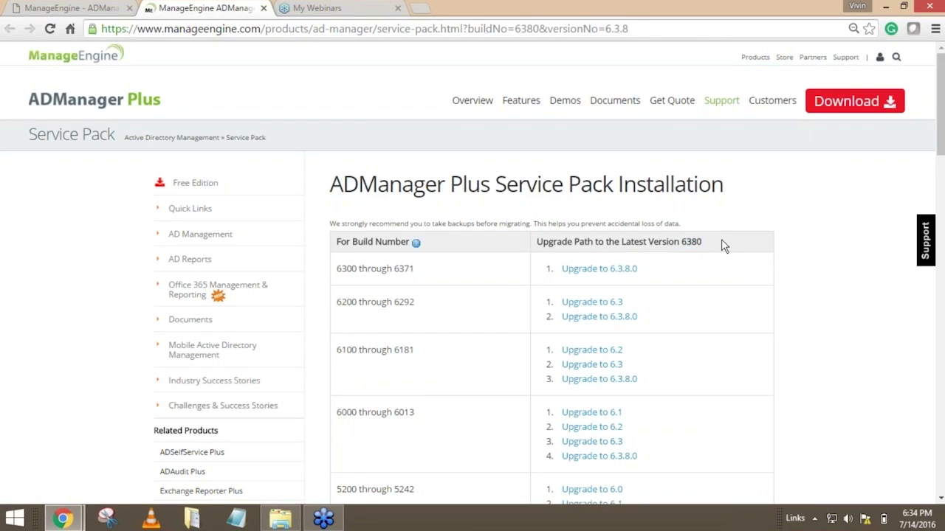
{"action": "left_click", "coordinate": [126, 7]}
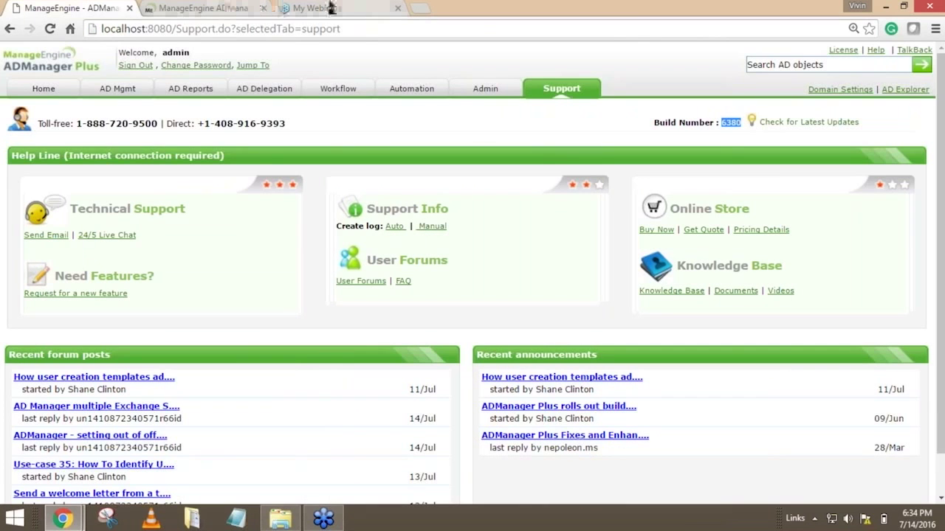
{"action": "left_click", "coordinate": [206, 8]}
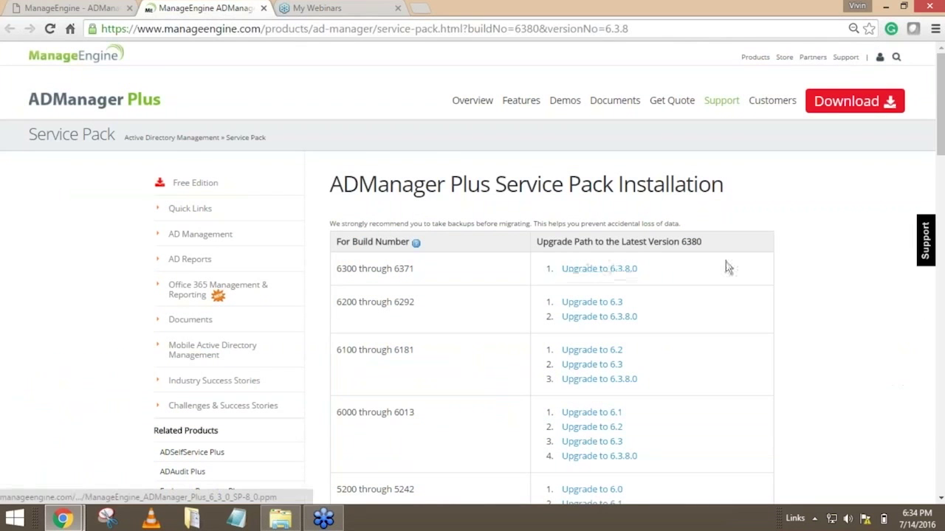
Read through the upgrade paths and the Service Pack Installation Steps, then close the service pack page.
{"action": "scroll", "coordinate": [727, 267], "scroll_direction": "down", "scroll_amount": 1}
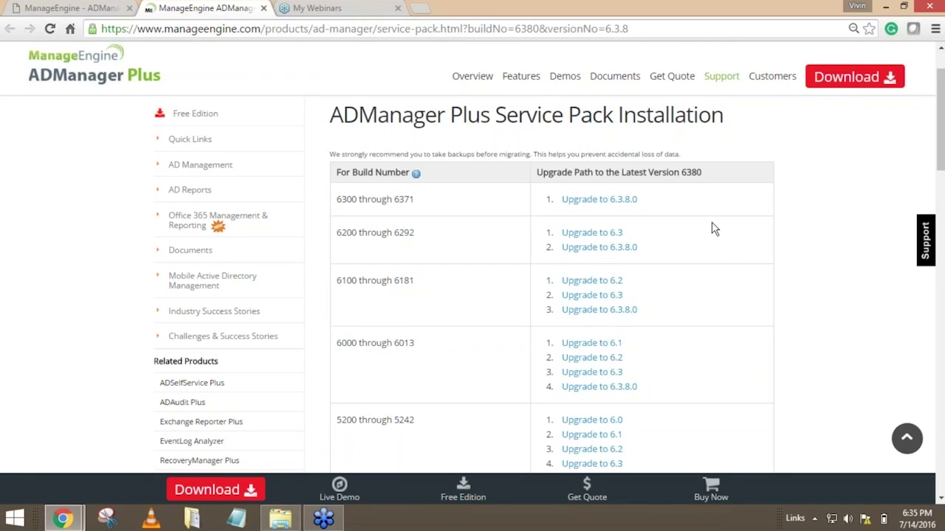
{"action": "scroll", "coordinate": [714, 228], "scroll_direction": "down", "scroll_amount": 5}
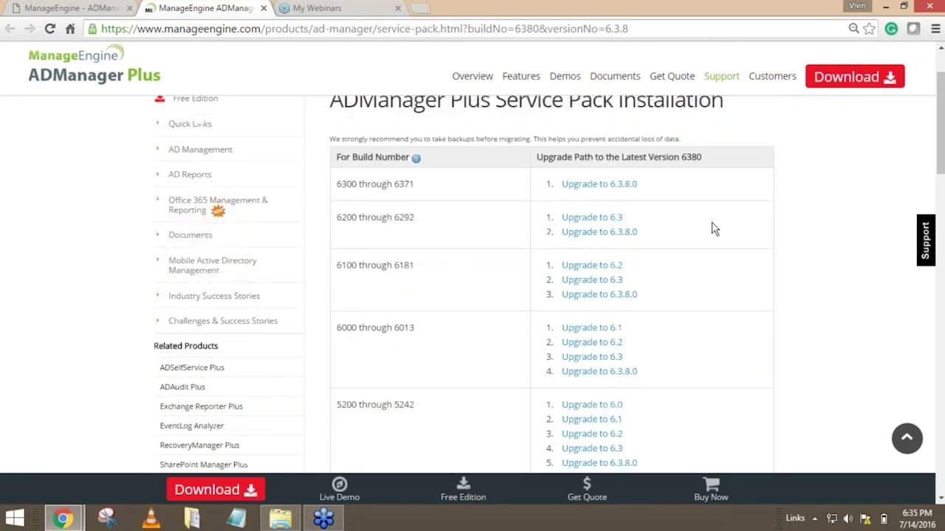
{"action": "scroll", "coordinate": [714, 229], "scroll_direction": "down", "scroll_amount": 3}
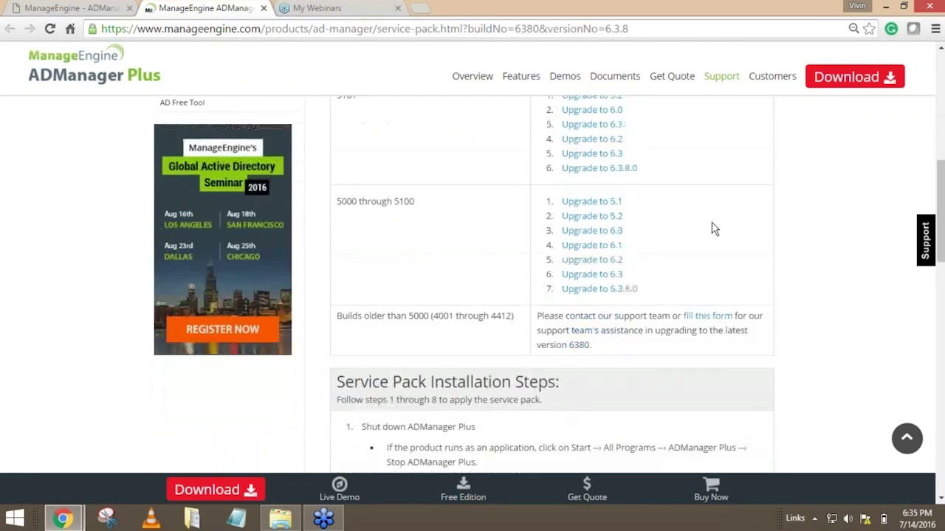
{"action": "scroll", "coordinate": [714, 228], "scroll_direction": "down", "scroll_amount": 1}
{"action": "scroll", "coordinate": [714, 229], "scroll_direction": "down", "scroll_amount": 1}
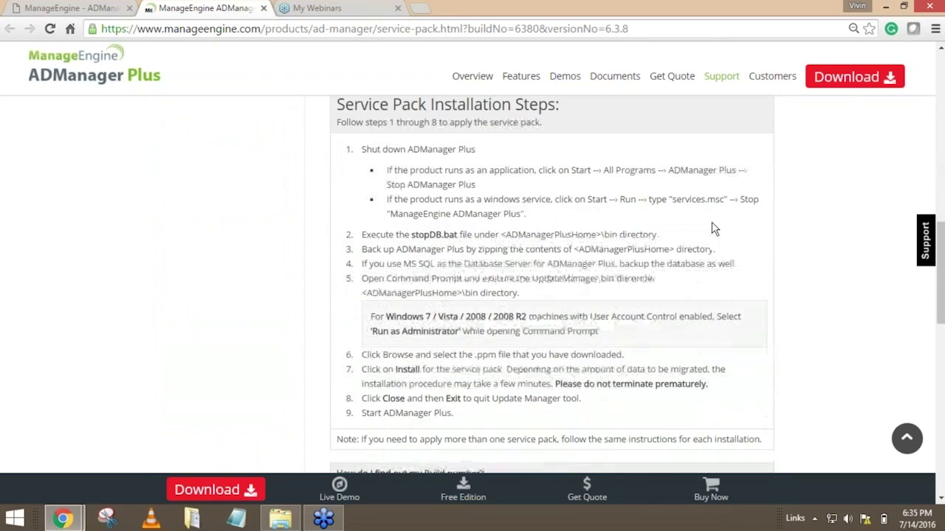
{"action": "left_click_drag", "start_coordinate": [334, 102], "coordinate": [566, 169]}
{"action": "left_click", "coordinate": [568, 169]}
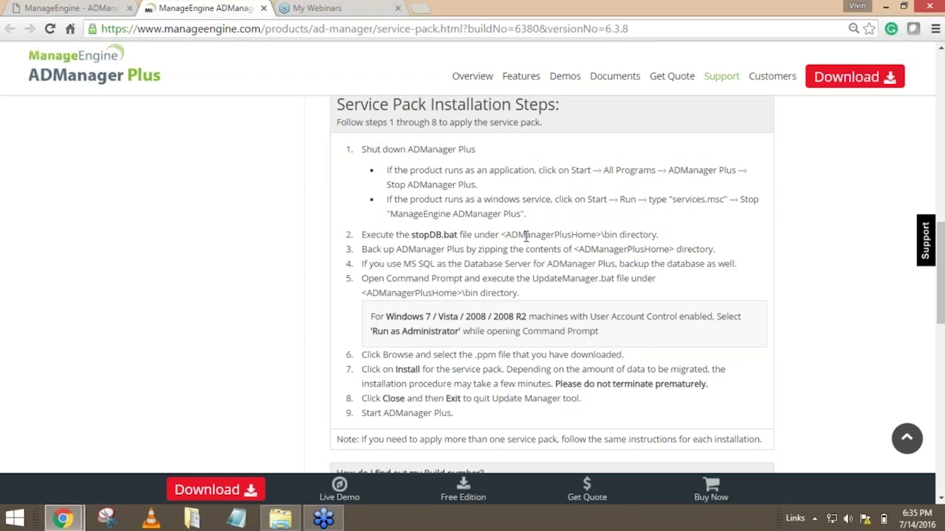
{"action": "scroll", "coordinate": [526, 236], "scroll_direction": "up", "scroll_amount": 10}
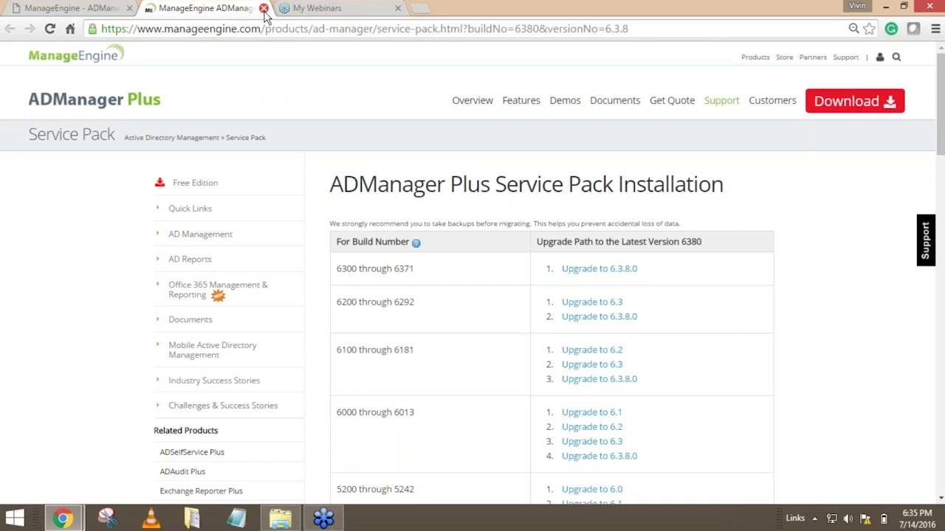
{"action": "left_click", "coordinate": [264, 9]}
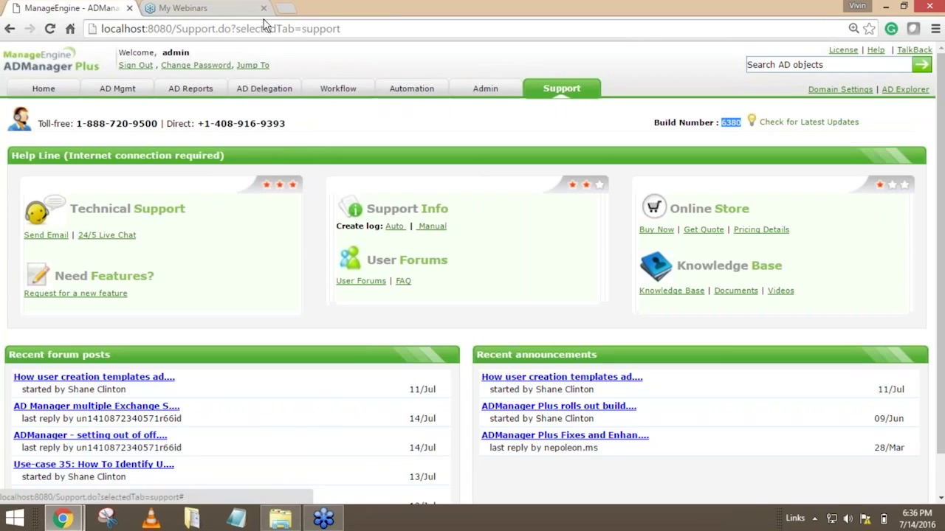
Open the ADManager Plus website in a new tab, look over its 32-bit and 64-bit download options, and close it.
{"action": "left_click", "coordinate": [286, 8]}
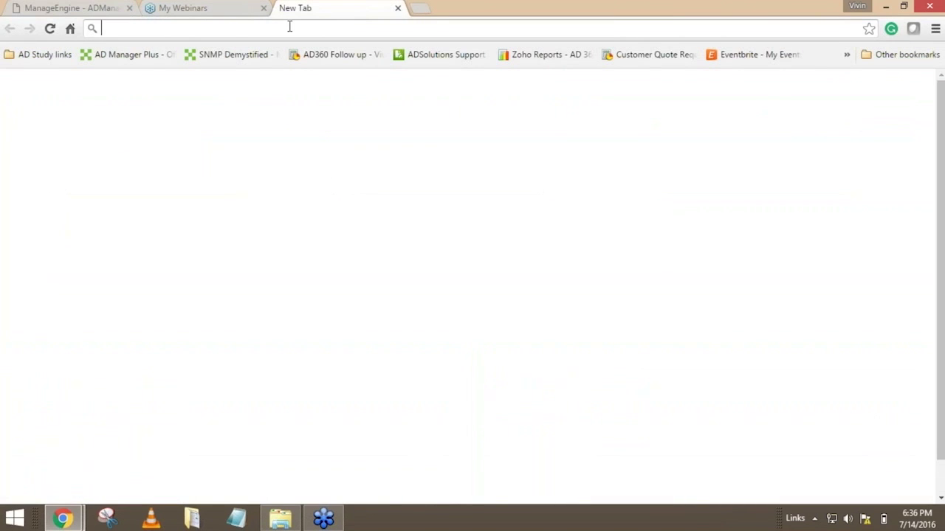
{"action": "type", "text": "adma"}
{"action": "key", "text": "Return"}
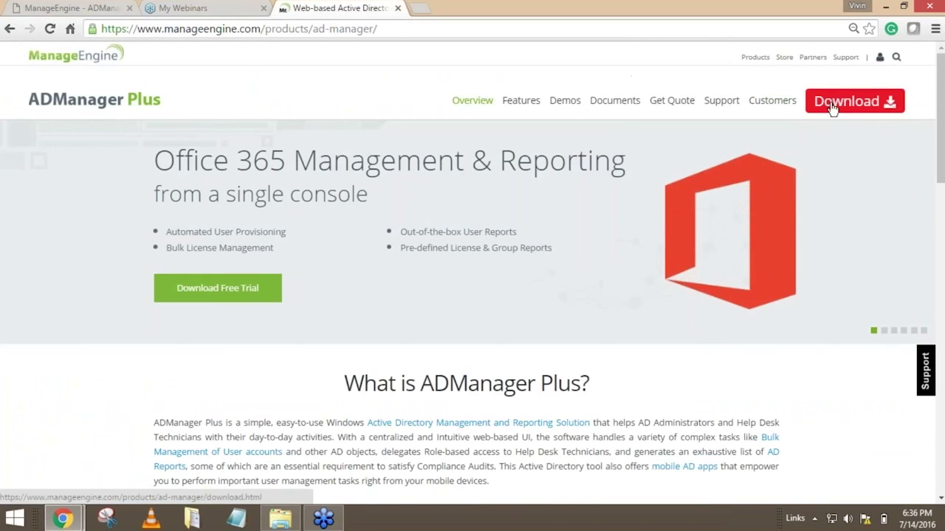
{"action": "left_click", "coordinate": [832, 109]}
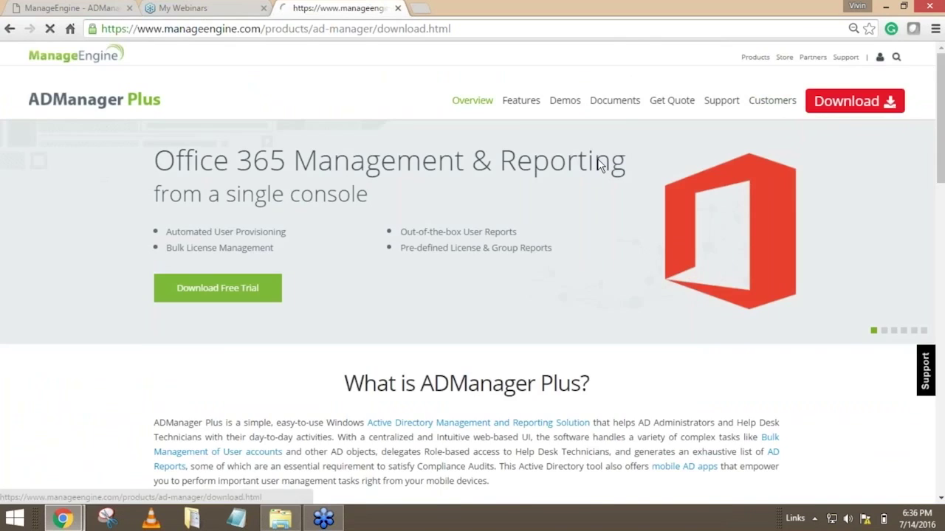
{"action": "scroll", "coordinate": [598, 159], "scroll_direction": "down", "scroll_amount": 1}
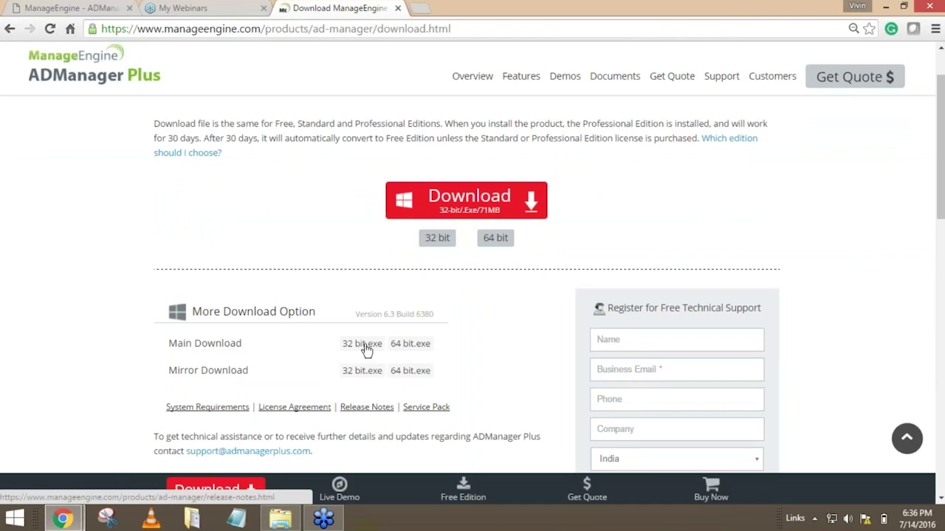
{"action": "left_click", "coordinate": [398, 8]}
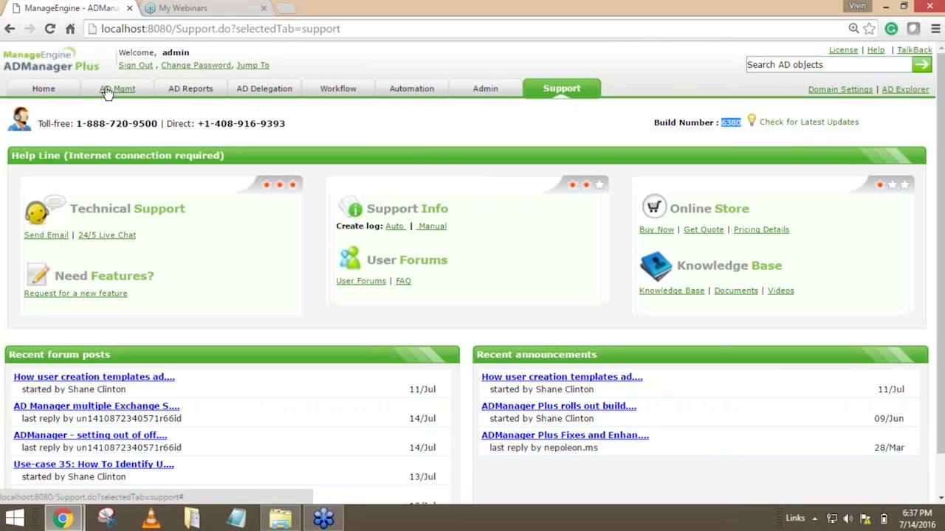
Return to the home dashboard and open the store pages of the Android and iPhone mobile apps.
{"action": "left_click", "coordinate": [53, 92]}
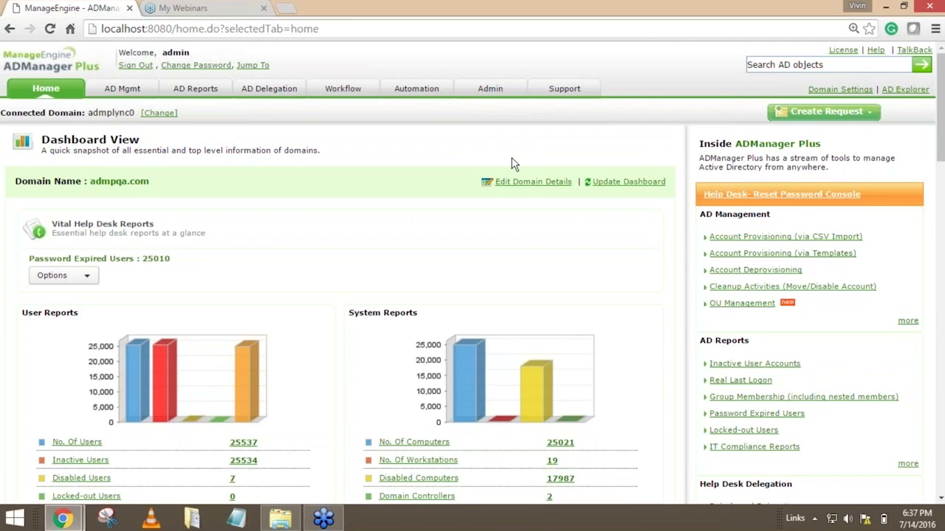
{"action": "scroll", "coordinate": [515, 163], "scroll_direction": "down", "scroll_amount": 5}
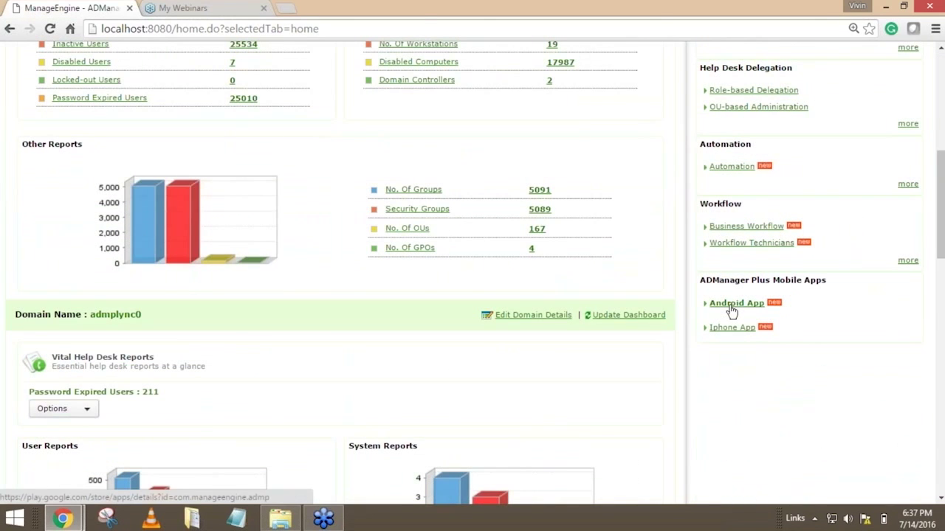
{"action": "left_click", "coordinate": [740, 311]}
{"action": "left_click", "coordinate": [734, 332]}
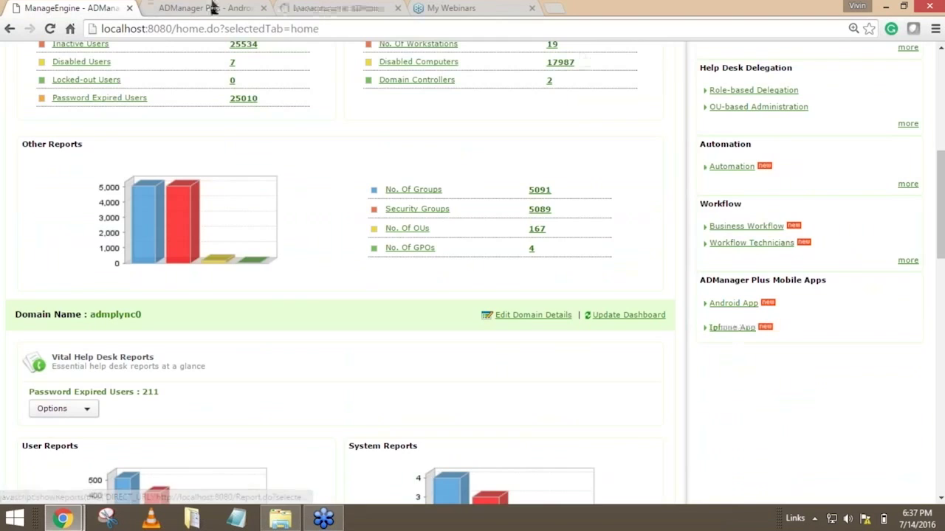
View the ADManager Plus mobile app's pages on Google Play and iTunes.
{"action": "left_click", "coordinate": [188, 7]}
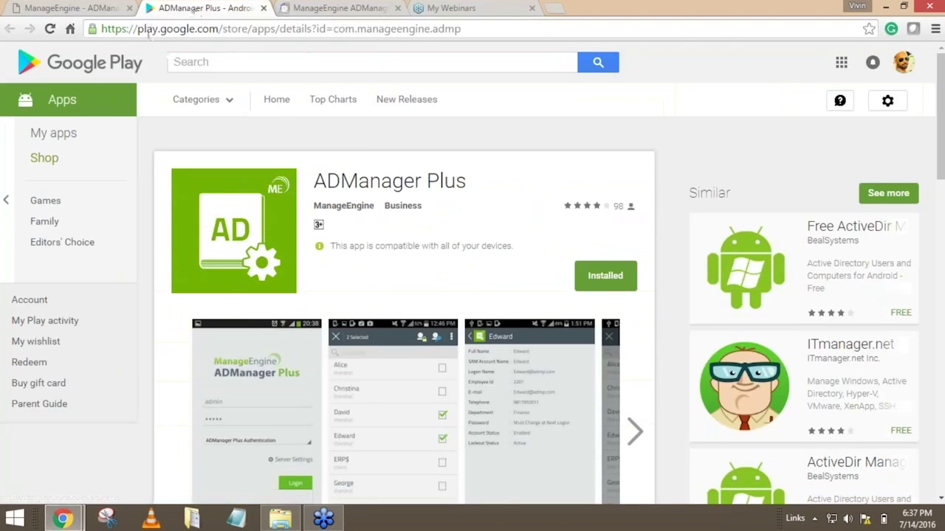
{"action": "left_click", "coordinate": [341, 8]}
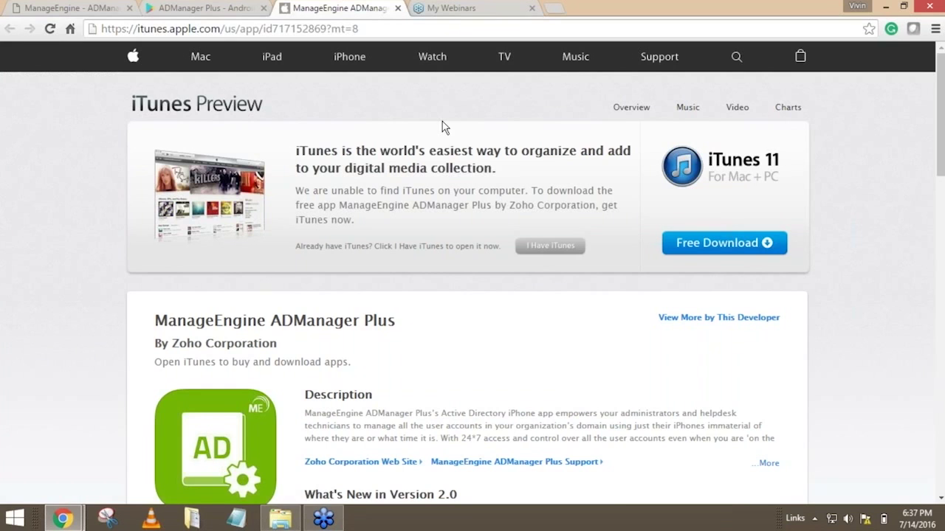
{"action": "left_click", "coordinate": [215, 8]}
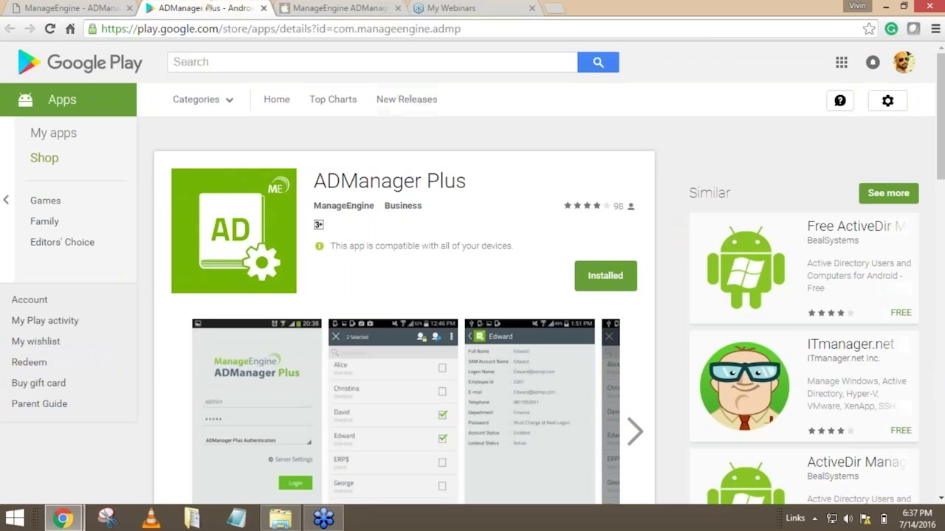
{"action": "scroll", "coordinate": [472, 295], "scroll_direction": "down", "scroll_amount": 1}
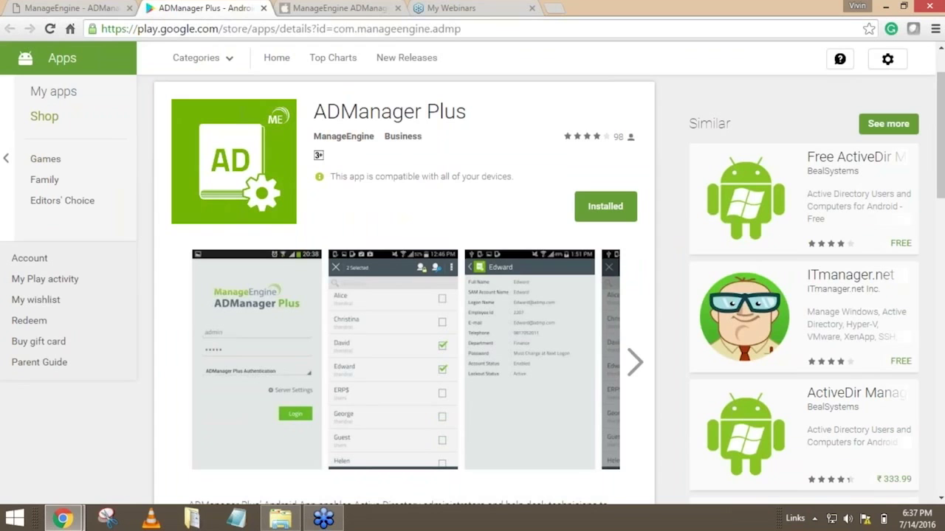
View the iTunes page of the ADManager Plus iPhone app, including its version notes and iPhone screenshots.
{"action": "left_click", "coordinate": [316, 8]}
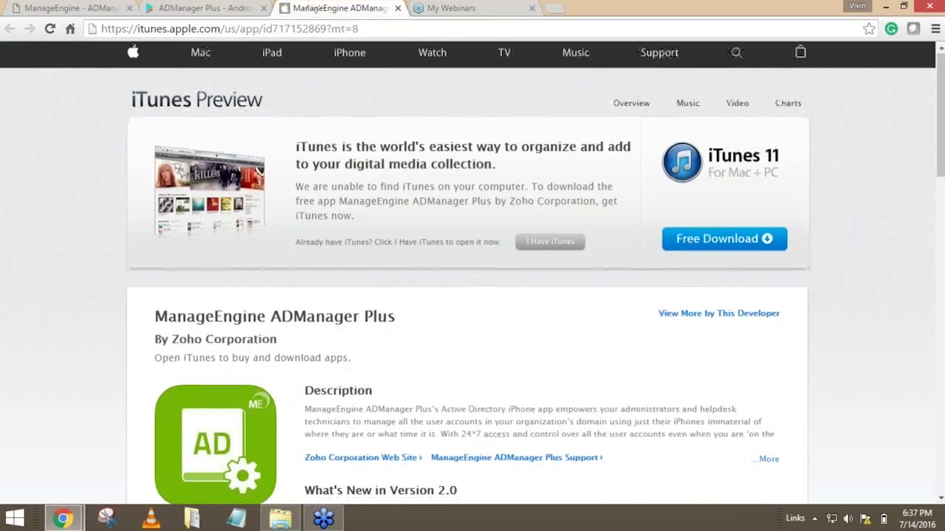
{"action": "scroll", "coordinate": [379, 110], "scroll_direction": "down", "scroll_amount": 2}
{"action": "scroll", "coordinate": [473, 273], "scroll_direction": "down", "scroll_amount": 4}
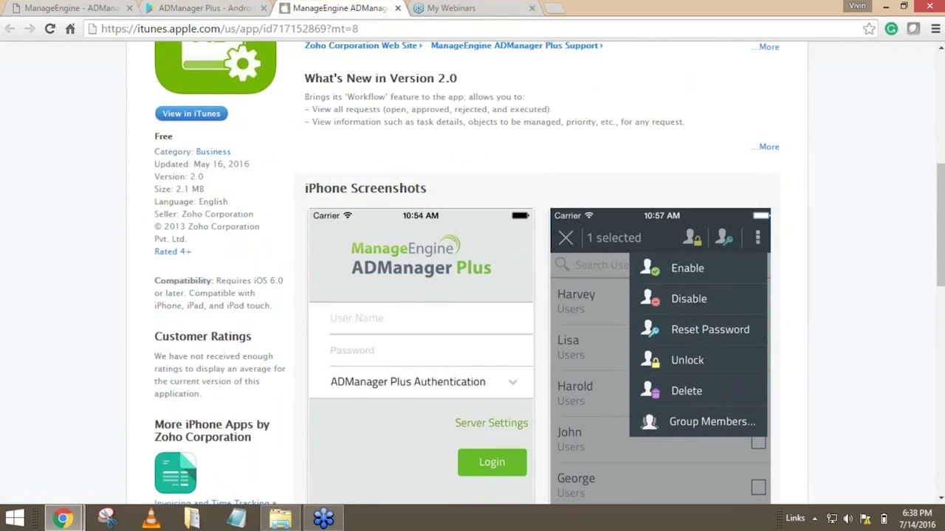
{"action": "scroll", "coordinate": [472, 273], "scroll_direction": "down", "scroll_amount": 1}
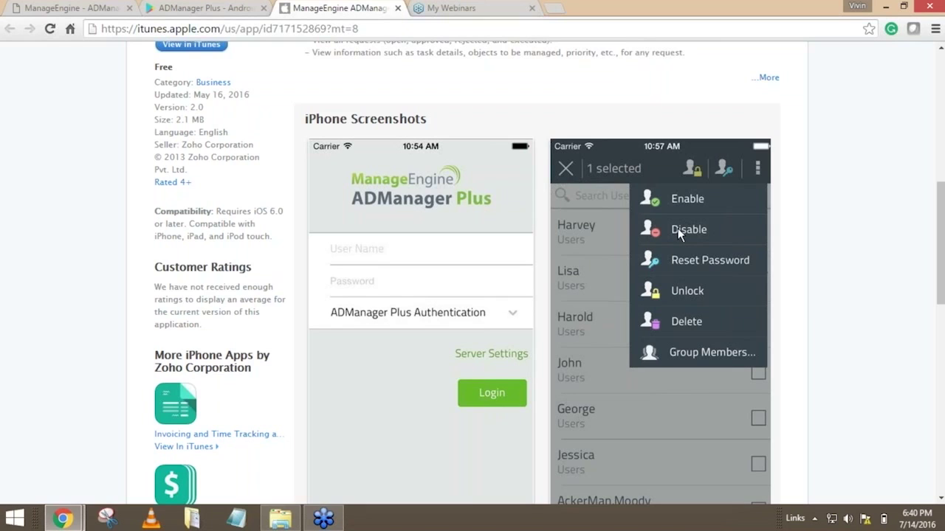
{"action": "scroll", "coordinate": [658, 258], "scroll_direction": "down", "scroll_amount": 1}
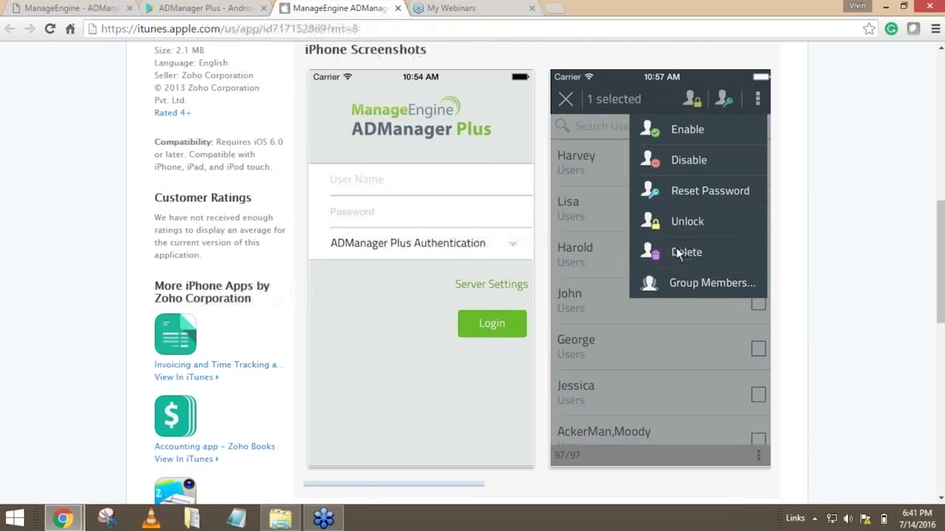
View the AD Reports section in ADManager Plus, revisit the app's Google Play page, and return to the reports.
{"action": "left_click", "coordinate": [86, 10]}
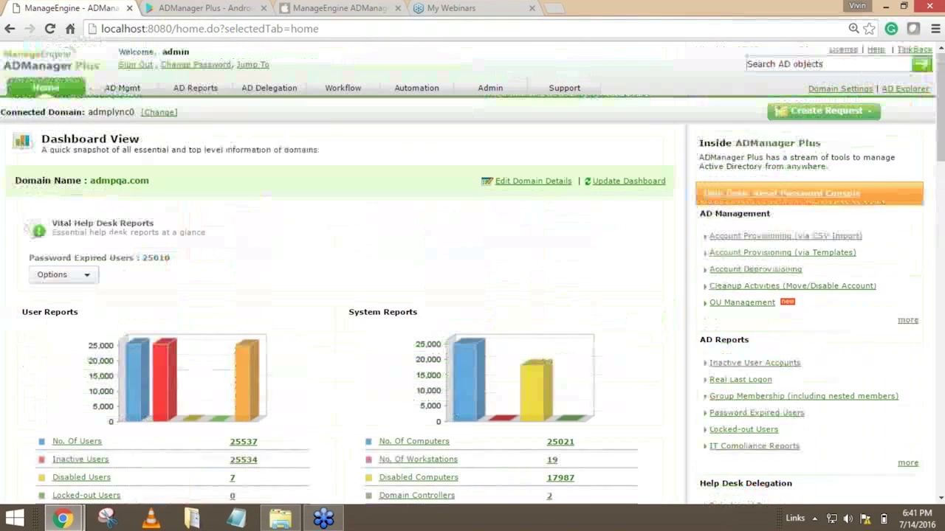
{"action": "left_click", "coordinate": [200, 94]}
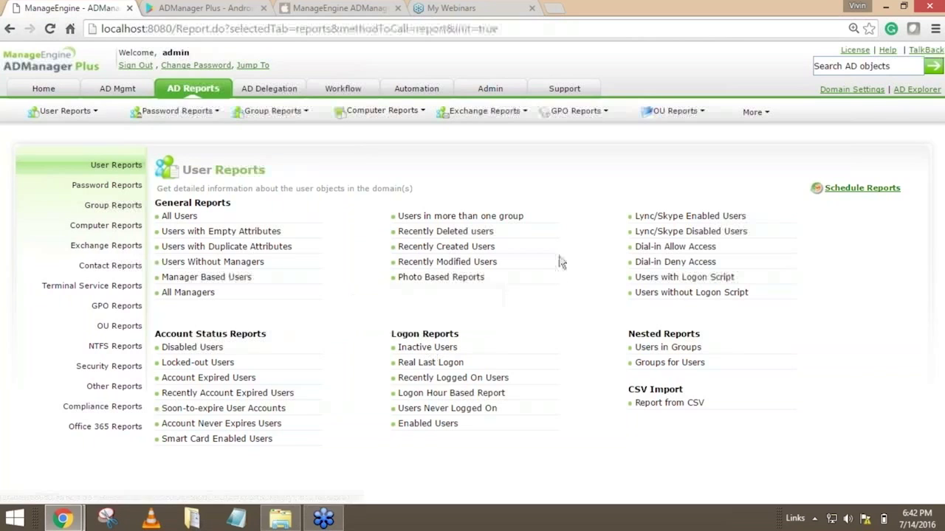
{"action": "left_click", "coordinate": [224, 14]}
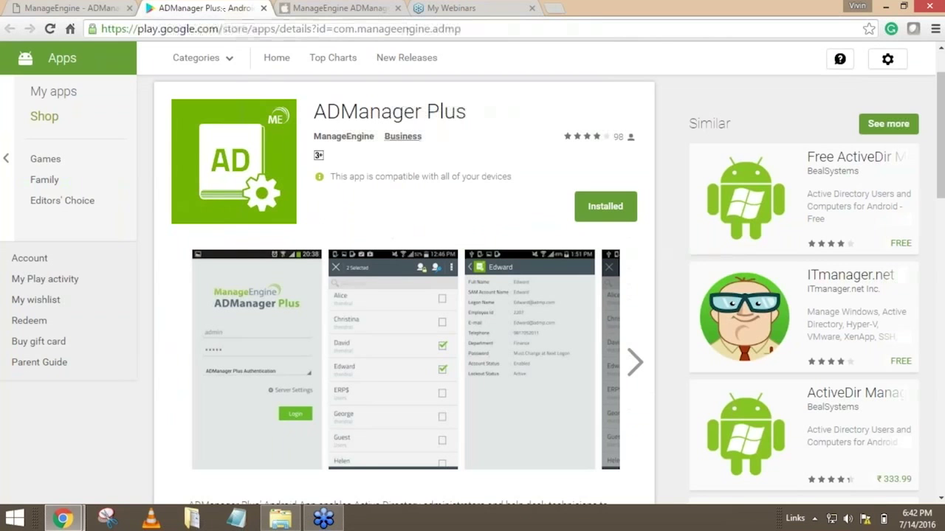
{"action": "scroll", "coordinate": [442, 244], "scroll_direction": "up", "scroll_amount": 1}
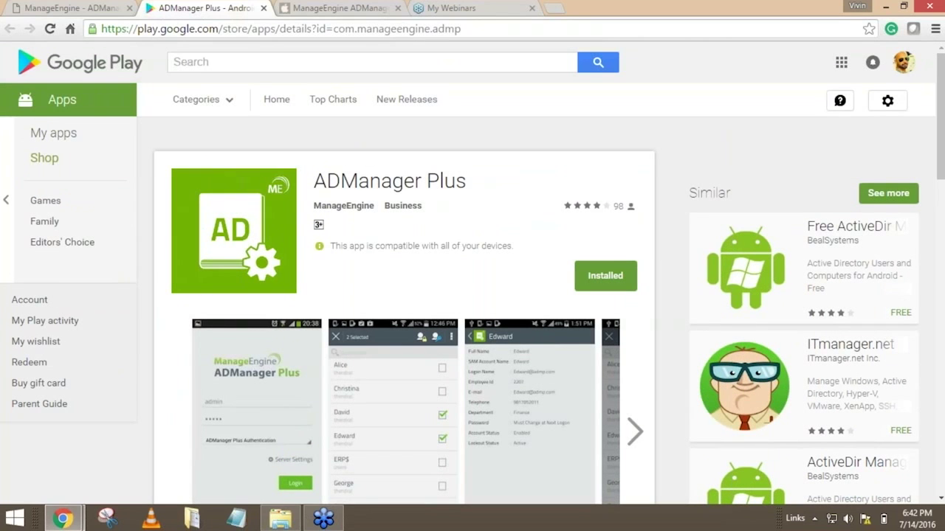
{"action": "left_click", "coordinate": [63, 9]}
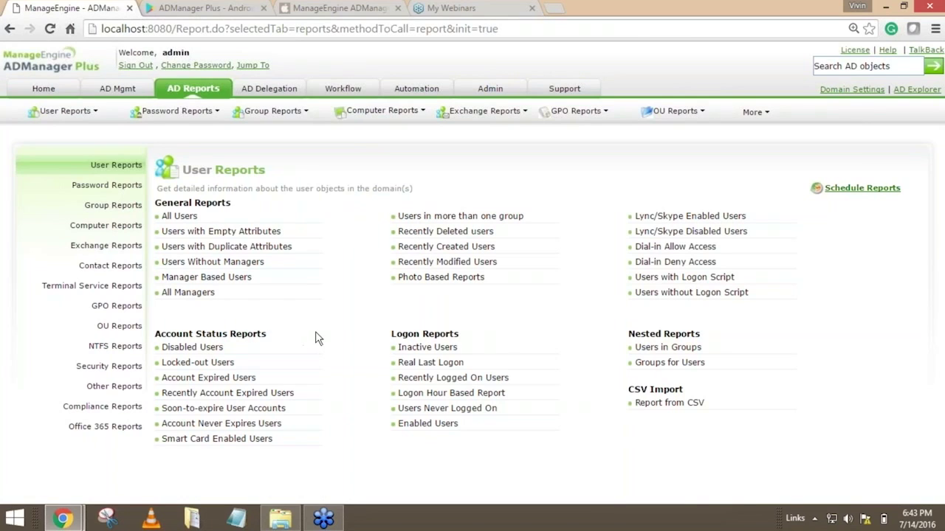
Open the User Creation Templates in AD Mgmt, dismiss the privileged-user notice, and start a new template.
{"action": "left_click", "coordinate": [119, 90]}
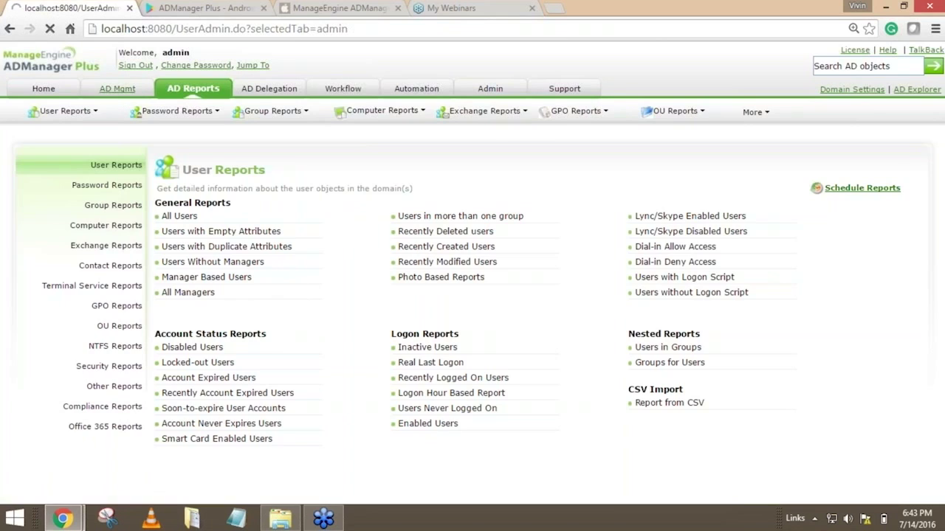
{"action": "left_click", "coordinate": [893, 148]}
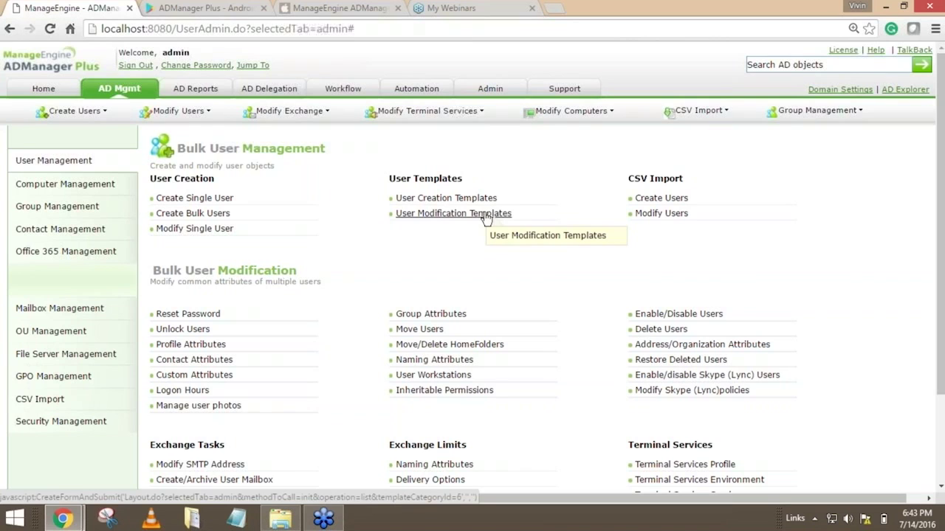
{"action": "left_click", "coordinate": [440, 201]}
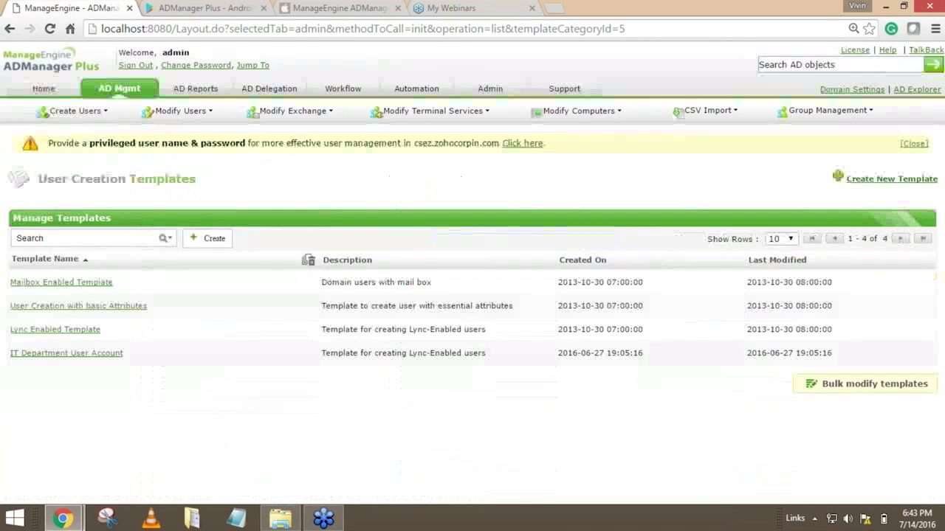
{"action": "left_click", "coordinate": [914, 143]}
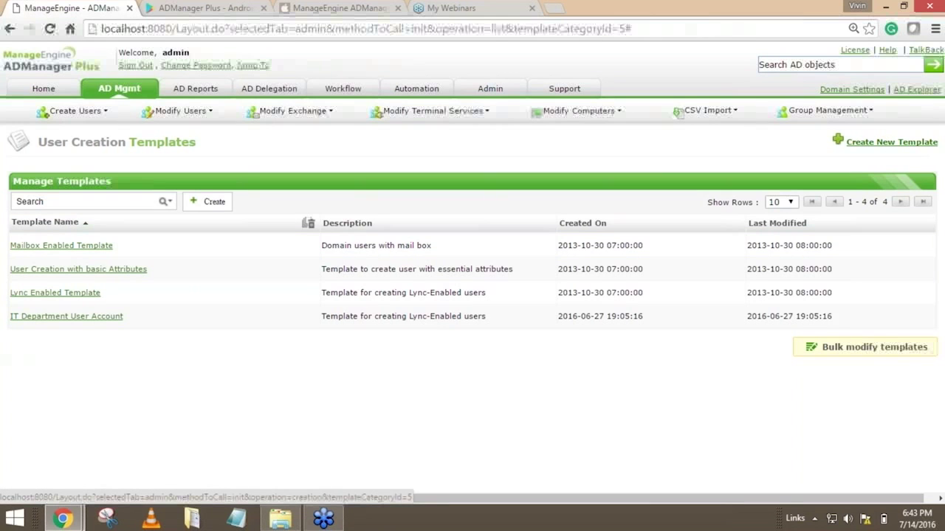
{"action": "left_click", "coordinate": [886, 142]}
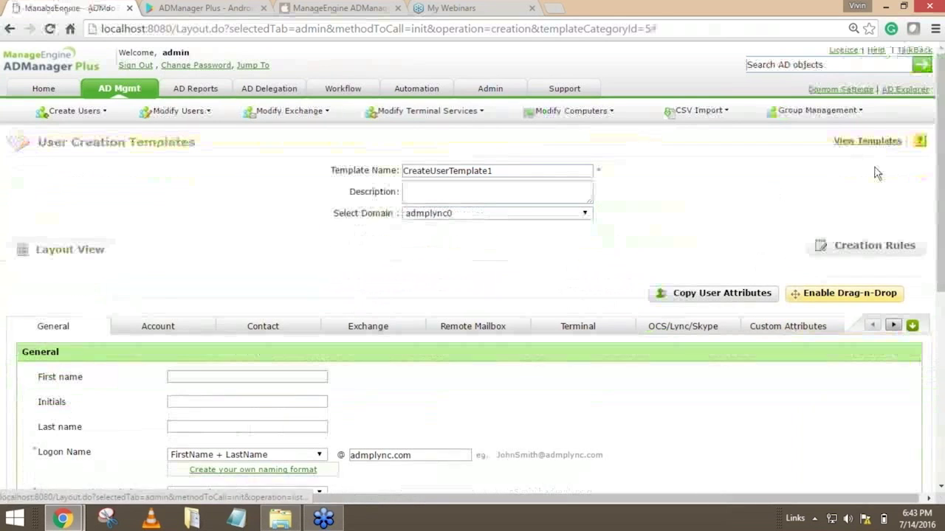
Set the E-mail naming format of the new user creation template to FirstName +.+ LastName.
{"action": "scroll", "coordinate": [612, 239], "scroll_direction": "down", "scroll_amount": 3}
{"action": "scroll", "coordinate": [611, 238], "scroll_direction": "down", "scroll_amount": 2}
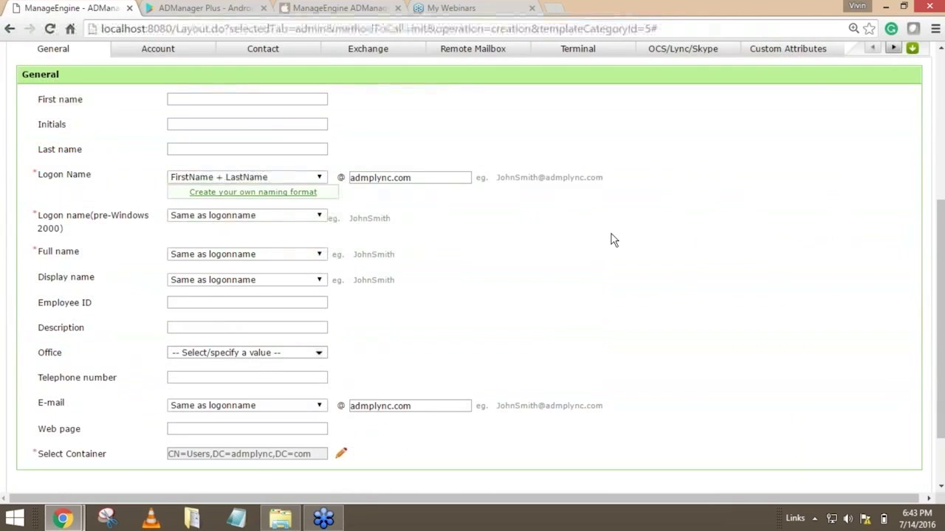
{"action": "scroll", "coordinate": [612, 239], "scroll_direction": "up", "scroll_amount": 1}
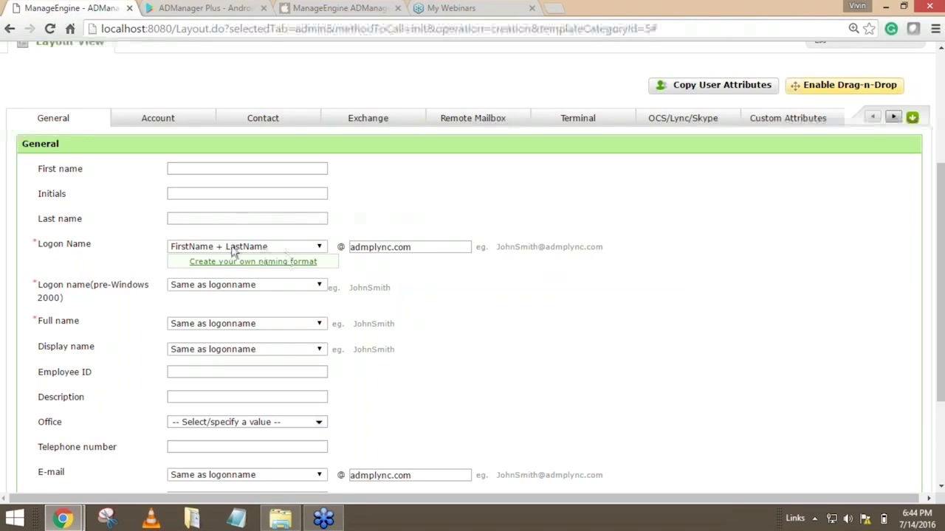
{"action": "left_click_drag", "start_coordinate": [36, 248], "coordinate": [113, 247]}
{"action": "left_click", "coordinate": [112, 248]}
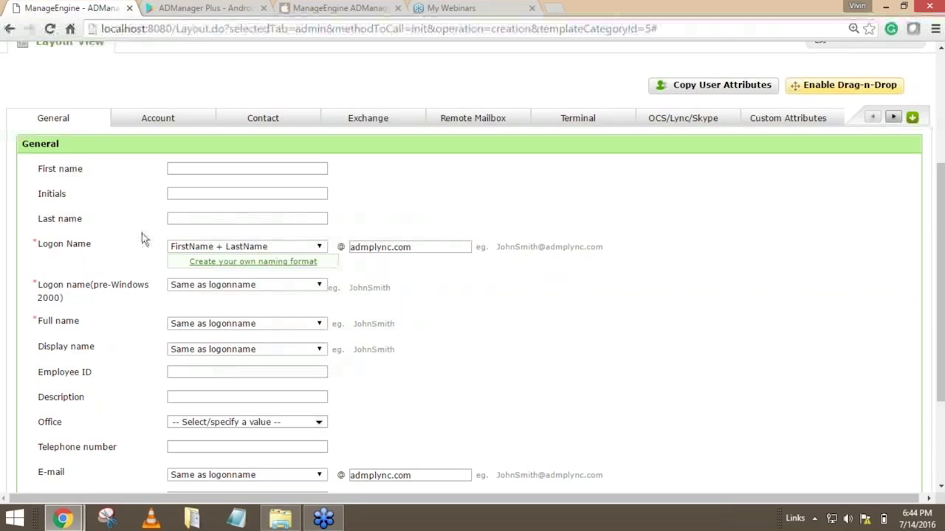
{"action": "scroll", "coordinate": [143, 237], "scroll_direction": "down", "scroll_amount": 1}
{"action": "left_click", "coordinate": [228, 407]}
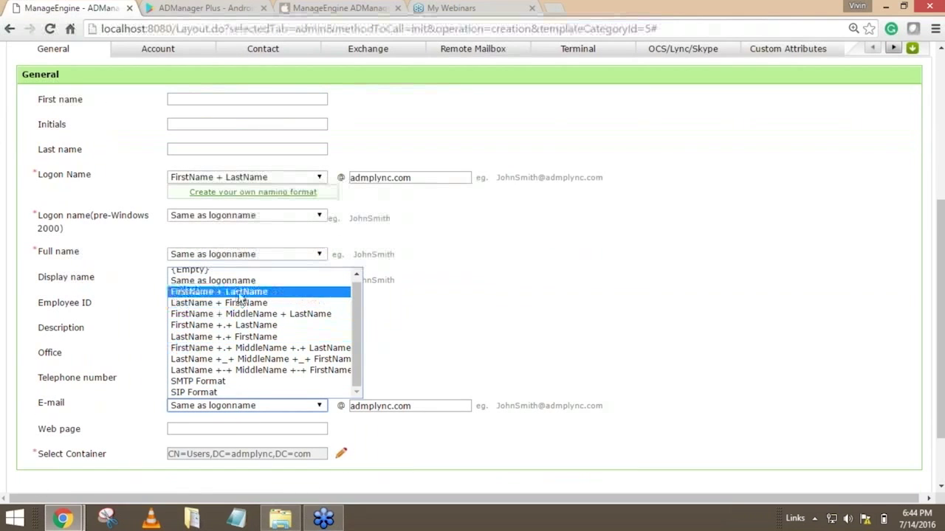
{"action": "left_click", "coordinate": [233, 325]}
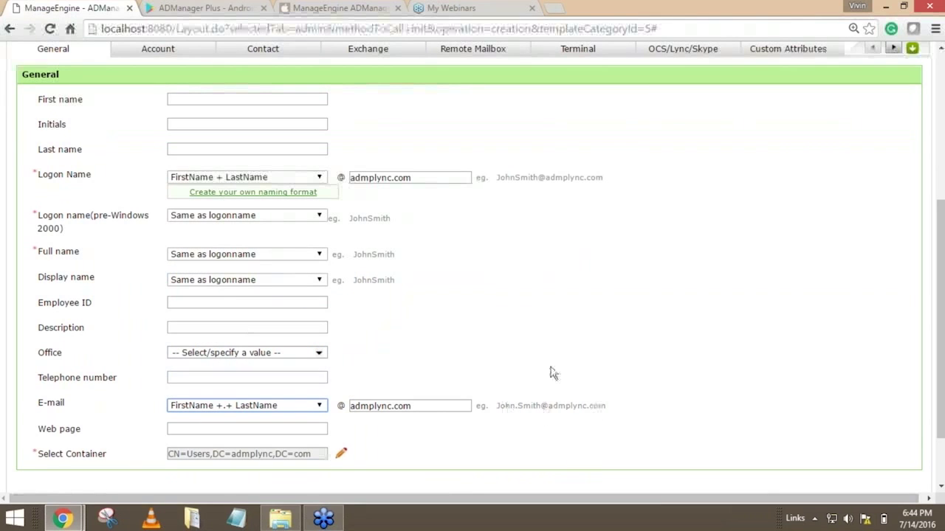
Examine the template's Account attributes, return to its General attributes, and look over the template header and General fields.
{"action": "scroll", "coordinate": [554, 374], "scroll_direction": "up", "scroll_amount": 1}
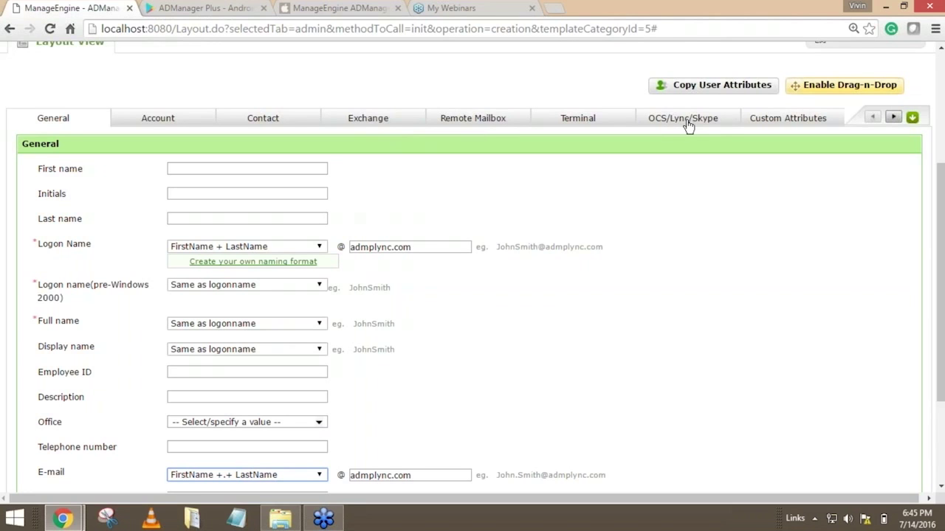
{"action": "left_click", "coordinate": [893, 118]}
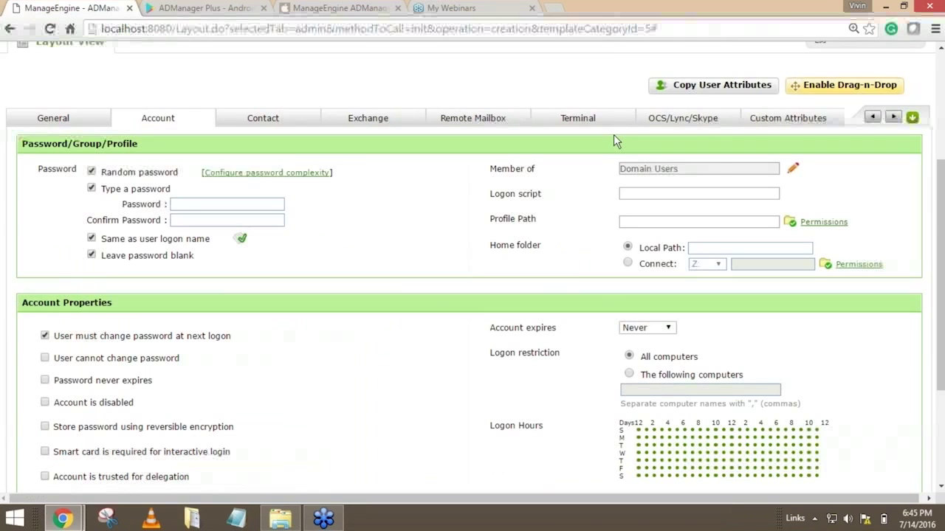
{"action": "left_click", "coordinate": [18, 114]}
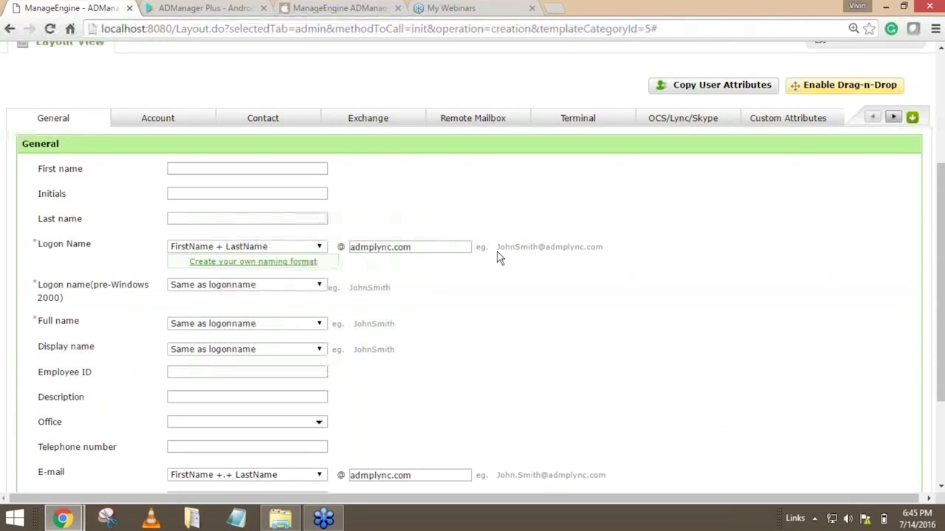
{"action": "scroll", "coordinate": [498, 256], "scroll_direction": "up", "scroll_amount": 3}
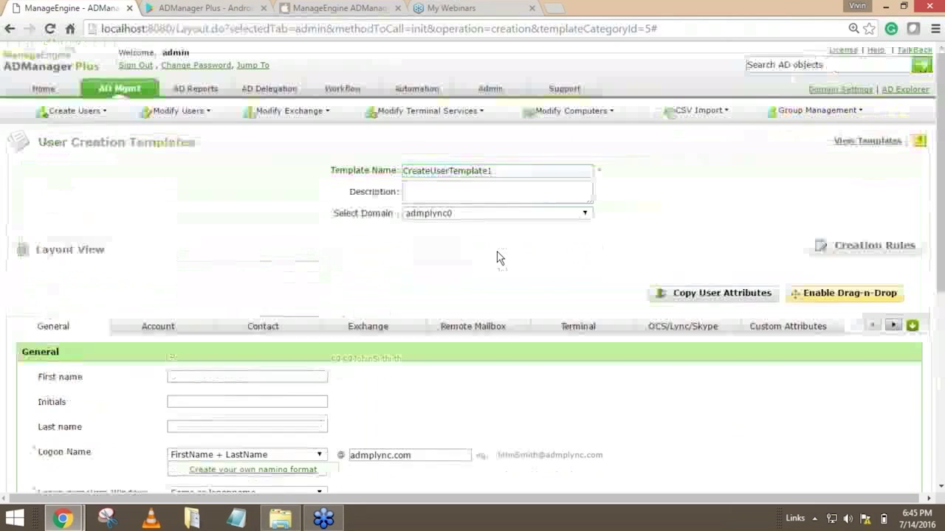
{"action": "scroll", "coordinate": [498, 256], "scroll_direction": "down", "scroll_amount": 1}
{"action": "scroll", "coordinate": [531, 266], "scroll_direction": "down", "scroll_amount": 1}
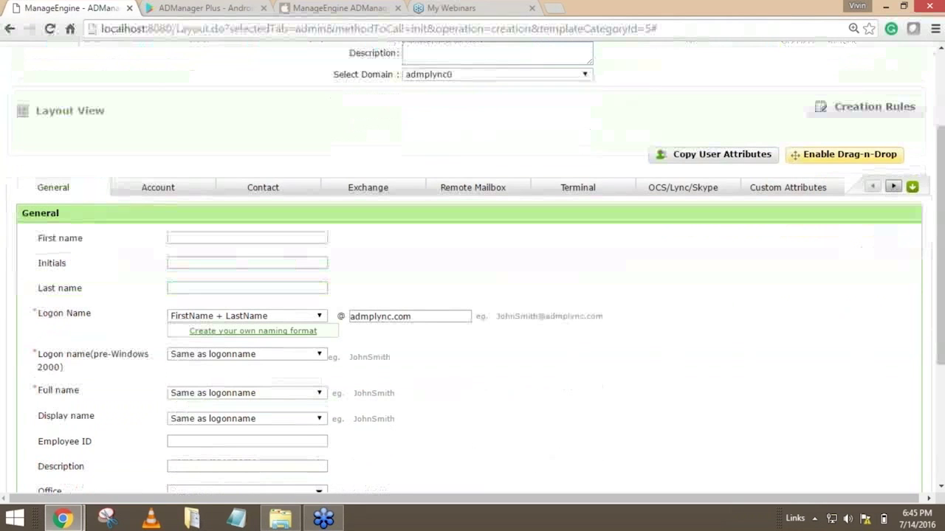
{"action": "scroll", "coordinate": [473, 268], "scroll_direction": "down", "scroll_amount": 1}
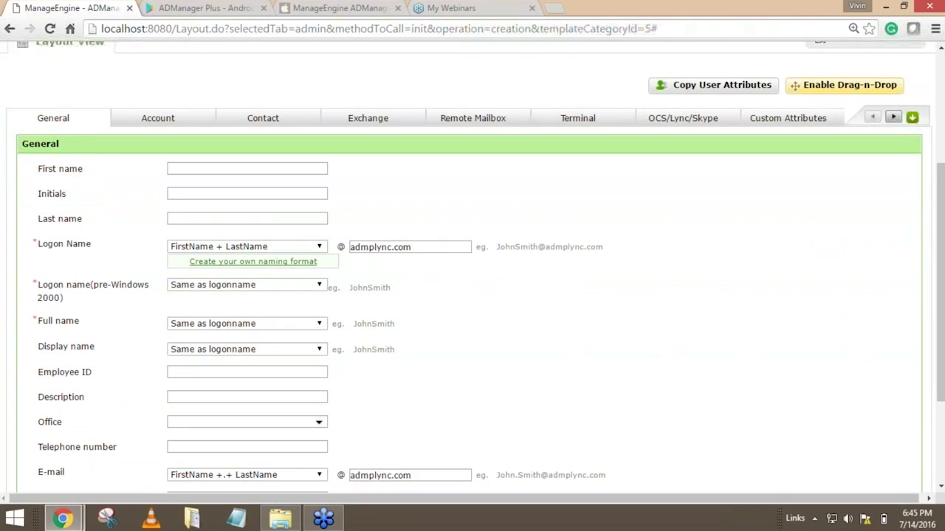
{"action": "scroll", "coordinate": [473, 295], "scroll_direction": "up", "scroll_amount": 1}
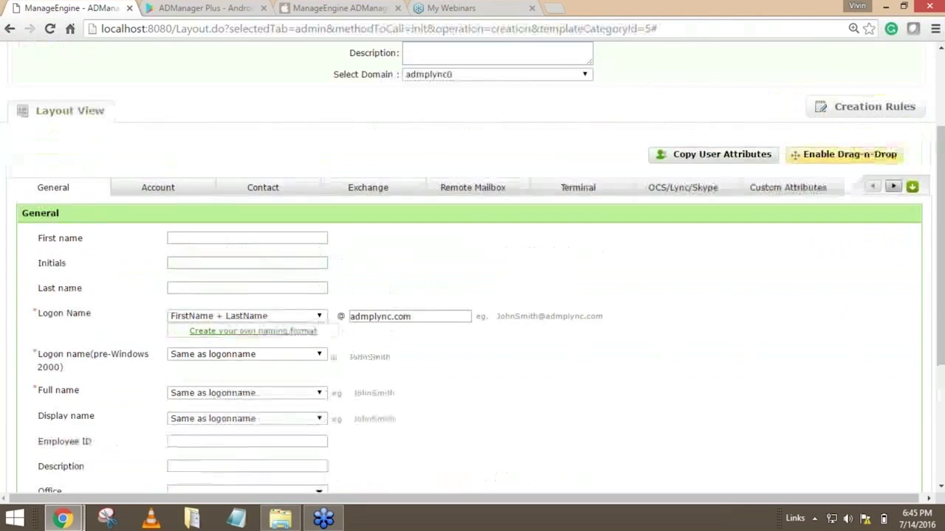
{"action": "scroll", "coordinate": [580, 325], "scroll_direction": "up", "scroll_amount": 1}
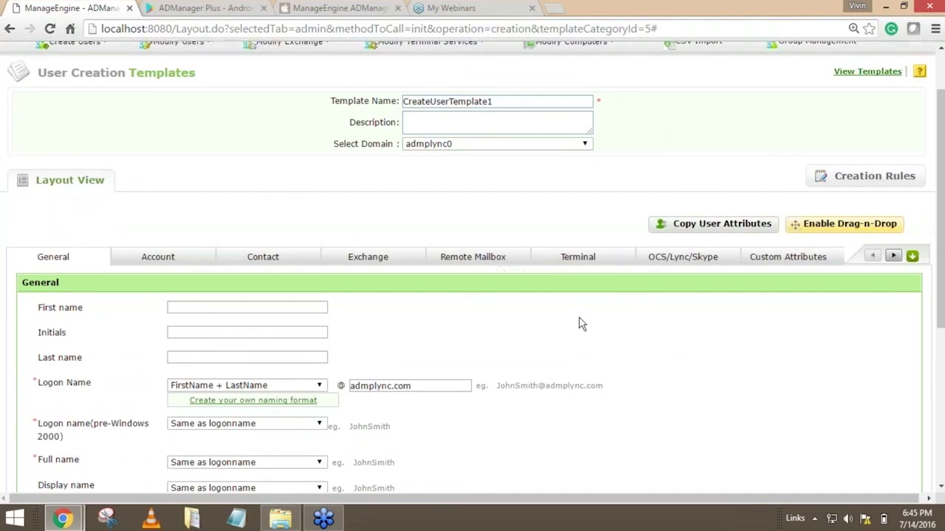
Enter a sample first name and last name in the template's General fields, leaving the initials blank.
{"action": "scroll", "coordinate": [636, 318], "scroll_direction": "down", "scroll_amount": 2}
{"action": "left_click", "coordinate": [199, 169]}
{"action": "type", "text": "James"}
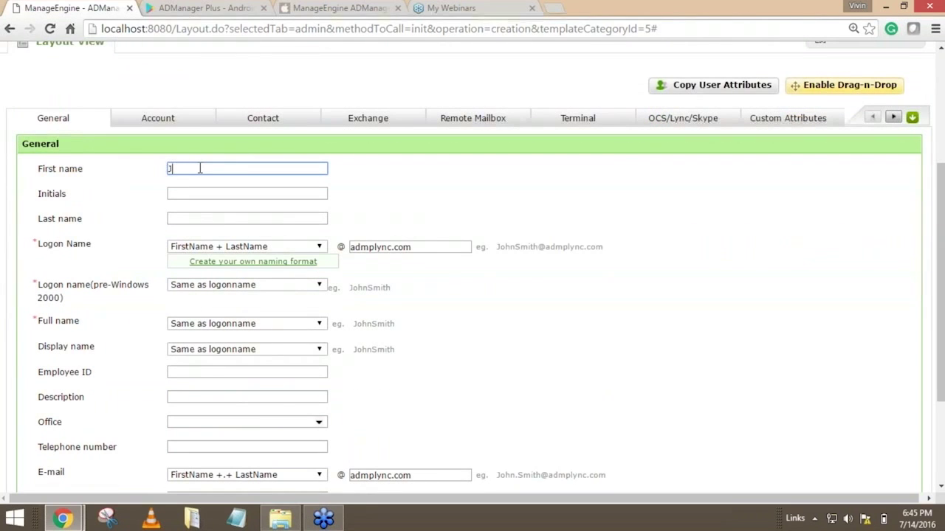
{"action": "key", "text": "Tab"}
{"action": "key", "text": "Tab"}
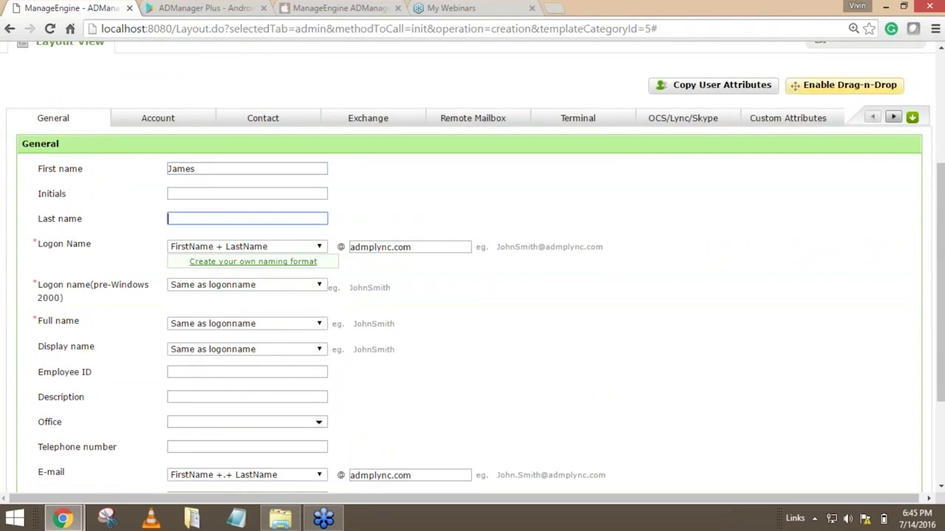
{"action": "type", "text": "Smith"}
{"action": "left_click", "coordinate": [647, 309]}
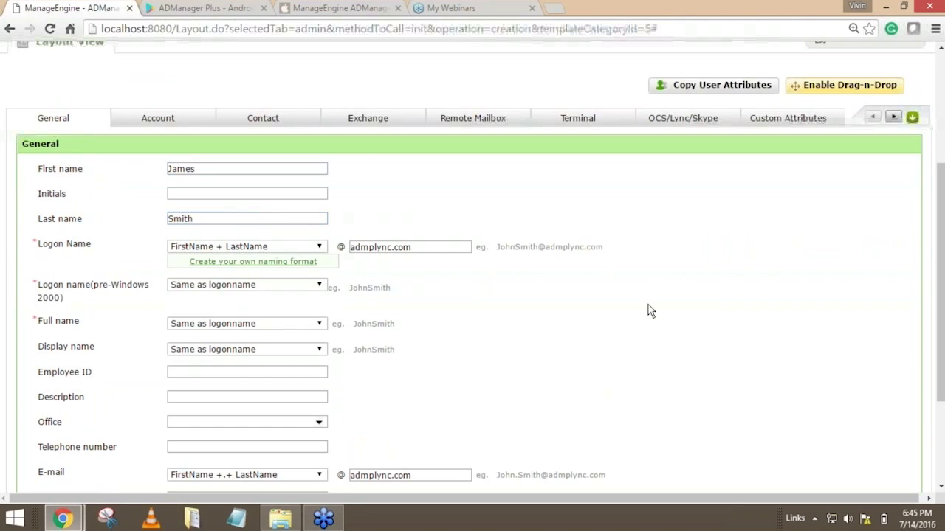
{"action": "scroll", "coordinate": [647, 310], "scroll_direction": "down", "scroll_amount": 2}
{"action": "scroll", "coordinate": [580, 332], "scroll_direction": "up", "scroll_amount": 2}
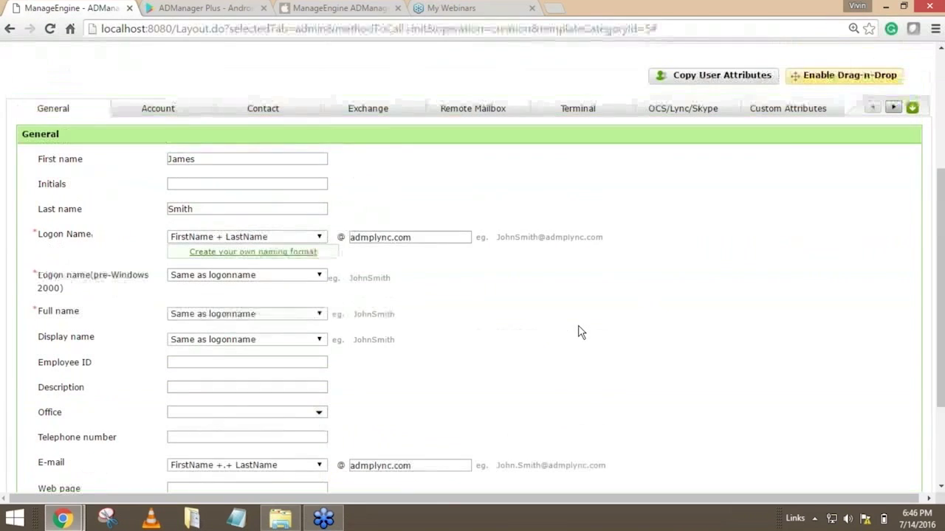
{"action": "double_click", "coordinate": [211, 161]}
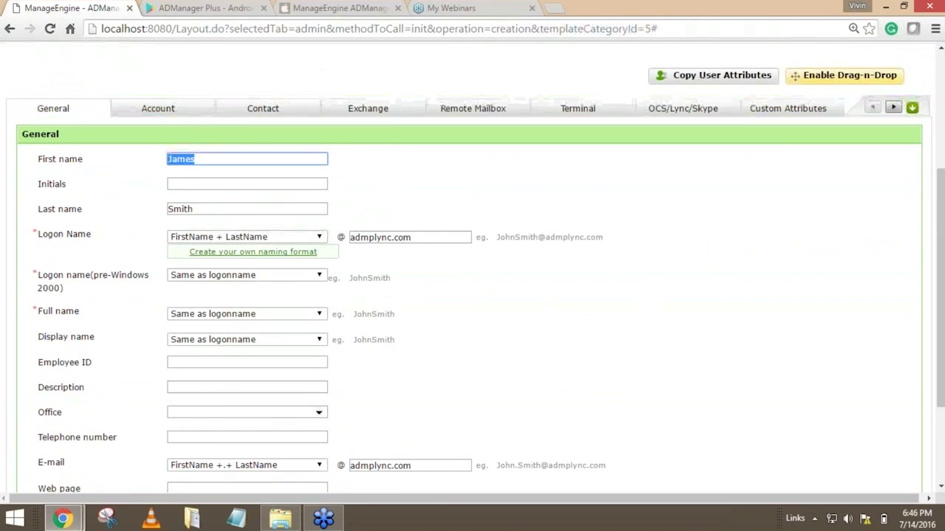
{"action": "double_click", "coordinate": [200, 209]}
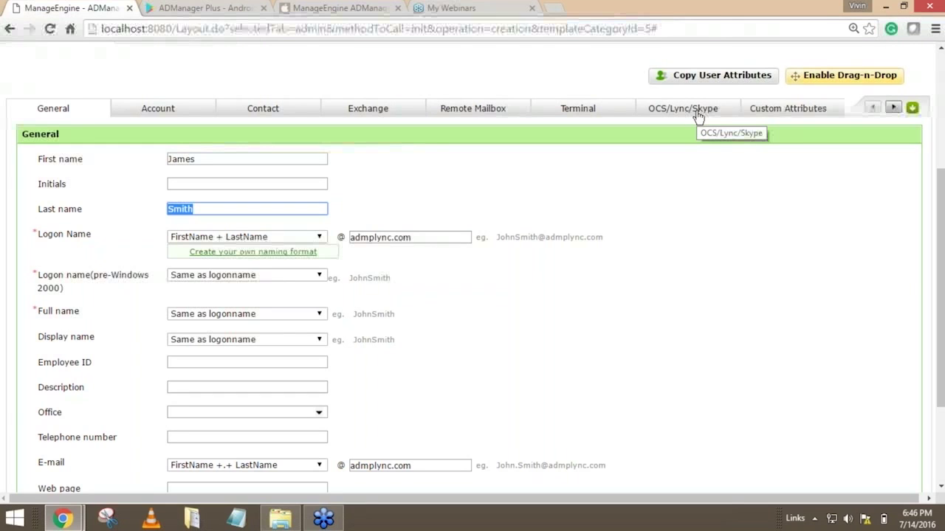
Enable drag-and-drop editing of the template's layout.
{"action": "scroll", "coordinate": [678, 197], "scroll_direction": "up", "scroll_amount": 1}
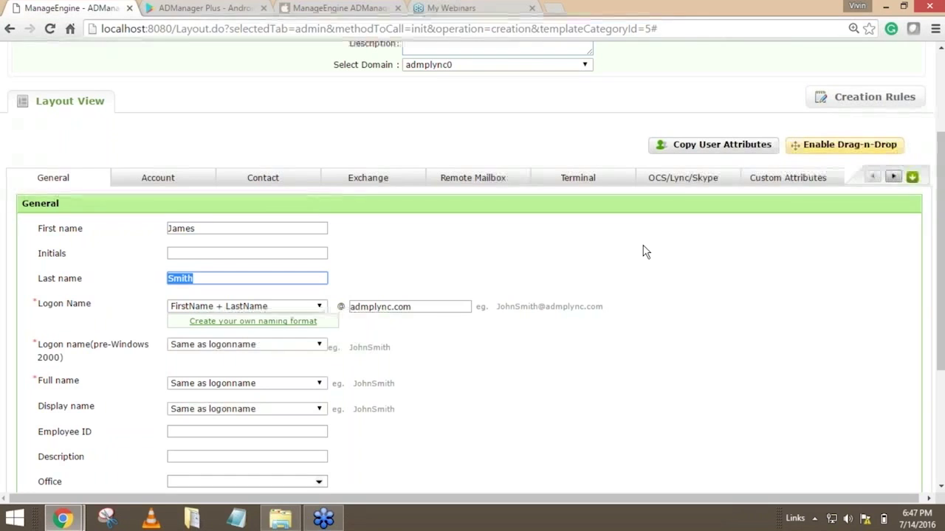
{"action": "left_click", "coordinate": [842, 146]}
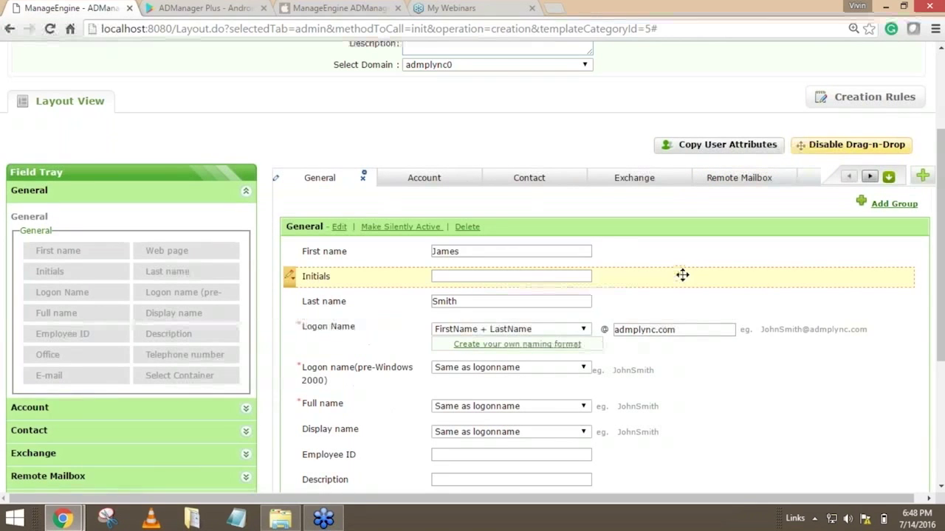
Delete the Exchange and Remote Mailbox tabs from the template layout, confirming each deletion.
{"action": "left_click", "coordinate": [631, 182]}
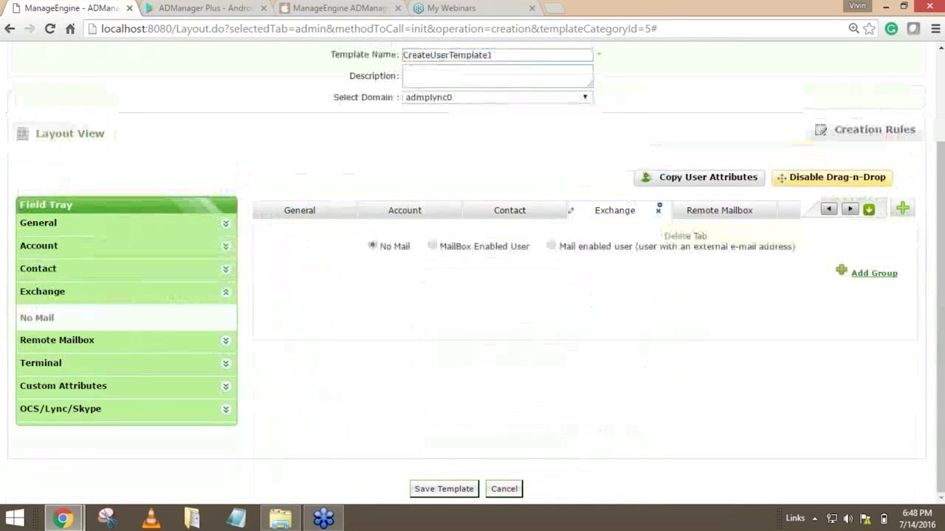
{"action": "left_click", "coordinate": [659, 210]}
{"action": "left_click", "coordinate": [444, 321]}
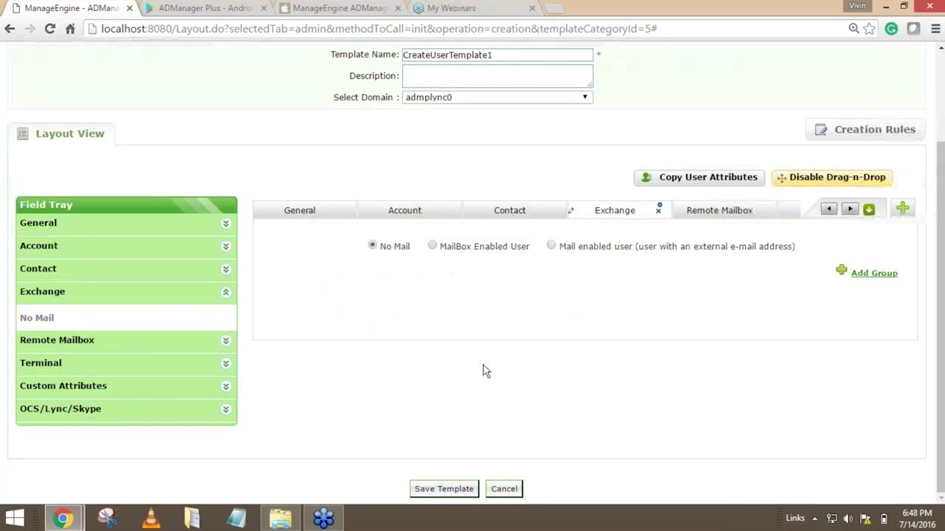
{"action": "left_click", "coordinate": [631, 211]}
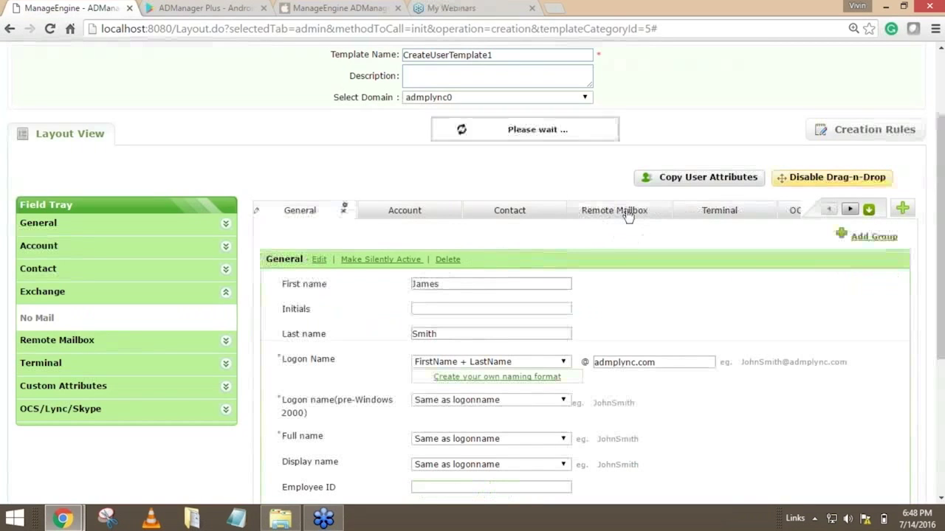
{"action": "left_click", "coordinate": [658, 211]}
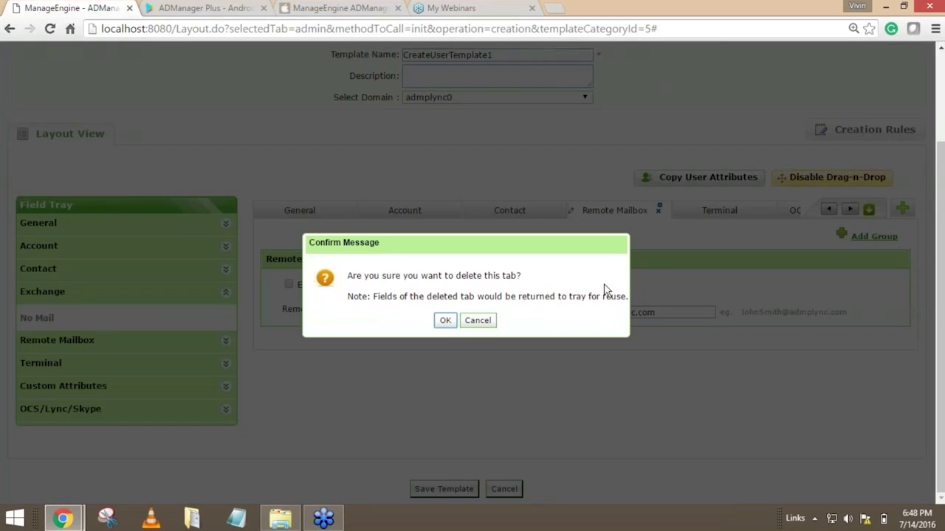
{"action": "left_click", "coordinate": [446, 323]}
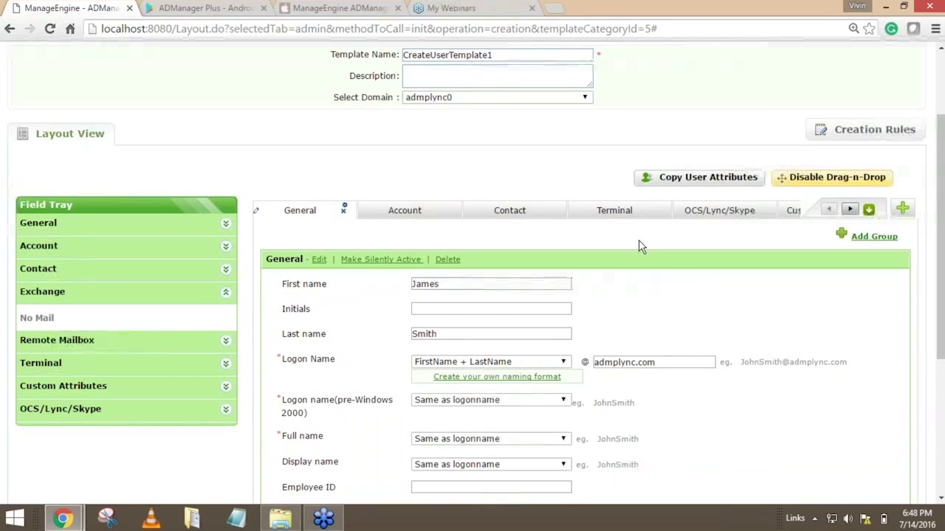
Delete the Web page field from the template's General group and confirm the removal.
{"action": "scroll", "coordinate": [640, 246], "scroll_direction": "down", "scroll_amount": 1}
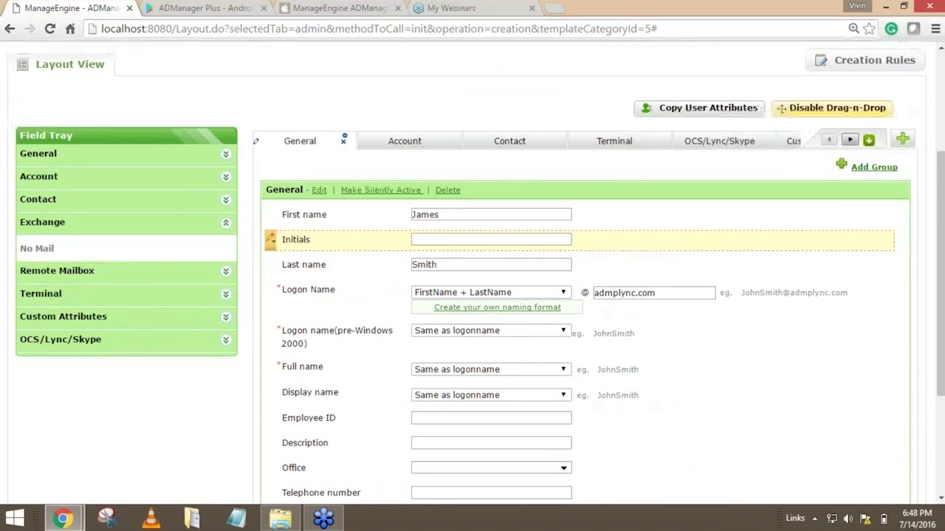
{"action": "scroll", "coordinate": [641, 246], "scroll_direction": "down", "scroll_amount": 2}
{"action": "scroll", "coordinate": [643, 238], "scroll_direction": "up", "scroll_amount": 2}
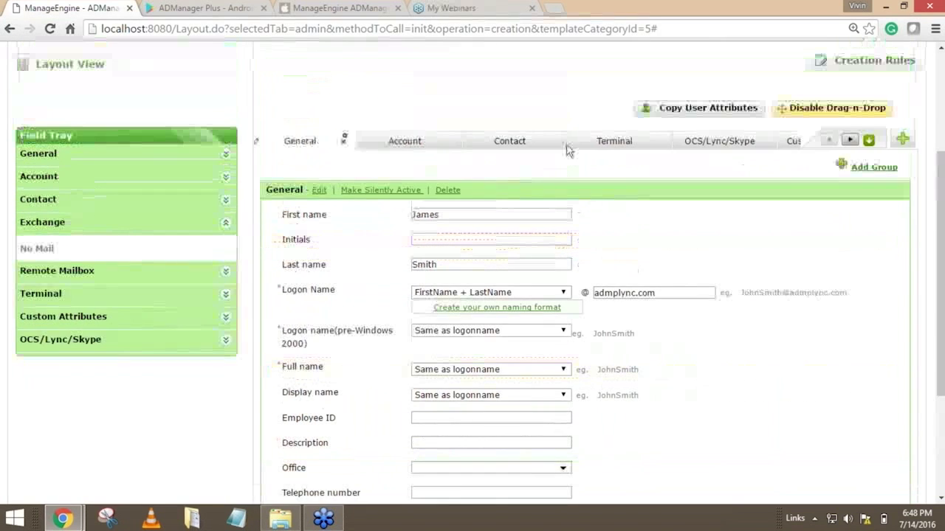
{"action": "scroll", "coordinate": [653, 146], "scroll_direction": "down", "scroll_amount": 1}
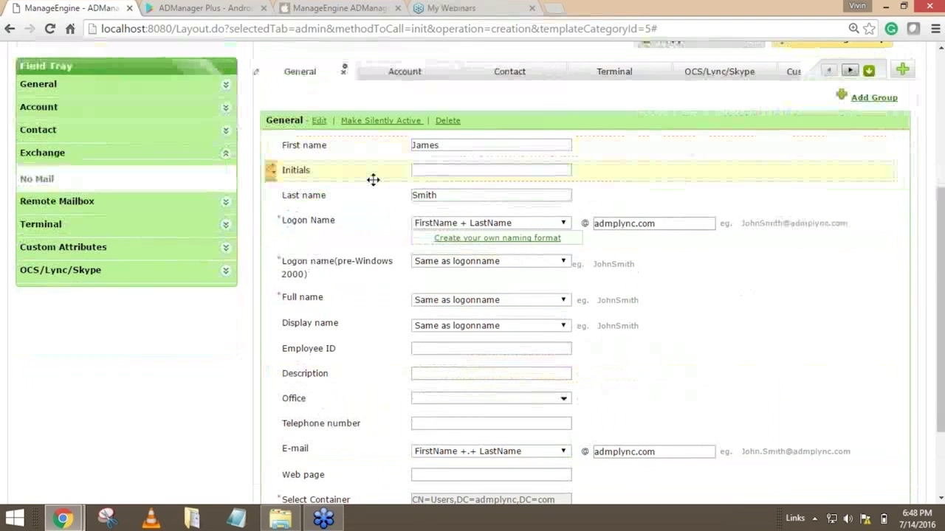
{"action": "scroll", "coordinate": [317, 345], "scroll_direction": "down", "scroll_amount": 2}
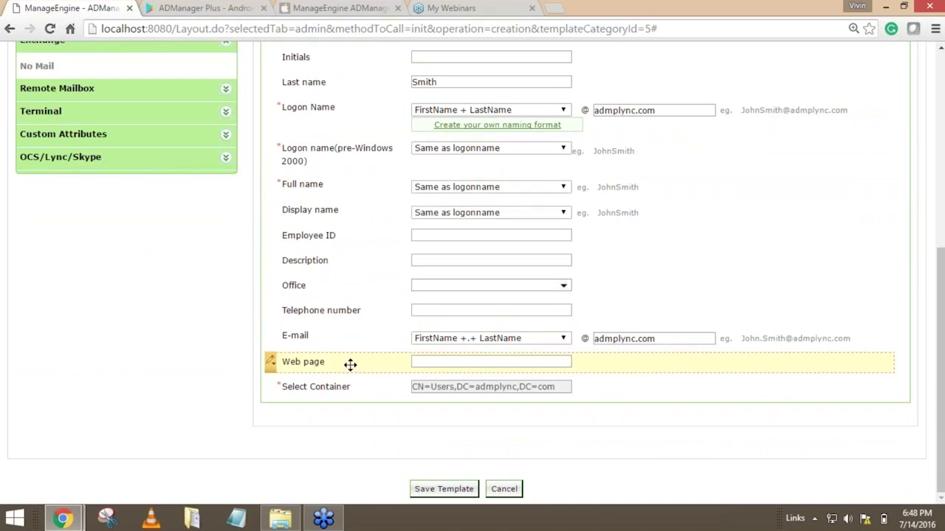
{"action": "left_click", "coordinate": [272, 363]}
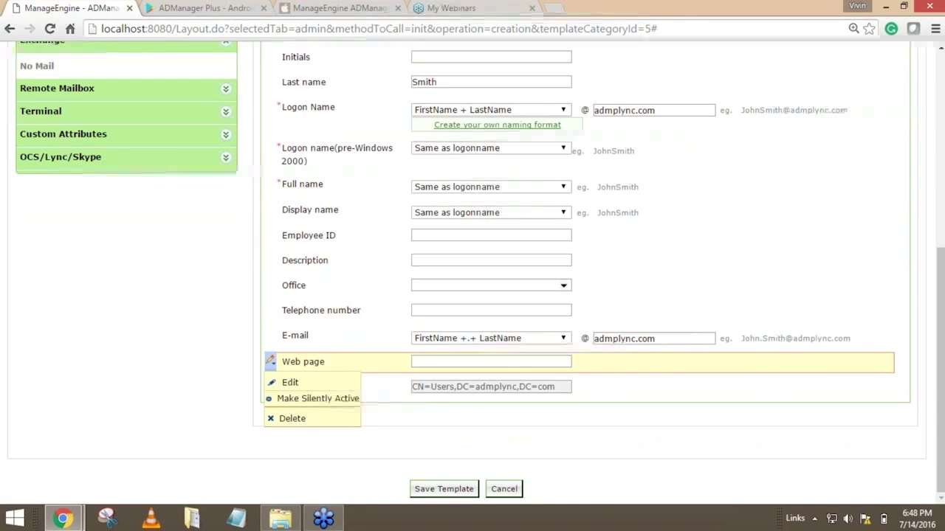
{"action": "left_click", "coordinate": [280, 418]}
{"action": "left_click", "coordinate": [446, 322]}
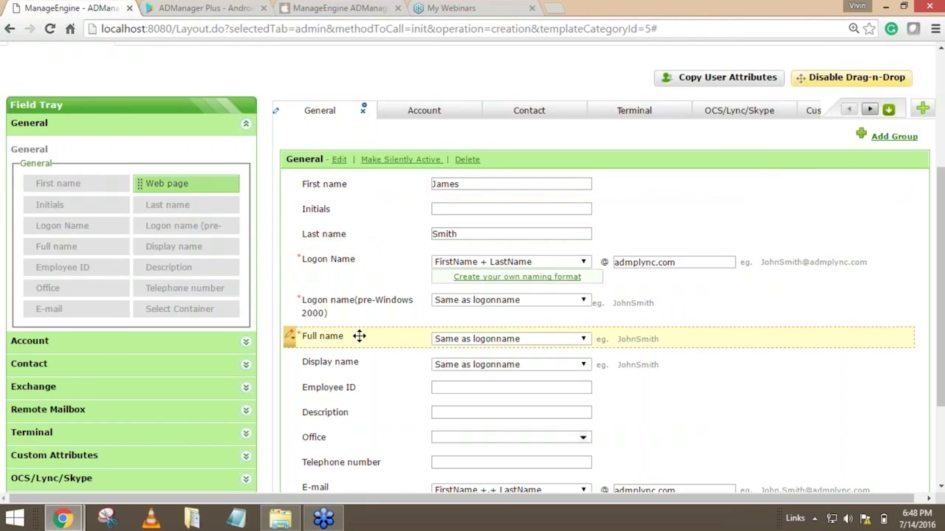
Disable drag-and-drop editing of the layout and look over the General fields of the customized template.
{"action": "scroll", "coordinate": [465, 271], "scroll_direction": "down", "scroll_amount": 2}
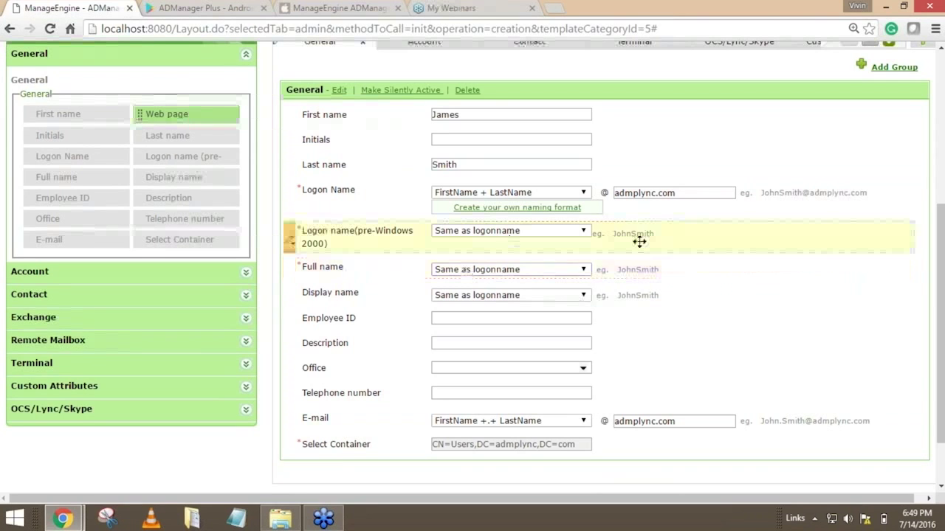
{"action": "scroll", "coordinate": [640, 241], "scroll_direction": "up", "scroll_amount": 2}
{"action": "left_click", "coordinate": [849, 77]}
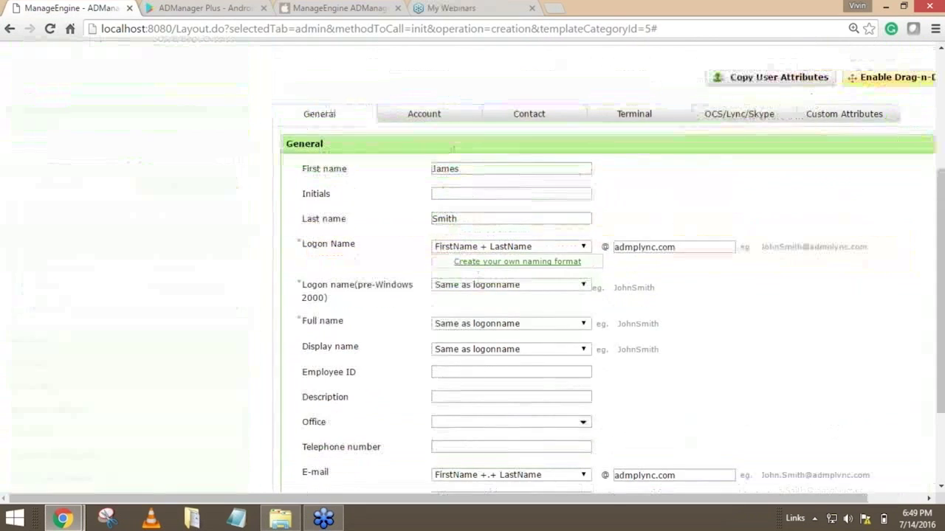
{"action": "scroll", "coordinate": [546, 263], "scroll_direction": "down", "scroll_amount": 2}
{"action": "scroll", "coordinate": [546, 263], "scroll_direction": "up", "scroll_amount": 2}
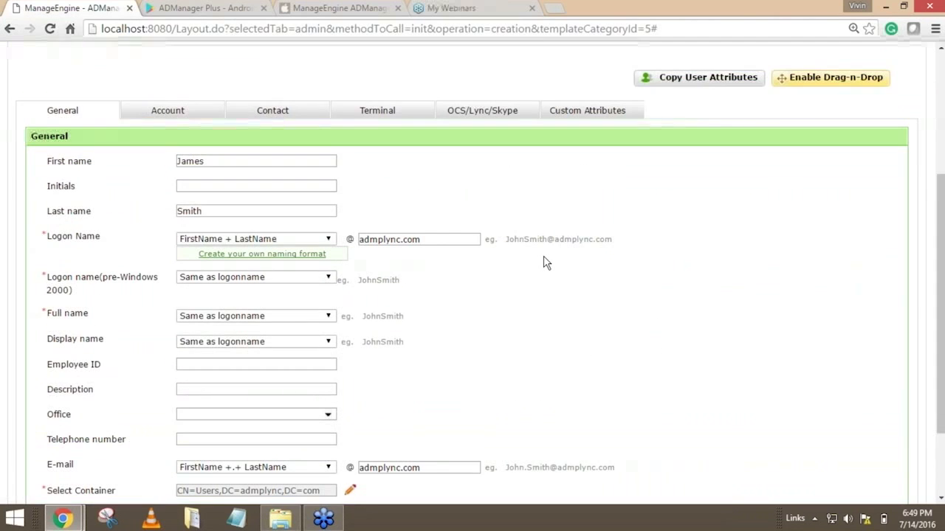
Examine the Logon Name field's editing options with drag-and-drop editing enabled, and turn that editing mode off again.
{"action": "left_click", "coordinate": [826, 78]}
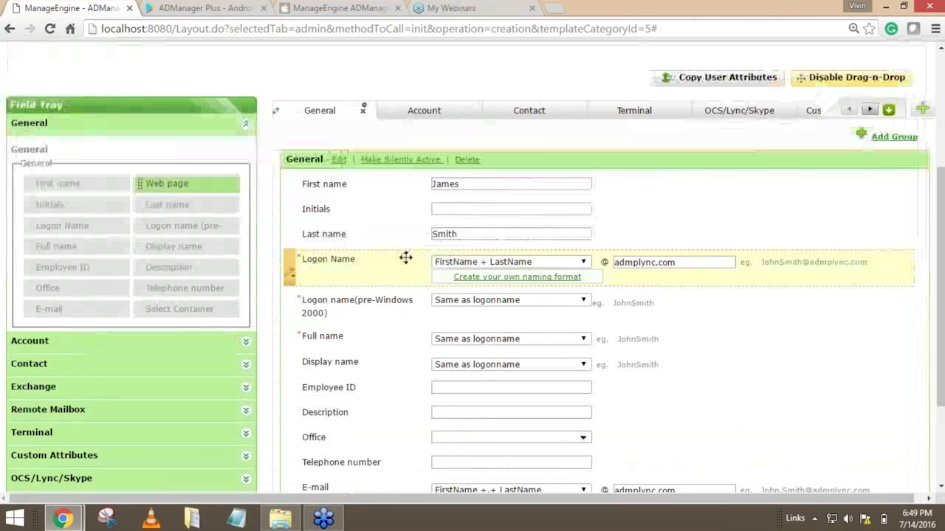
{"action": "left_click", "coordinate": [289, 279]}
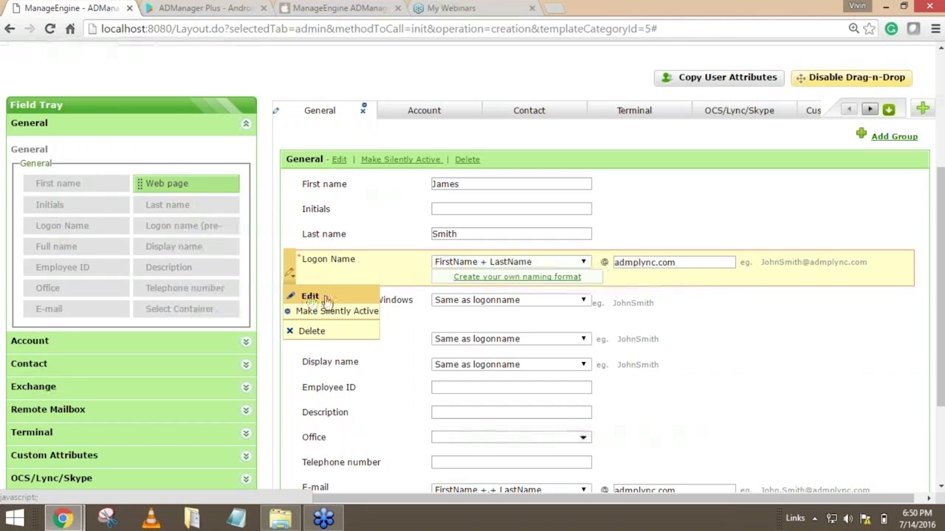
{"action": "scroll", "coordinate": [687, 278], "scroll_direction": "up", "scroll_amount": 1}
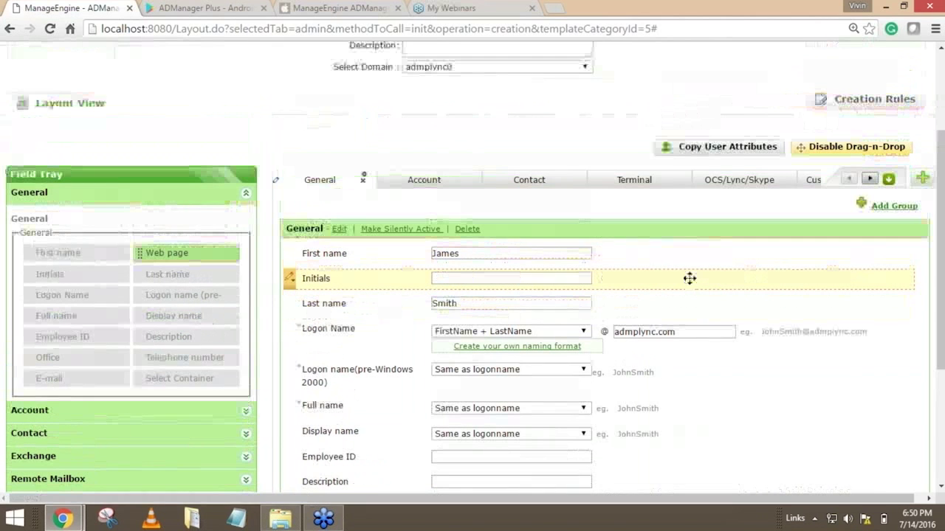
{"action": "scroll", "coordinate": [687, 274], "scroll_direction": "down", "scroll_amount": 1}
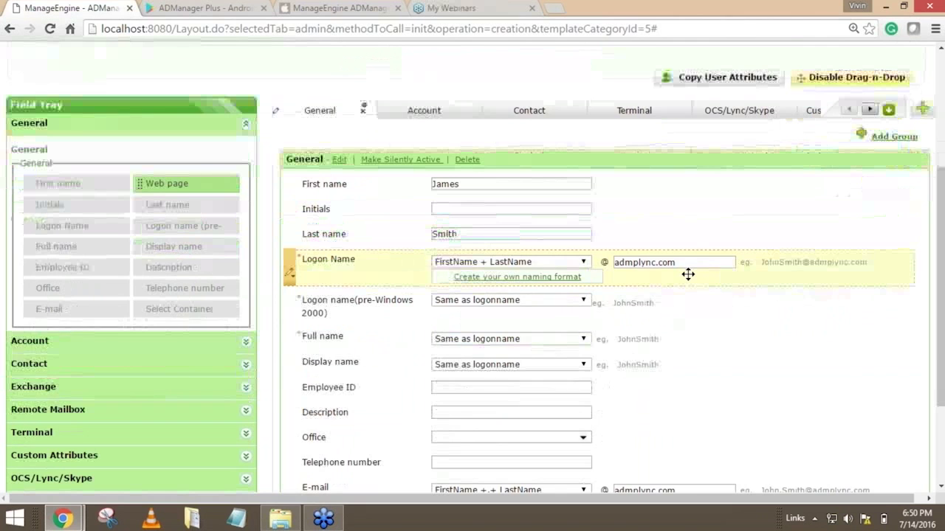
{"action": "scroll", "coordinate": [687, 274], "scroll_direction": "down", "scroll_amount": 1}
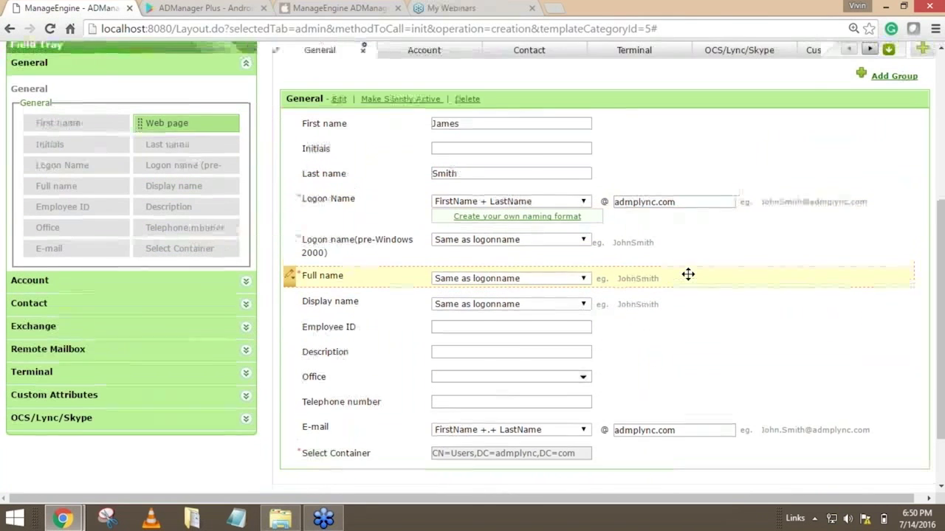
{"action": "scroll", "coordinate": [687, 274], "scroll_direction": "up", "scroll_amount": 2}
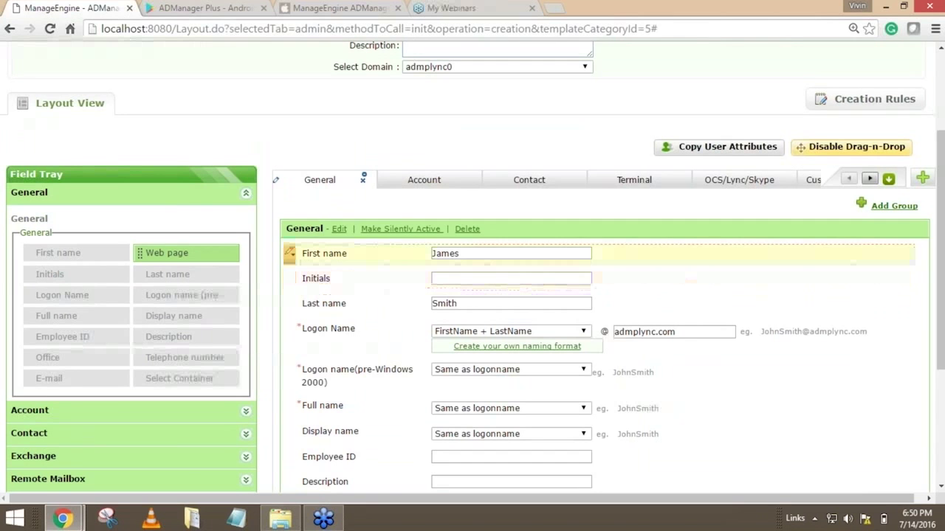
{"action": "left_click", "coordinate": [848, 147]}
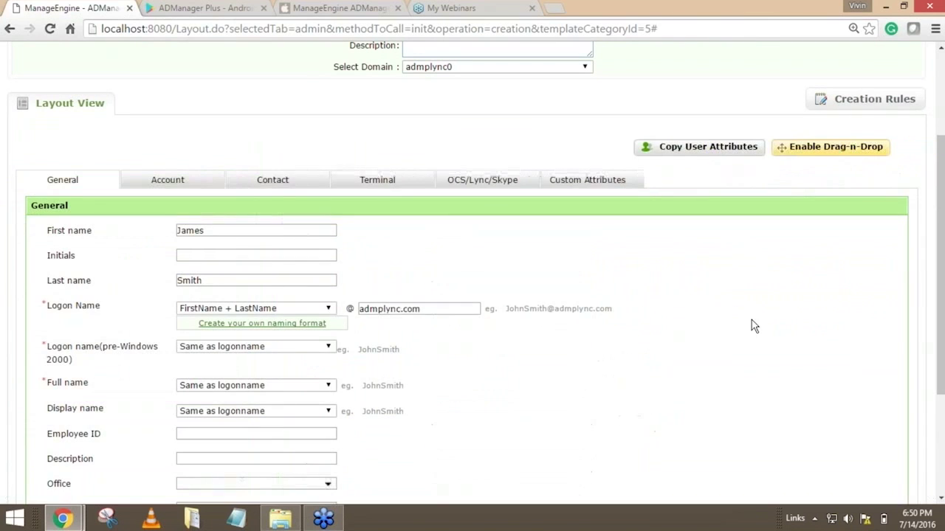
Create a new user creation rule in the template's Creation Rules.
{"action": "scroll", "coordinate": [733, 378], "scroll_direction": "up", "scroll_amount": 2}
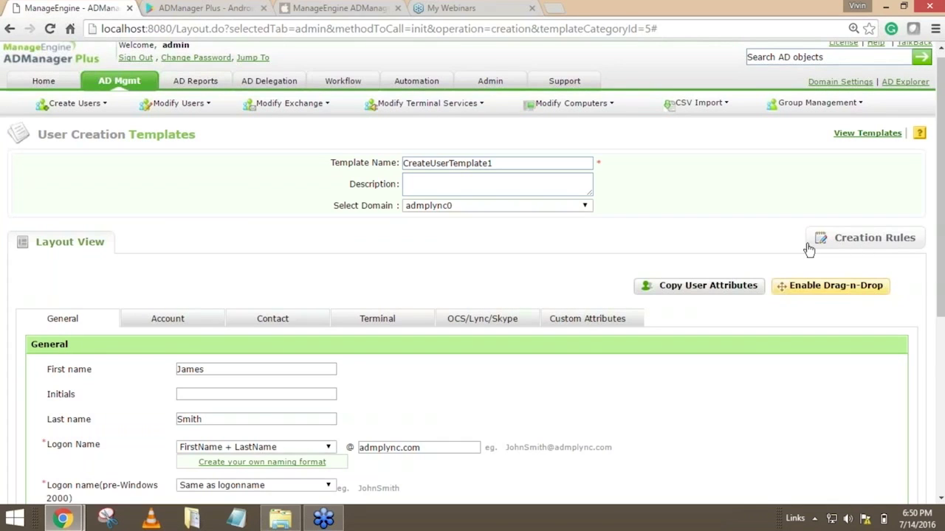
{"action": "left_click", "coordinate": [874, 239]}
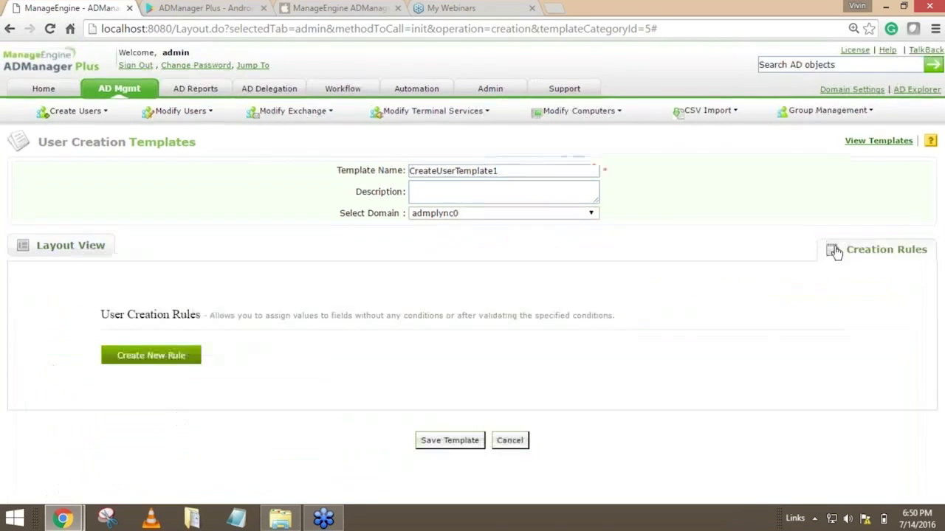
{"action": "left_click", "coordinate": [148, 362]}
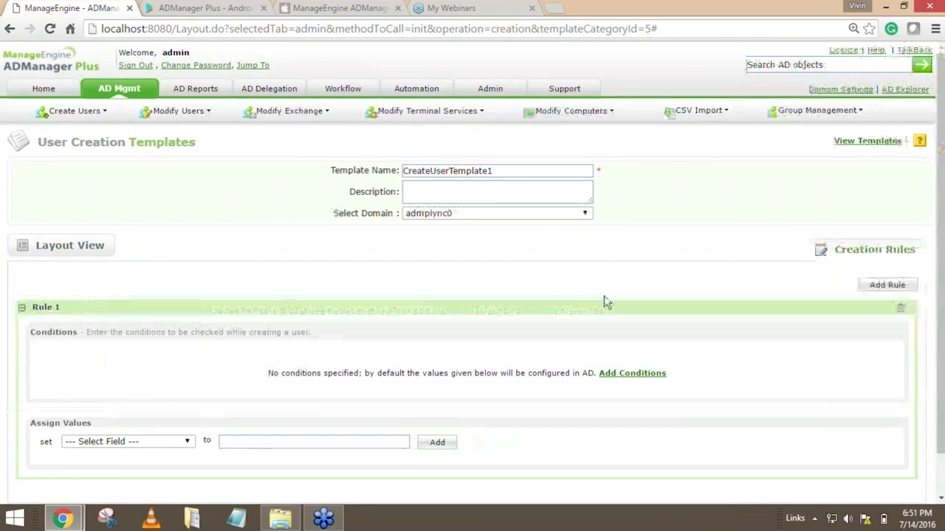
Add a condition to Rule 1 requiring that Department Is Information and Technology.
{"action": "scroll", "coordinate": [604, 303], "scroll_direction": "down", "scroll_amount": 1}
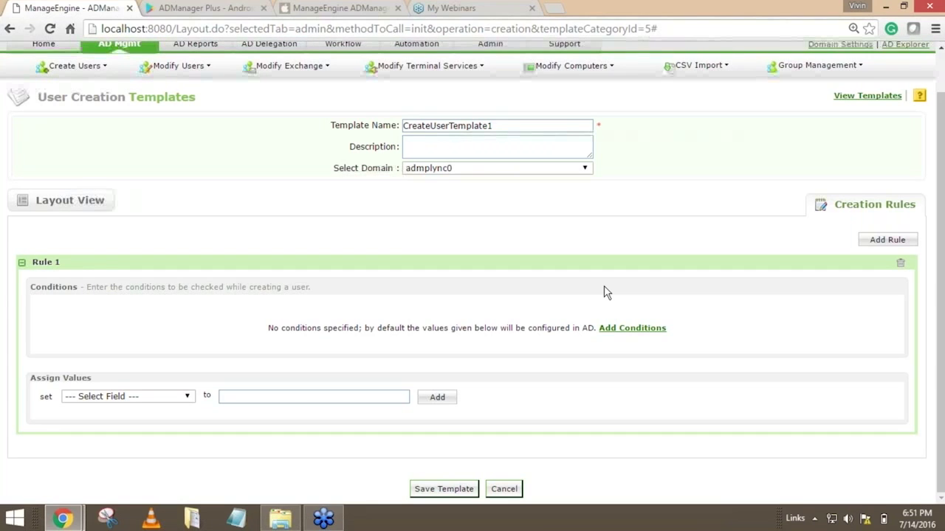
{"action": "left_click", "coordinate": [639, 332]}
{"action": "left_click", "coordinate": [175, 316]}
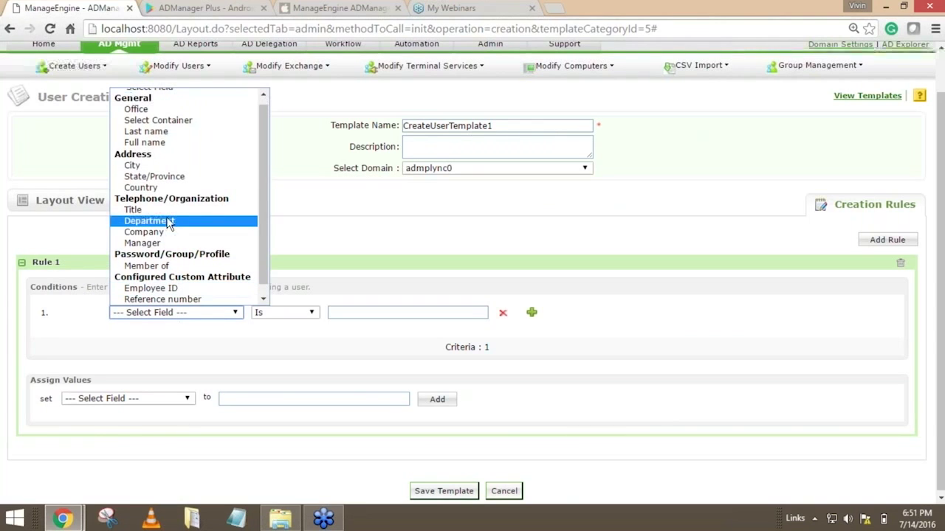
{"action": "left_click_drag", "start_coordinate": [262, 183], "coordinate": [259, 208]}
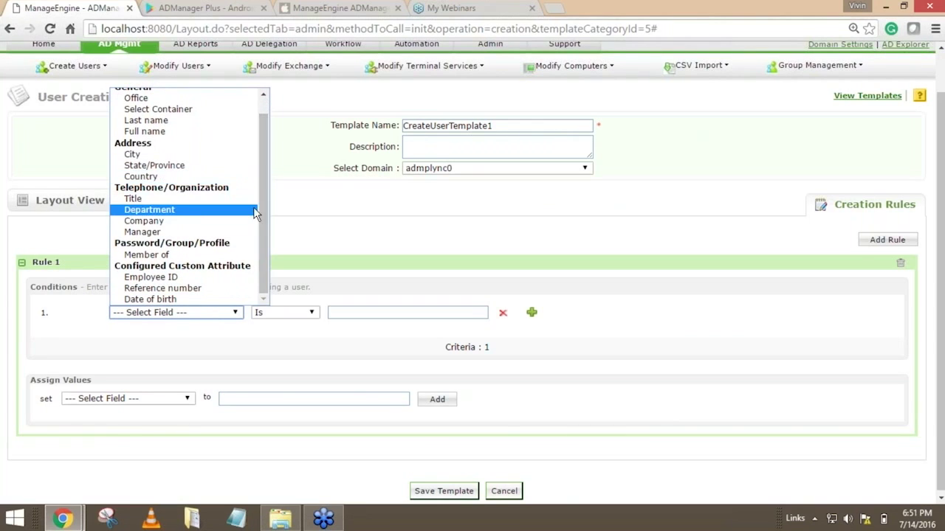
{"action": "left_click", "coordinate": [159, 212]}
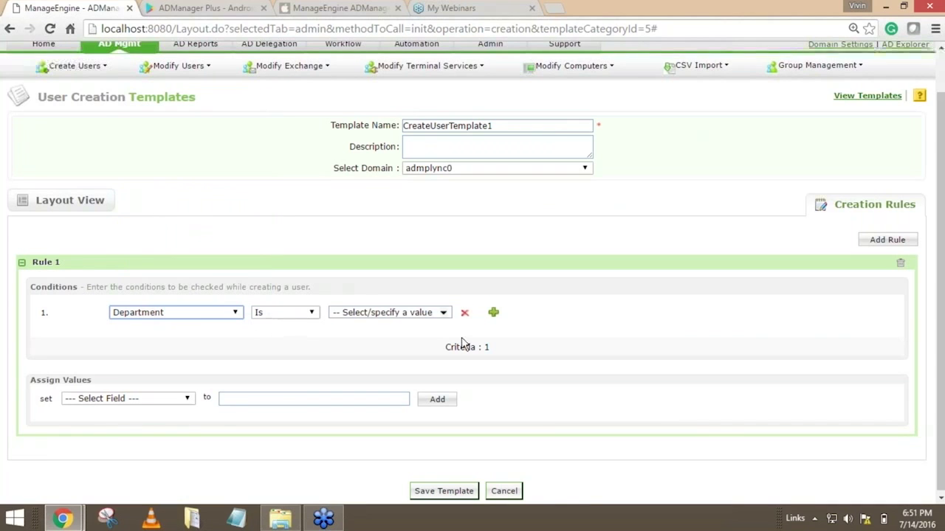
{"action": "left_click", "coordinate": [445, 313]}
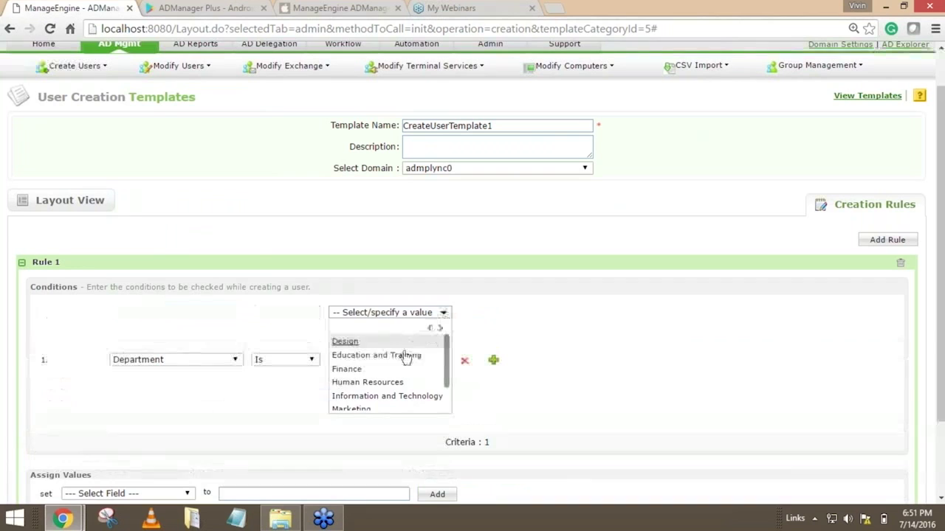
{"action": "left_click", "coordinate": [392, 395]}
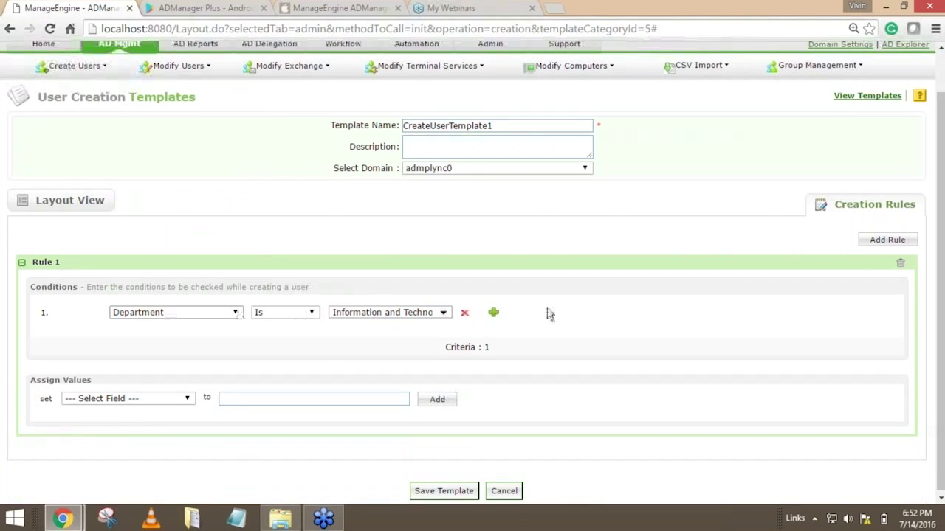
Choose Member of as the field that Rule 1 assigns a value to.
{"action": "left_click", "coordinate": [135, 399]}
{"action": "scroll", "coordinate": [197, 332], "scroll_direction": "down", "scroll_amount": 2}
{"action": "scroll", "coordinate": [195, 356], "scroll_direction": "down", "scroll_amount": 2}
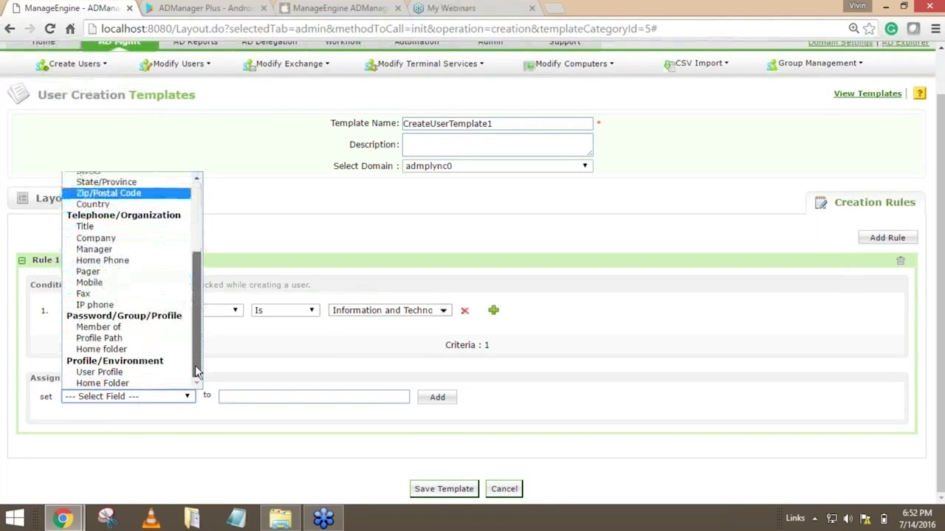
{"action": "left_click", "coordinate": [135, 328]}
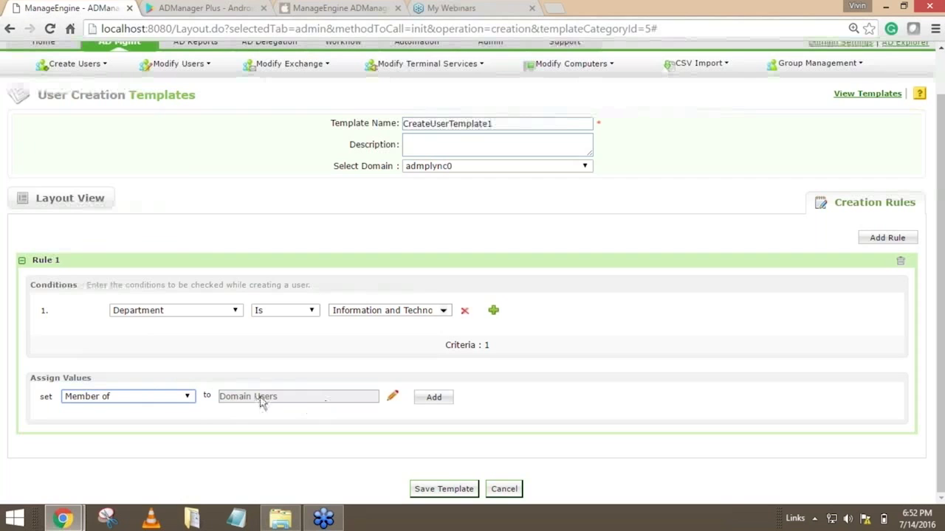
Assign the CSArchivingAdministrator and CSHelpDesk groups alongside Domain Users as Rule 1's Member of value, and add it to the rule's field list.
{"action": "left_click", "coordinate": [392, 402]}
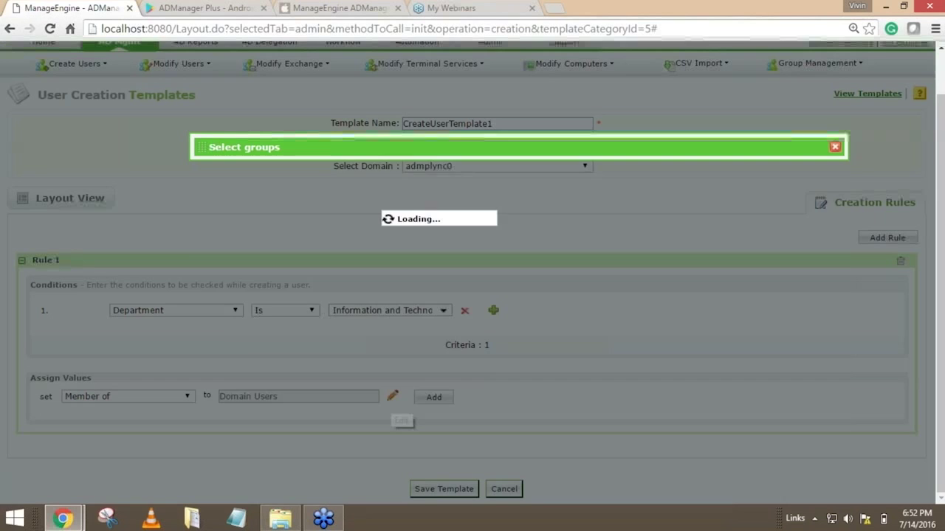
{"action": "left_click", "coordinate": [268, 303]}
{"action": "left_click", "coordinate": [502, 278]}
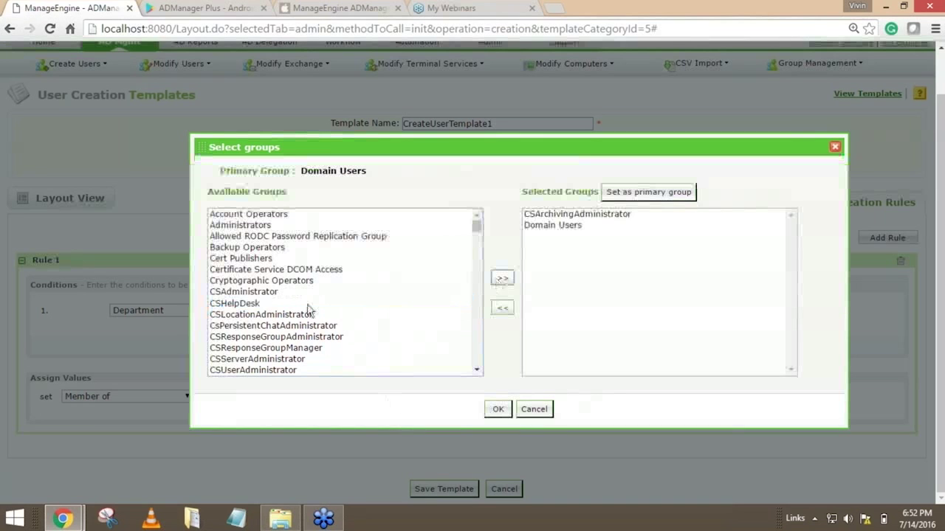
{"action": "left_click", "coordinate": [240, 305]}
{"action": "left_click", "coordinate": [502, 278]}
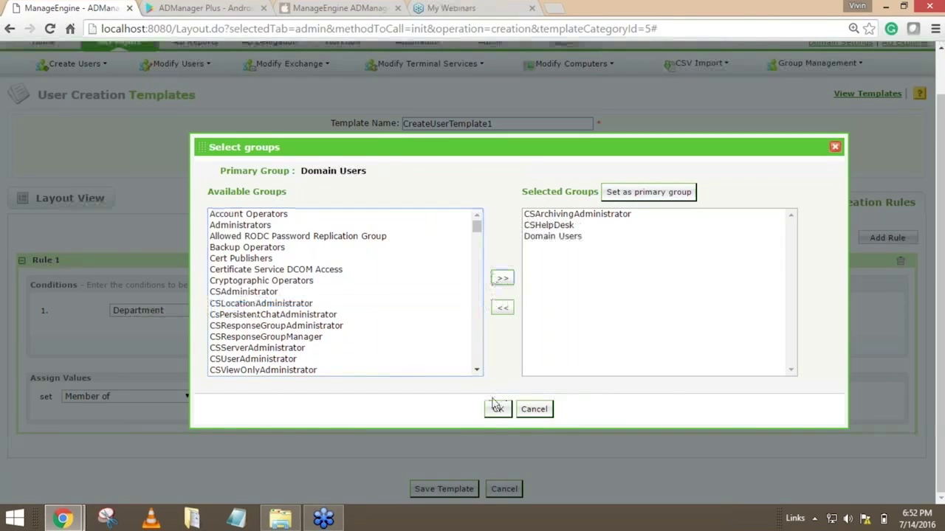
{"action": "left_click", "coordinate": [497, 409]}
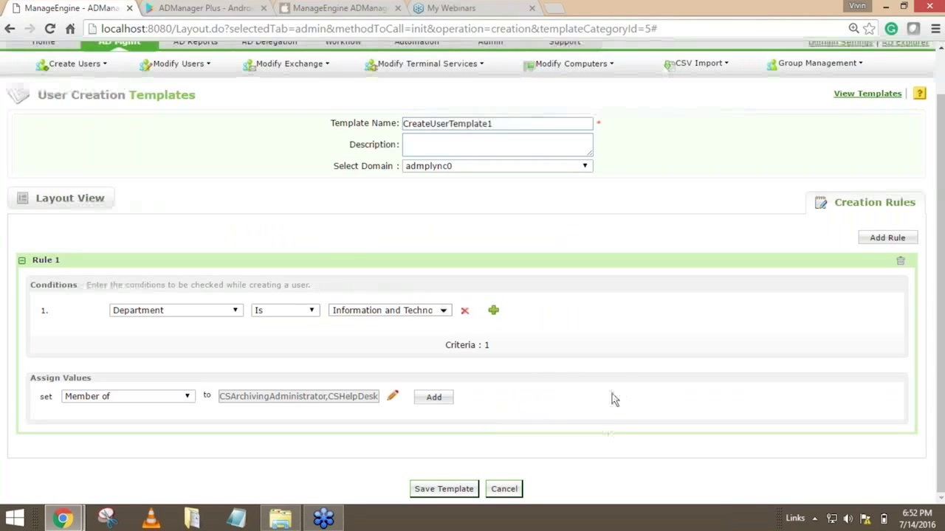
{"action": "left_click", "coordinate": [434, 398]}
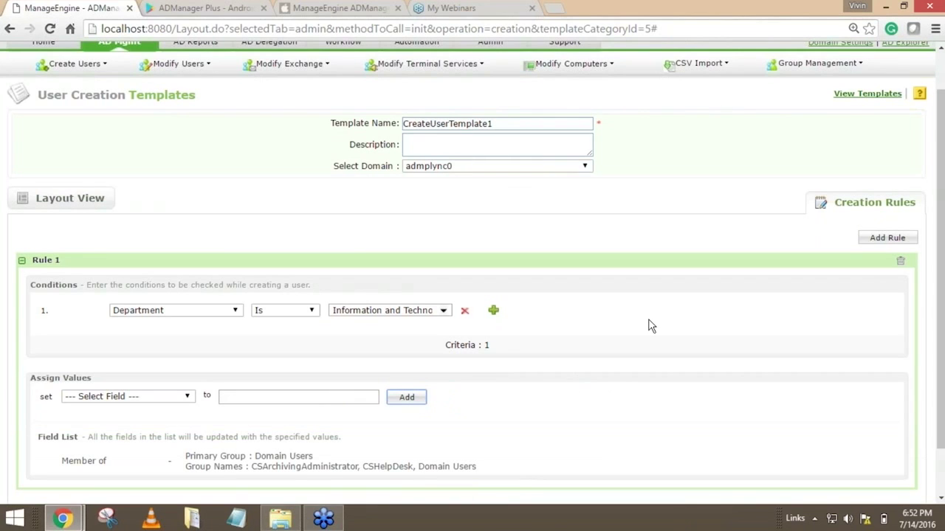
Add a second assigned value to Rule 1 that sets Description to "IT User".
{"action": "scroll", "coordinate": [647, 327], "scroll_direction": "down", "scroll_amount": 1}
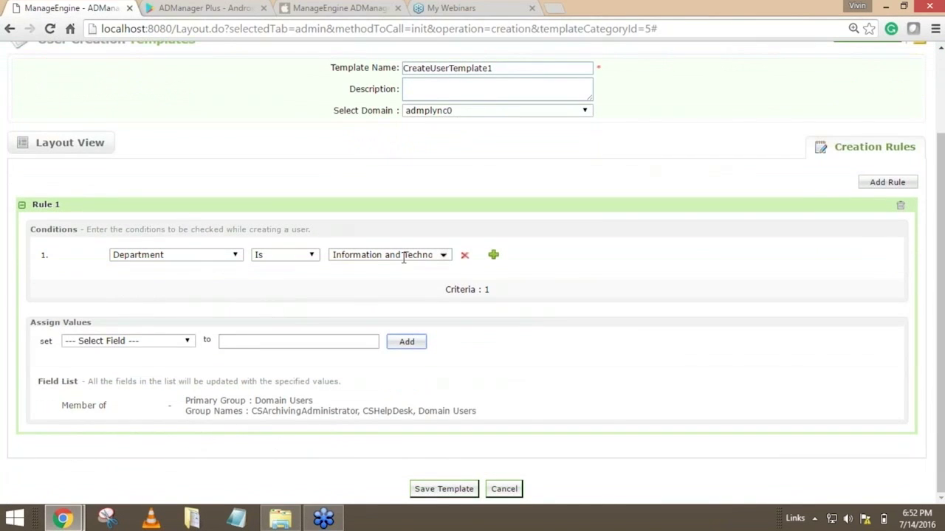
{"action": "left_click", "coordinate": [110, 341]}
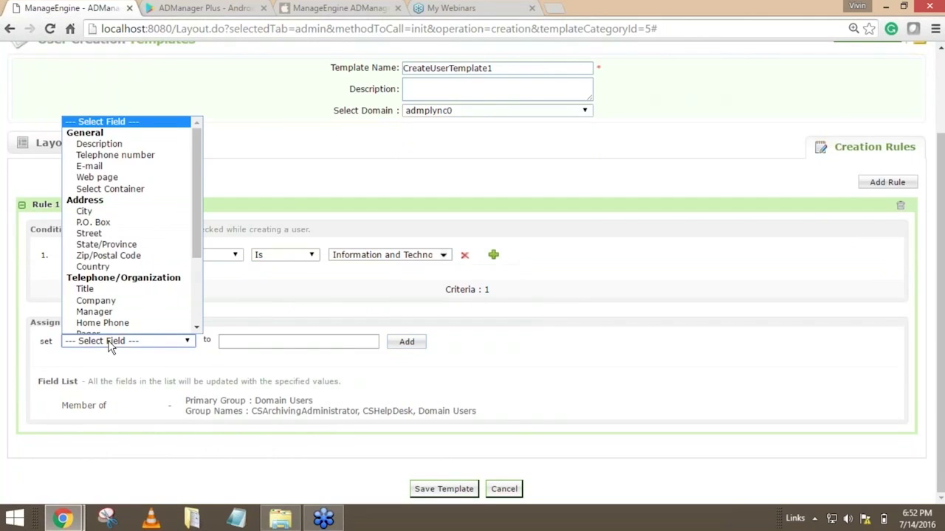
{"action": "key", "text": "Down"}
{"action": "key", "text": "Return"}
{"action": "left_click", "coordinate": [274, 340]}
{"action": "type", "text": "I"}
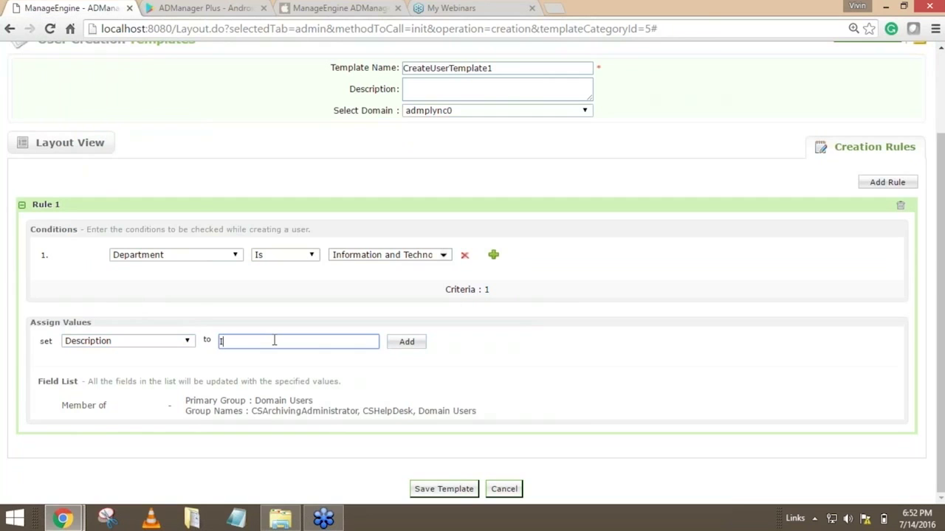
{"action": "type", "text": "T User"}
{"action": "left_click", "coordinate": [407, 342]}
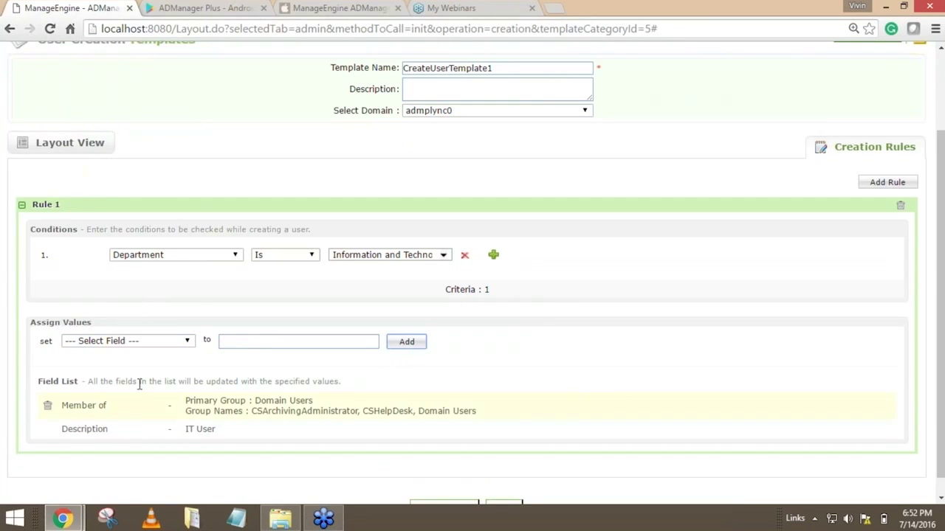
Look through the remaining assignable fields for Rule 1 and choose Select Container as the next one.
{"action": "left_click", "coordinate": [144, 345]}
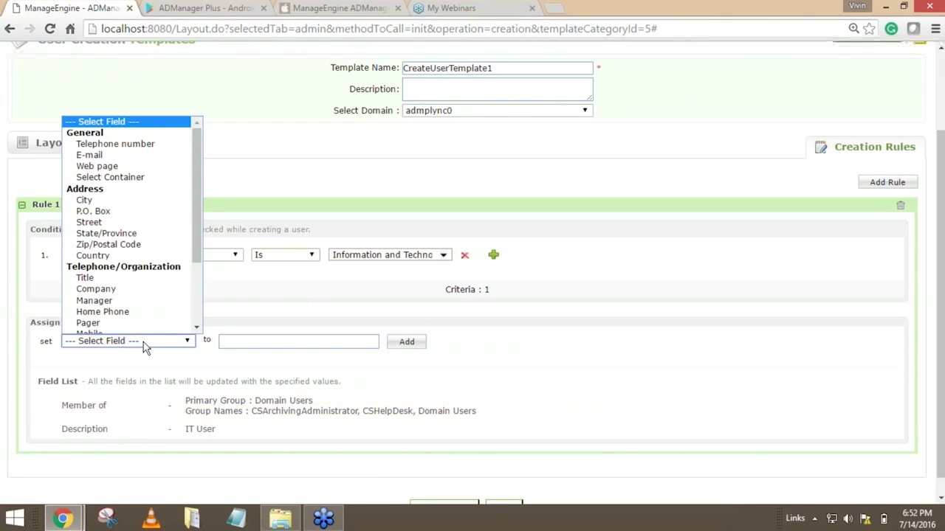
{"action": "scroll", "coordinate": [185, 270], "scroll_direction": "down", "scroll_amount": 1}
{"action": "scroll", "coordinate": [195, 267], "scroll_direction": "down", "scroll_amount": 2}
{"action": "left_click_drag", "start_coordinate": [195, 263], "coordinate": [185, 209]}
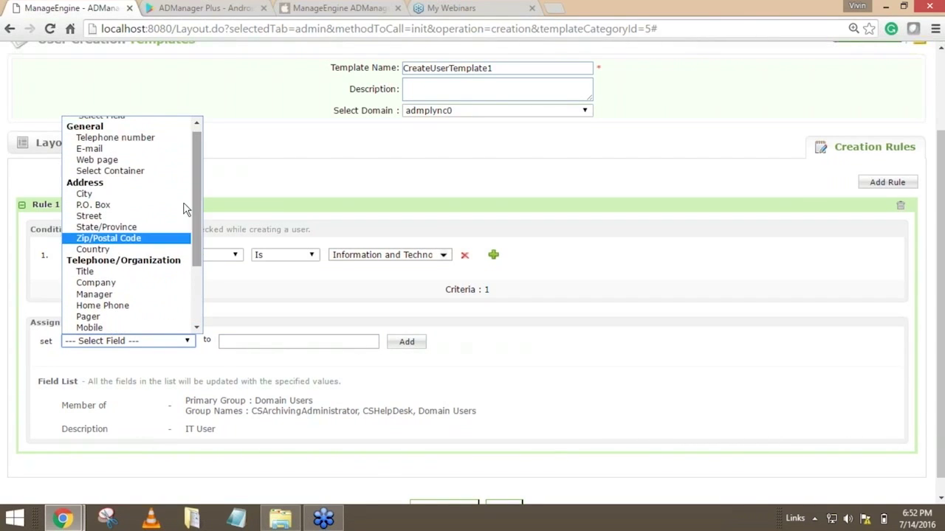
{"action": "left_click", "coordinate": [123, 172]}
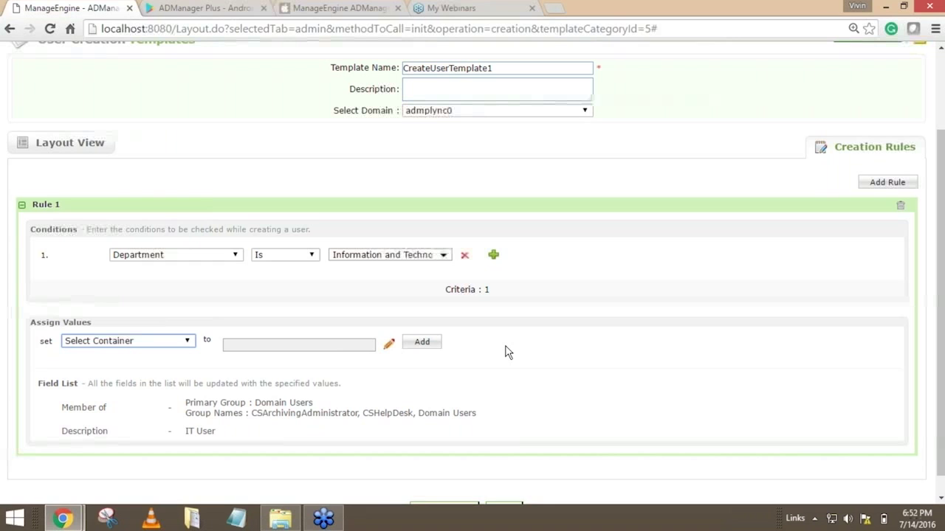
{"action": "scroll", "coordinate": [781, 260], "scroll_direction": "up", "scroll_amount": 2}
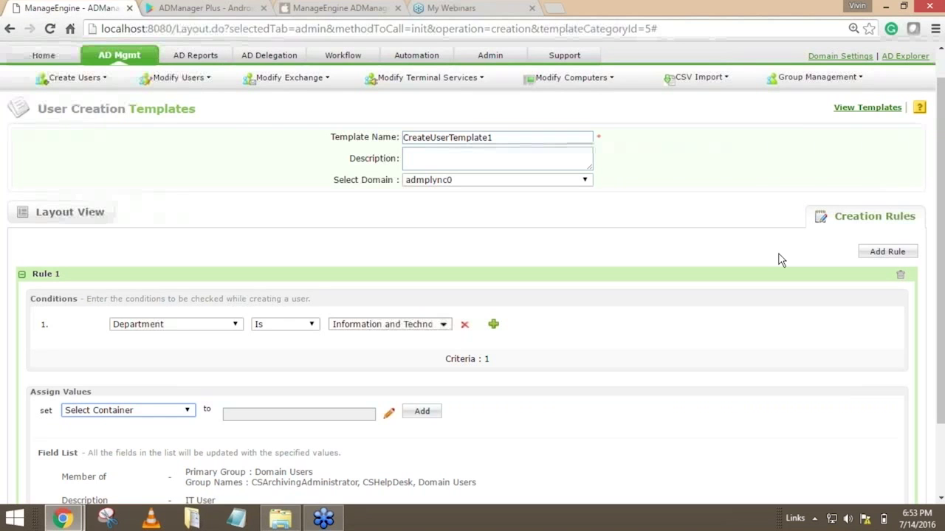
{"action": "scroll", "coordinate": [786, 260], "scroll_direction": "down", "scroll_amount": 2}
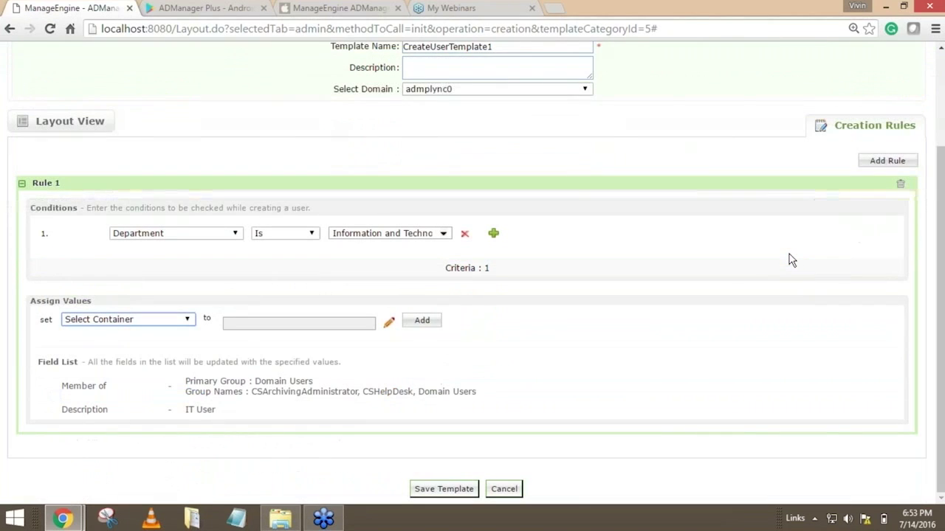
Open the Delete/Disable Policy page in the custom admin settings.
{"action": "scroll", "coordinate": [791, 260], "scroll_direction": "up", "scroll_amount": 3}
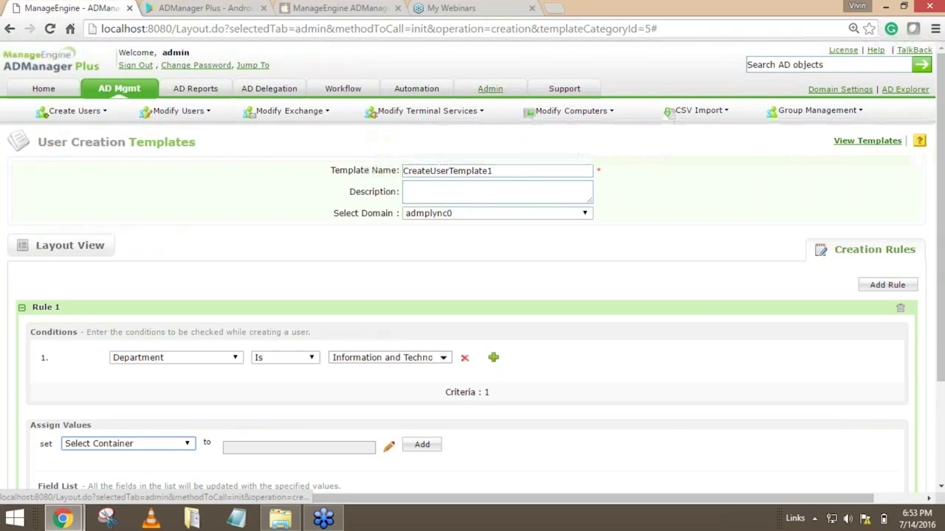
{"action": "left_click", "coordinate": [493, 92]}
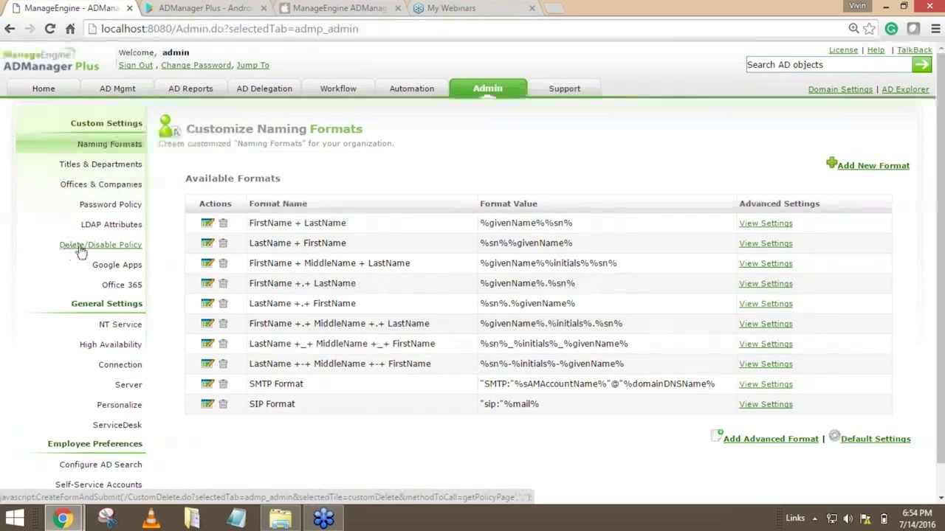
{"action": "left_click", "coordinate": [122, 250]}
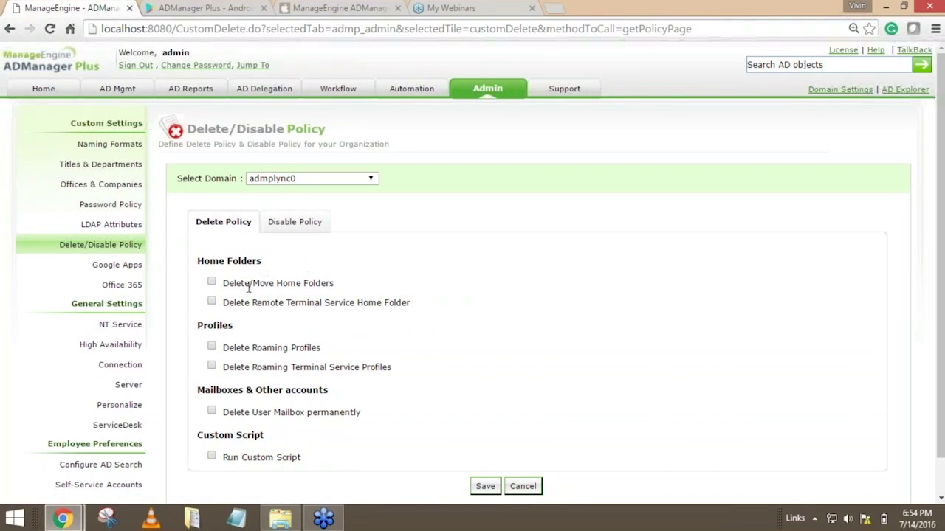
Enable Delete/Move Home Folders in the delete policy and examine its options for deleting or moving remote home folders.
{"action": "left_click", "coordinate": [322, 281]}
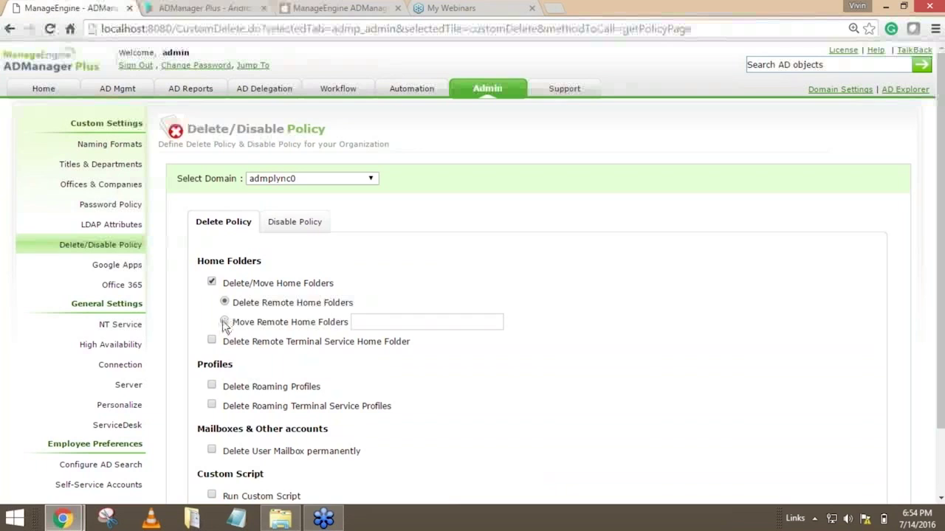
{"action": "left_click_drag", "start_coordinate": [227, 323], "coordinate": [354, 322]}
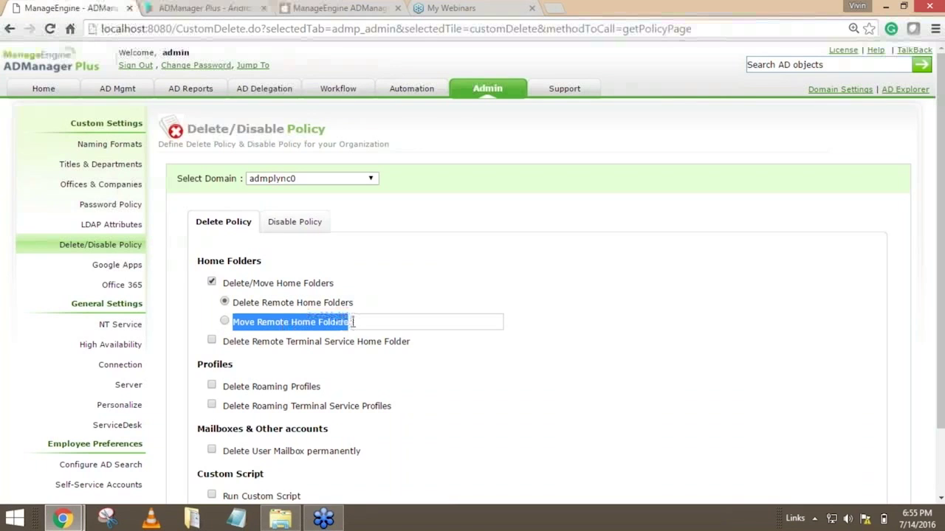
{"action": "left_click_drag", "start_coordinate": [237, 302], "coordinate": [357, 302]}
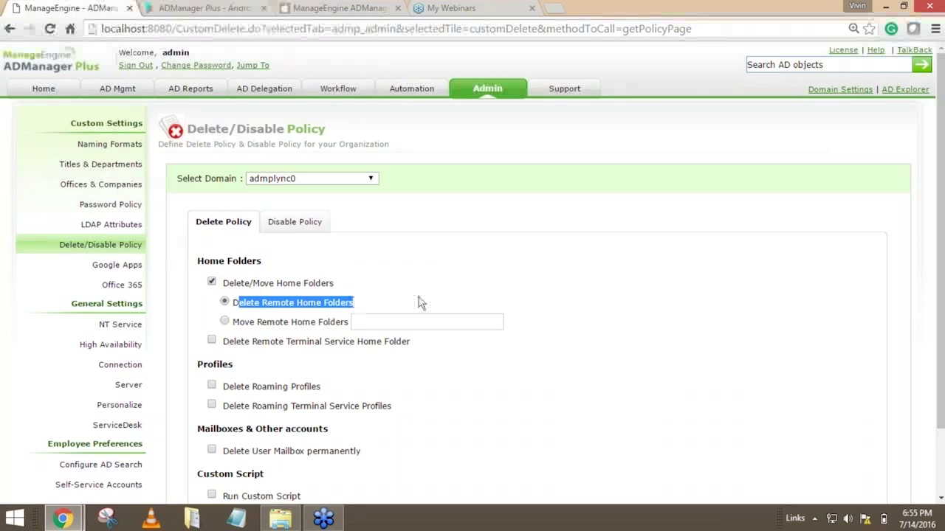
{"action": "left_click_drag", "start_coordinate": [240, 323], "coordinate": [348, 323]}
{"action": "left_click", "coordinate": [566, 376]}
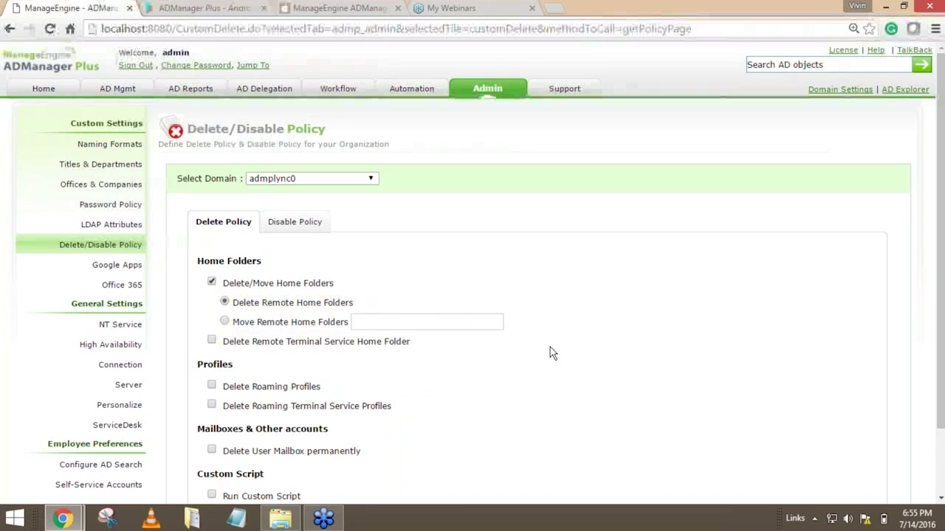
Review the roaming profile deletion options, and enable Delete User Mailbox permanently and Run Custom Script in the delete policy.
{"action": "scroll", "coordinate": [548, 352], "scroll_direction": "down", "scroll_amount": 1}
{"action": "left_click_drag", "start_coordinate": [260, 310], "coordinate": [332, 307]}
{"action": "left_click_drag", "start_coordinate": [283, 327], "coordinate": [400, 328]}
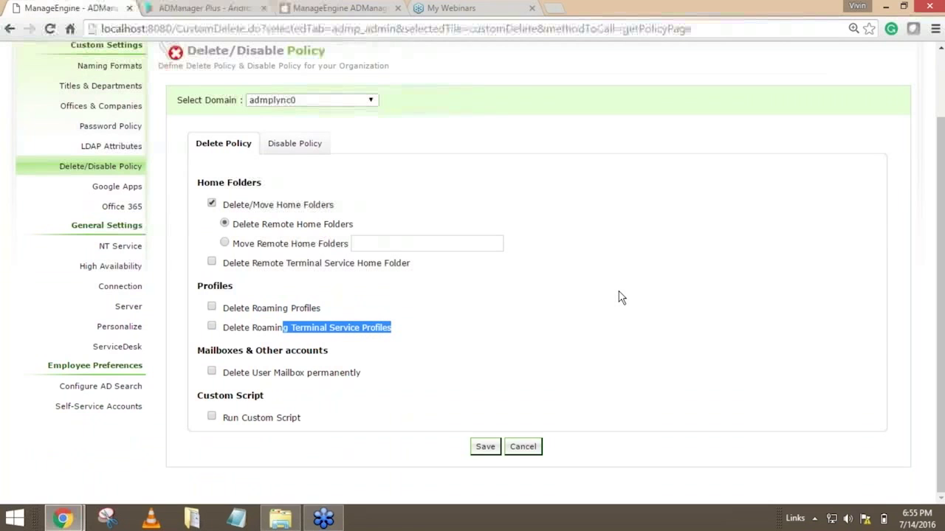
{"action": "left_click", "coordinate": [212, 371]}
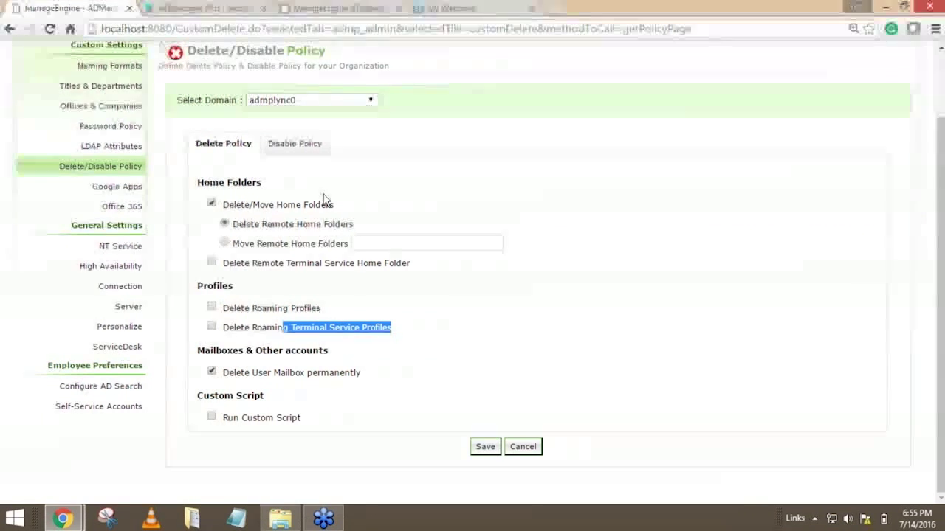
{"action": "left_click", "coordinate": [212, 417]}
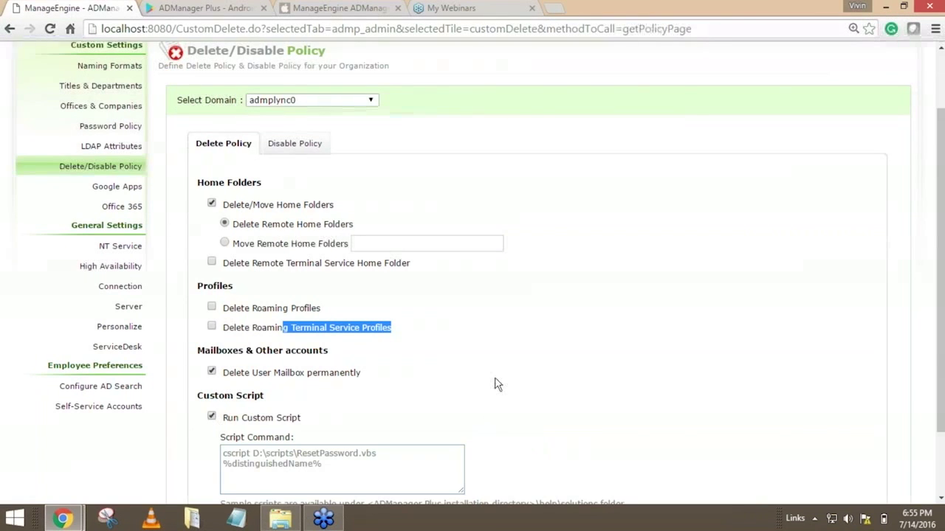
{"action": "scroll", "coordinate": [488, 383], "scroll_direction": "down", "scroll_amount": 2}
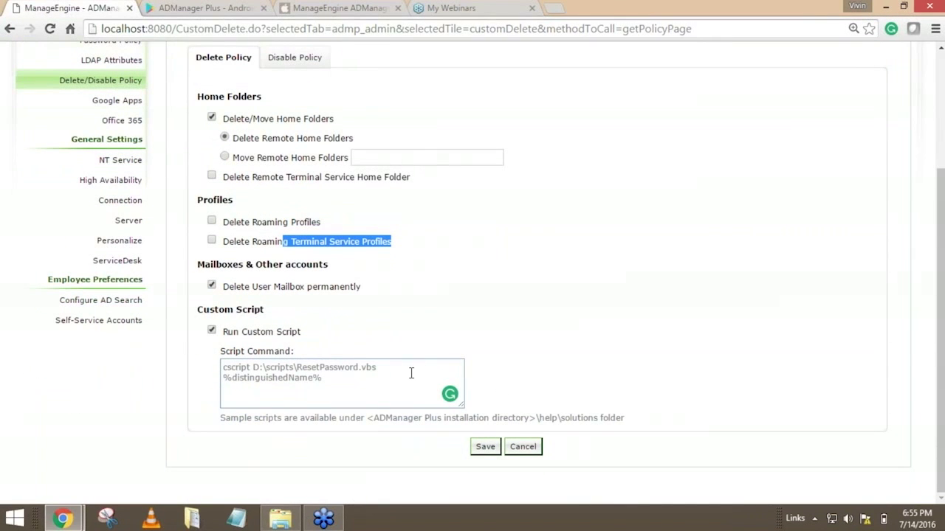
Review the delete policy's home folder options and the custom script's Script Command field.
{"action": "scroll", "coordinate": [411, 373], "scroll_direction": "up", "scroll_amount": 2}
{"action": "left_click_drag", "start_coordinate": [233, 188], "coordinate": [341, 190]}
{"action": "left_click_drag", "start_coordinate": [262, 247], "coordinate": [344, 246]}
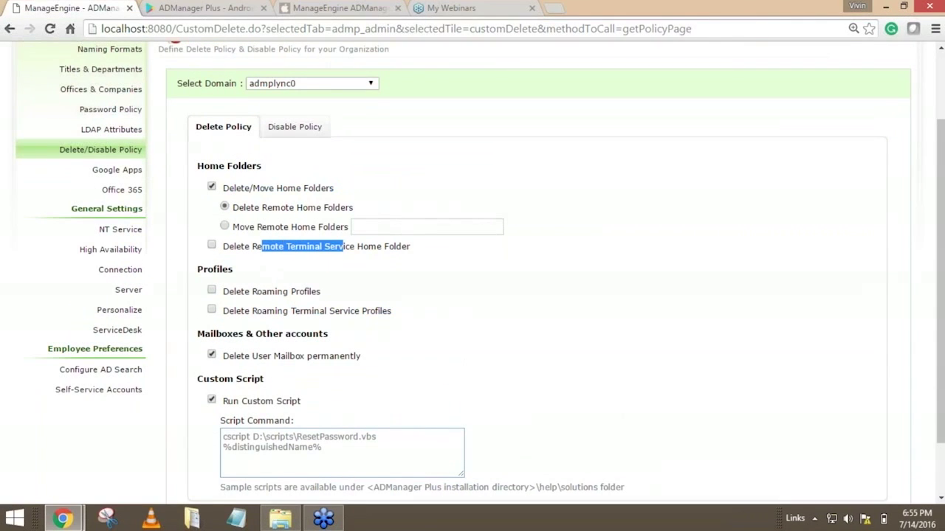
{"action": "scroll", "coordinate": [366, 402], "scroll_direction": "down", "scroll_amount": 1}
{"action": "scroll", "coordinate": [367, 401], "scroll_direction": "down", "scroll_amount": 2}
{"action": "left_click", "coordinate": [366, 402]}
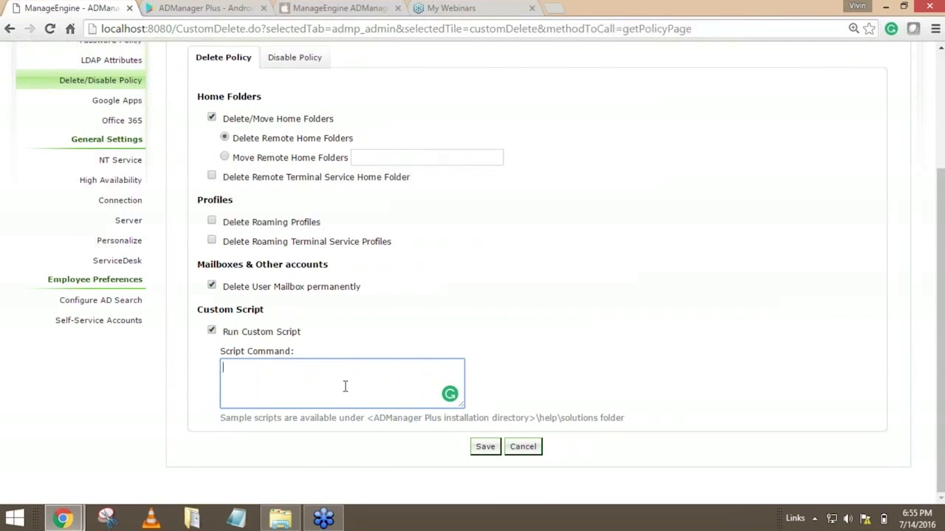
Disable Delete/Move Home Folders, Delete User Mailbox permanently and Run Custom Script in the delete policy.
{"action": "scroll", "coordinate": [345, 385], "scroll_direction": "up", "scroll_amount": 4}
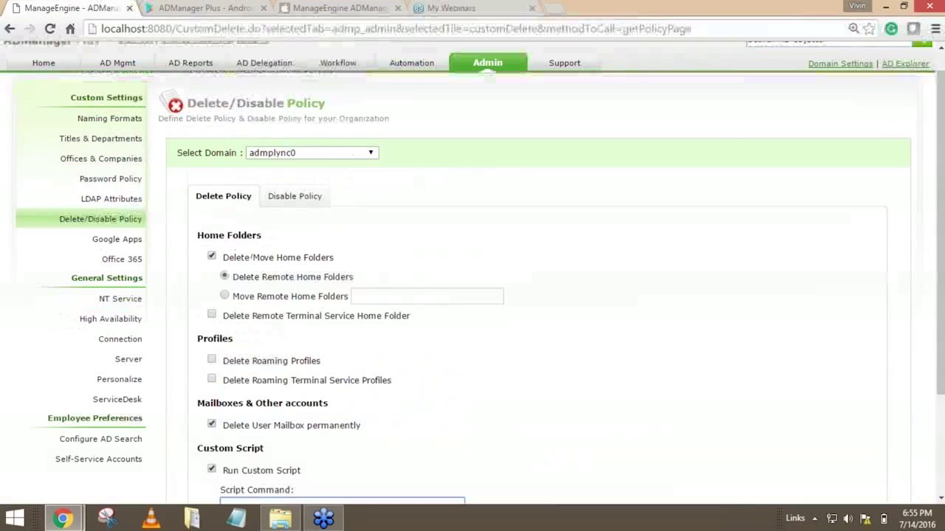
{"action": "left_click", "coordinate": [212, 255]}
{"action": "left_click", "coordinate": [211, 385]}
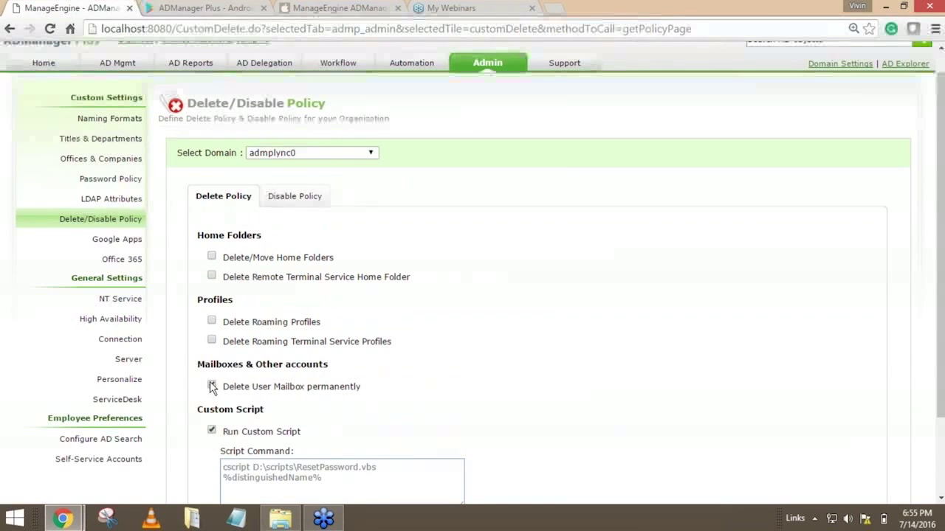
{"action": "left_click", "coordinate": [211, 429]}
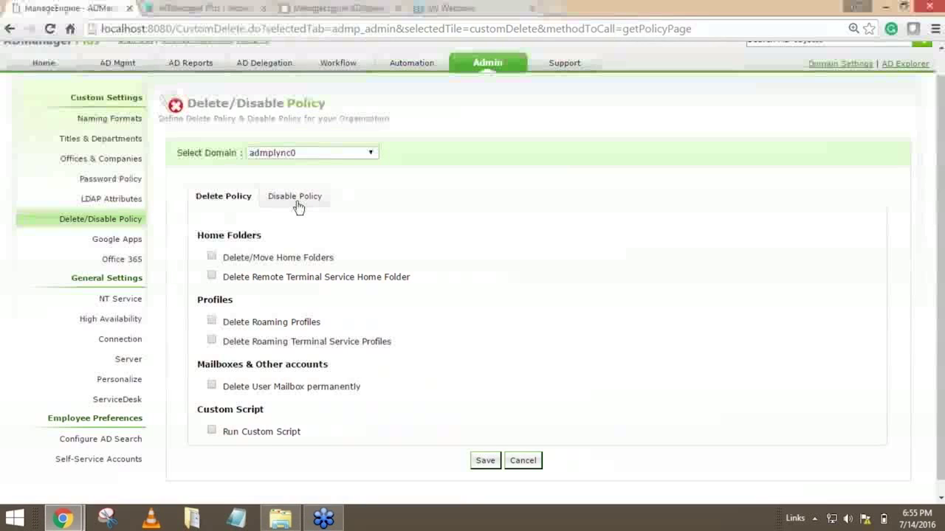
Open the Disable Policy settings and examine the home folder and roaming profile options.
{"action": "left_click", "coordinate": [297, 206]}
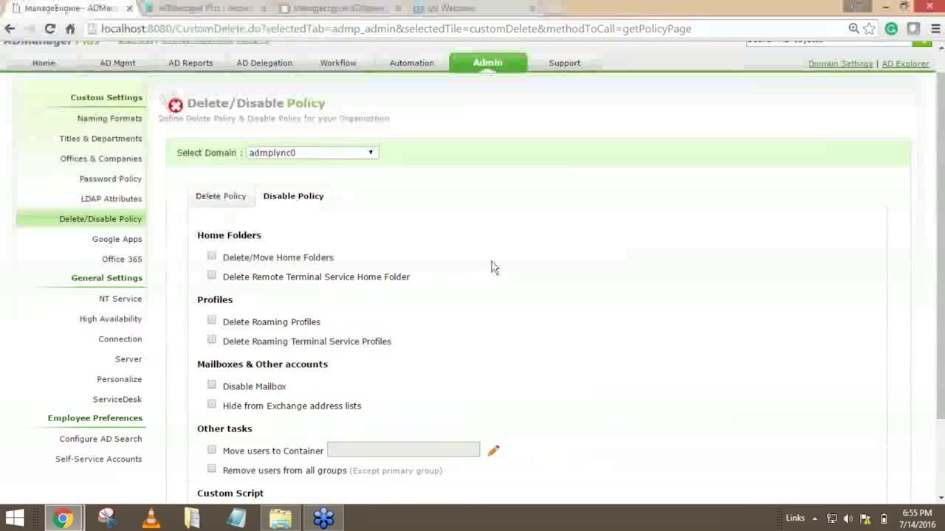
{"action": "scroll", "coordinate": [493, 268], "scroll_direction": "down", "scroll_amount": 2}
{"action": "scroll", "coordinate": [493, 267], "scroll_direction": "up", "scroll_amount": 1}
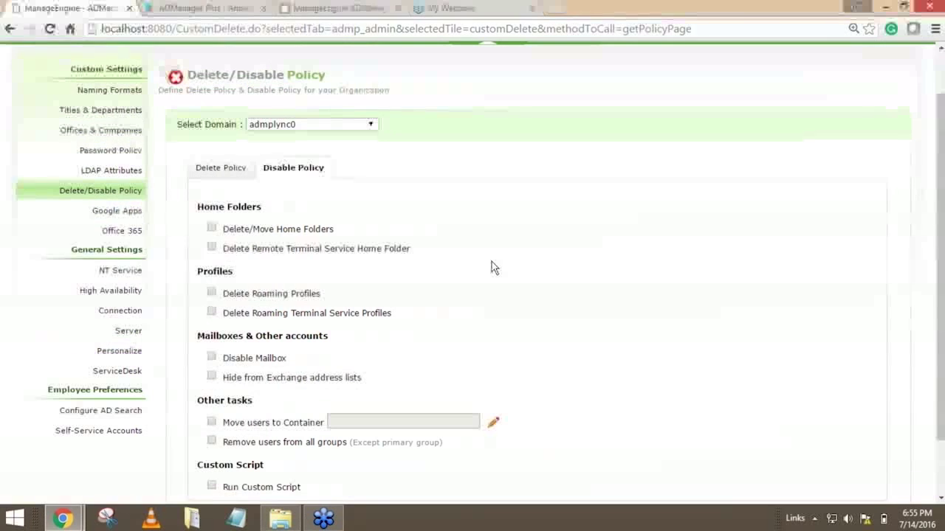
{"action": "left_click_drag", "start_coordinate": [232, 230], "coordinate": [330, 231]}
{"action": "left_click_drag", "start_coordinate": [251, 250], "coordinate": [402, 250]}
{"action": "left_click_drag", "start_coordinate": [245, 295], "coordinate": [319, 299]}
{"action": "left_click", "coordinate": [425, 289]}
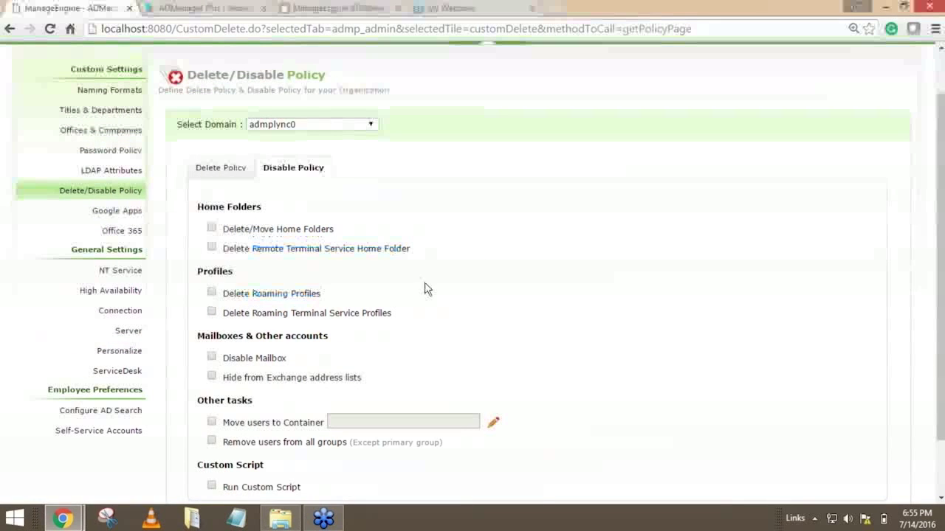
Enable Delete/Move Home Folders, Delete Remote Terminal Service Home Folder, Delete Roaming Profiles and Delete Roaming Terminal Service Profiles in the disable policy.
{"action": "left_click", "coordinate": [212, 228]}
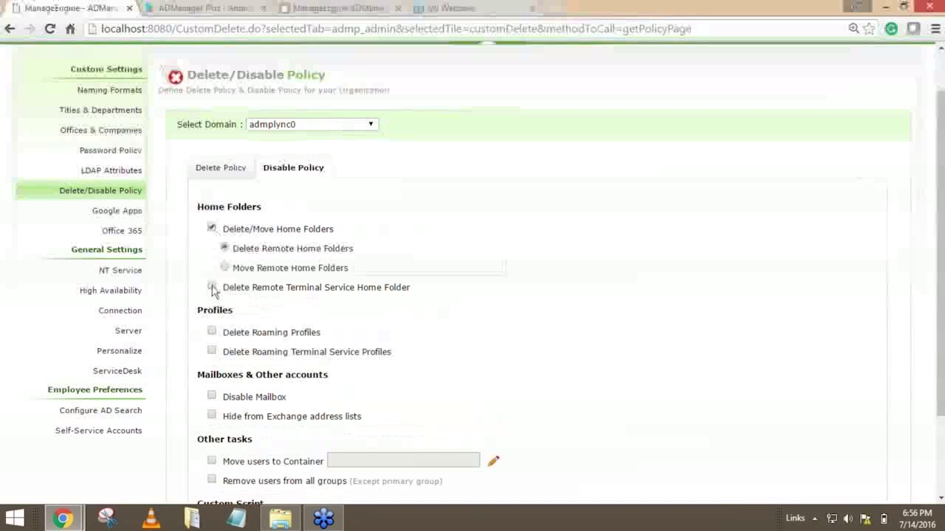
{"action": "left_click", "coordinate": [213, 288]}
{"action": "left_click", "coordinate": [211, 332]}
{"action": "left_click", "coordinate": [212, 351]}
{"action": "scroll", "coordinate": [477, 320], "scroll_direction": "down", "scroll_amount": 3}
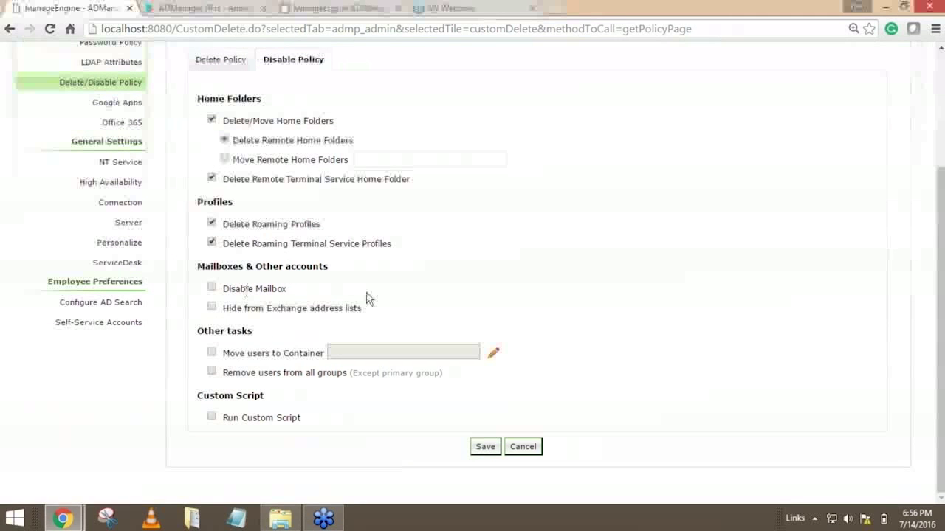
Review the disable policy's Disable Mailbox and Hide from Exchange address lists options.
{"action": "left_click_drag", "start_coordinate": [222, 288], "coordinate": [288, 289]}
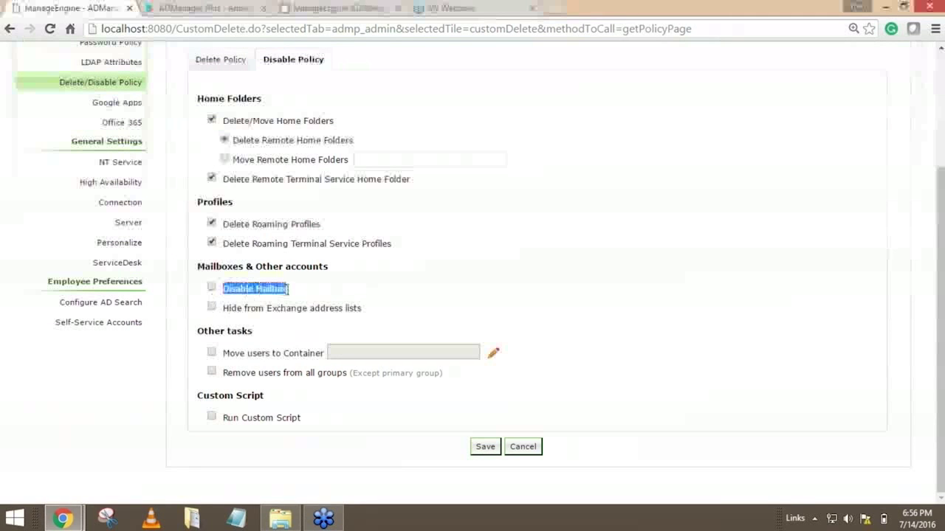
{"action": "left_click_drag", "start_coordinate": [222, 308], "coordinate": [386, 306]}
{"action": "left_click", "coordinate": [386, 304]}
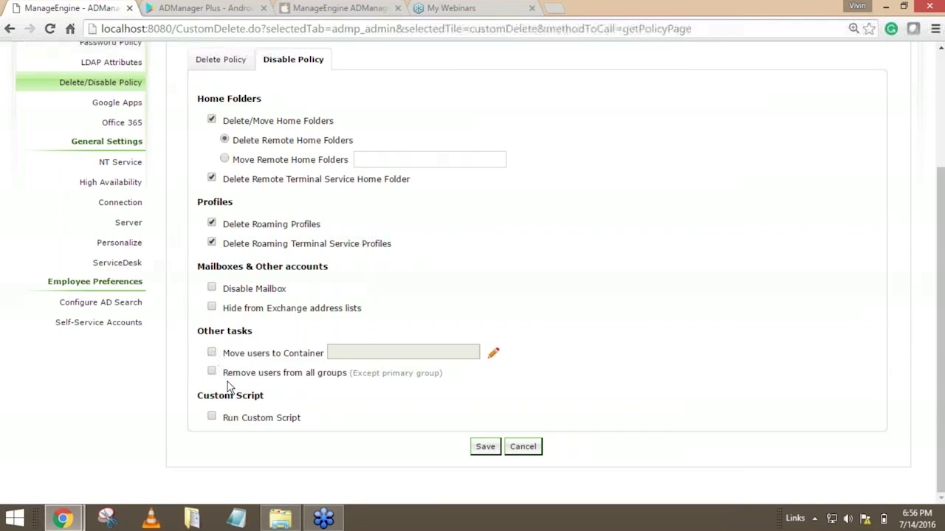
Enable Remove users from all groups in the disable policy, and review its primary group exception and the Run Custom Script option.
{"action": "left_click_drag", "start_coordinate": [226, 372], "coordinate": [348, 373]}
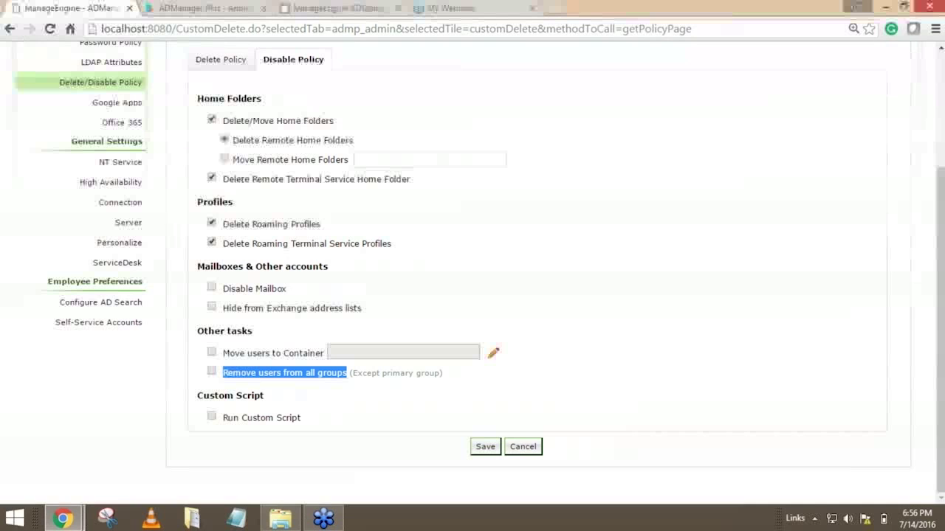
{"action": "left_click", "coordinate": [212, 372]}
{"action": "left_click", "coordinate": [654, 376]}
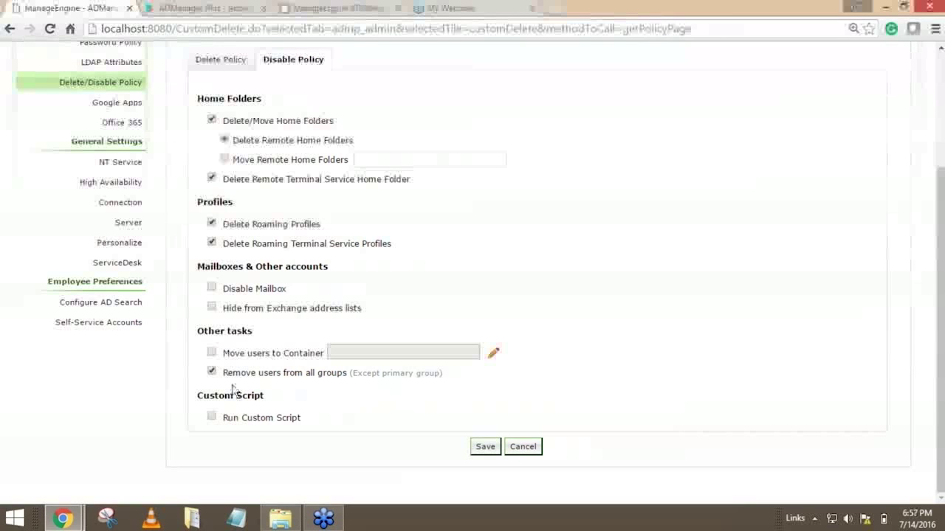
{"action": "left_click_drag", "start_coordinate": [225, 372], "coordinate": [385, 373]}
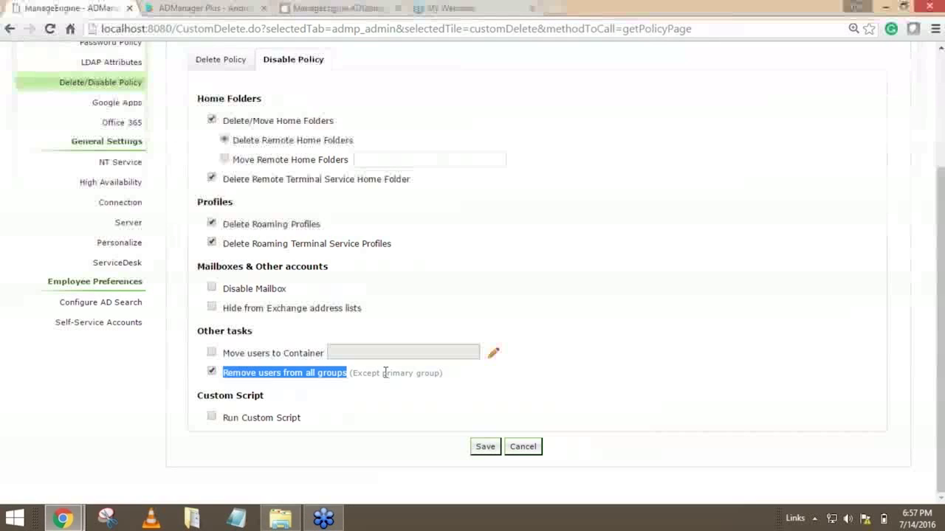
{"action": "left_click", "coordinate": [375, 385]}
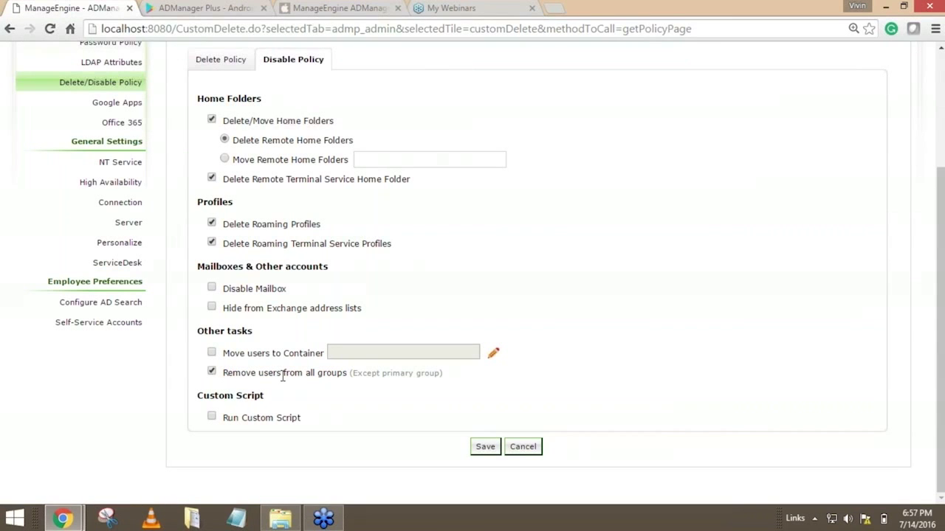
{"action": "left_click_drag", "start_coordinate": [353, 373], "coordinate": [441, 375]}
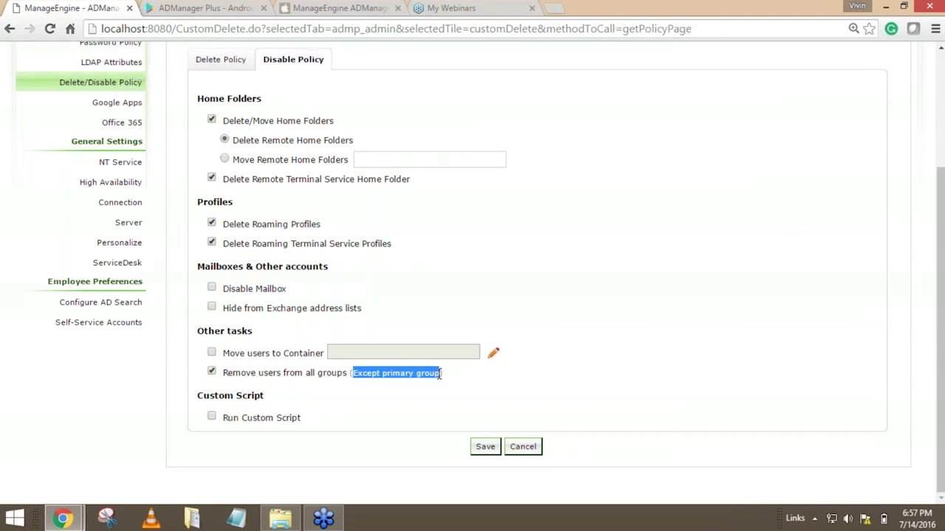
{"action": "left_click", "coordinate": [536, 369]}
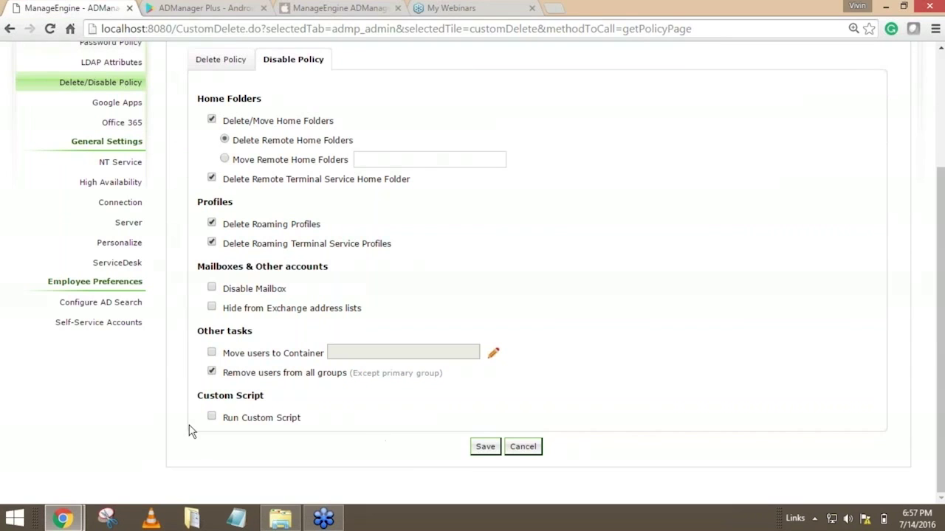
{"action": "left_click_drag", "start_coordinate": [225, 418], "coordinate": [327, 417]}
{"action": "left_click", "coordinate": [327, 418]}
Browse the available Active Directory user and computer reports, and open the Help Desk Technicians list under AD Delegation.
{"action": "scroll", "coordinate": [297, 152], "scroll_direction": "up", "scroll_amount": 1}
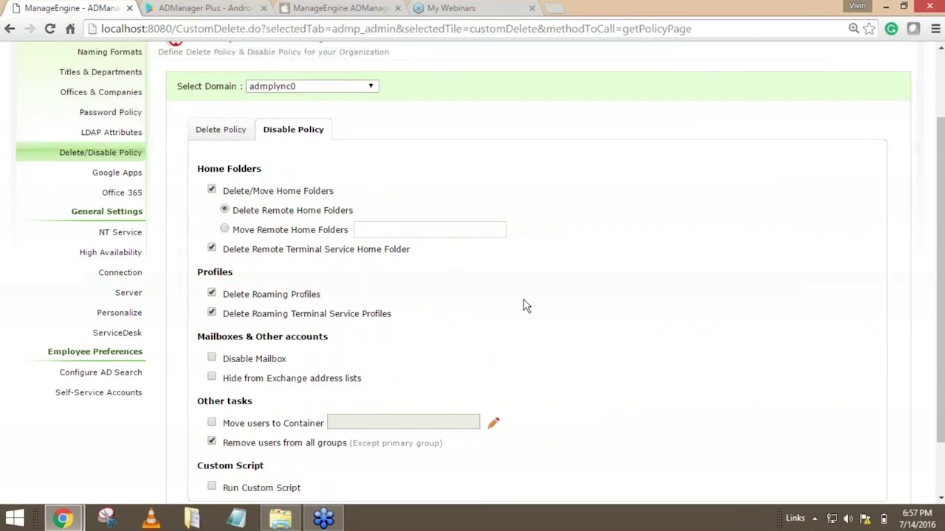
{"action": "scroll", "coordinate": [524, 305], "scroll_direction": "up", "scroll_amount": 1}
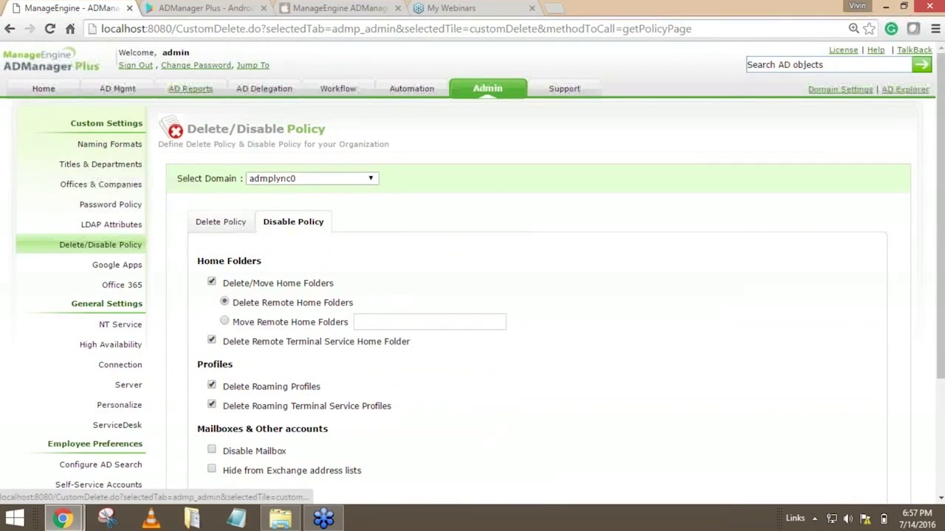
{"action": "left_click", "coordinate": [190, 89]}
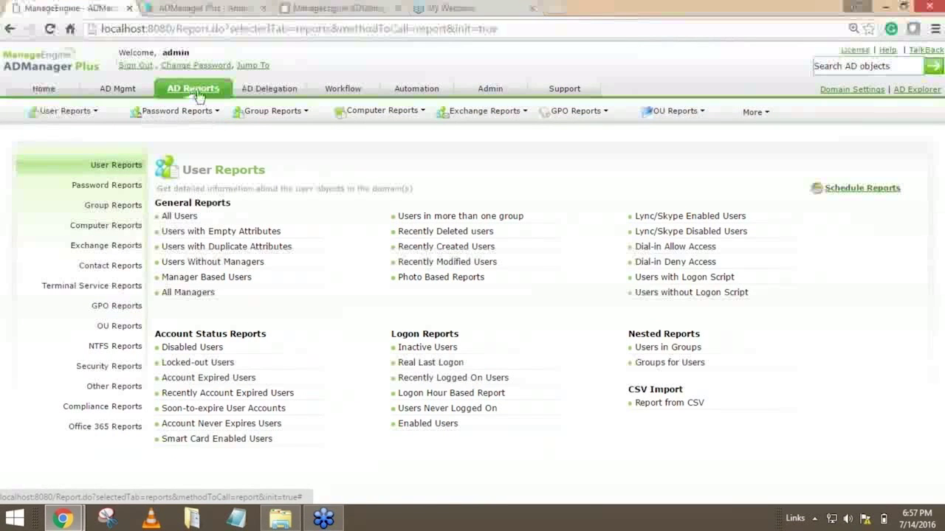
{"action": "left_click", "coordinate": [107, 226]}
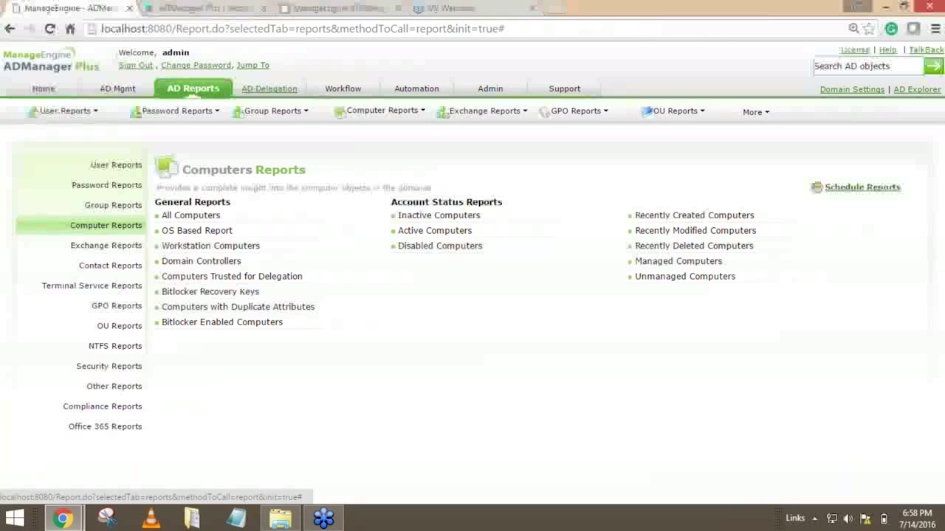
{"action": "left_click", "coordinate": [270, 90]}
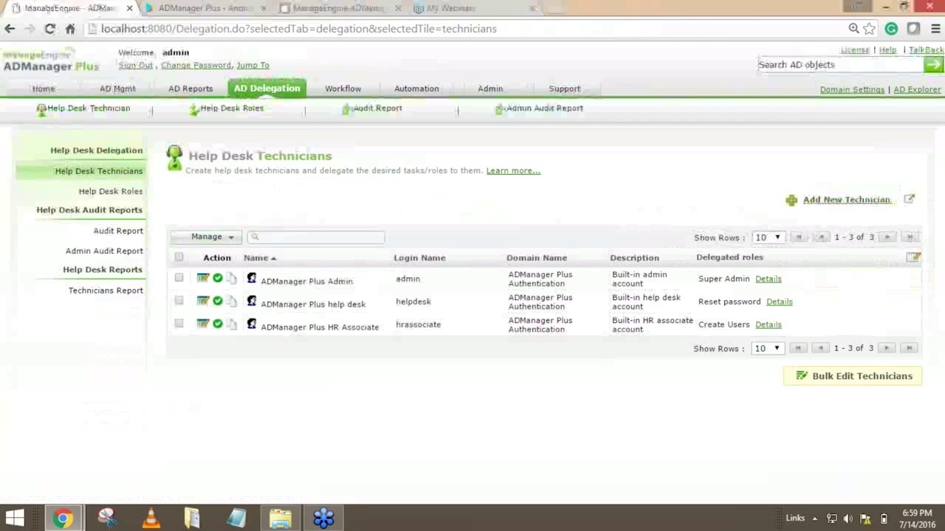
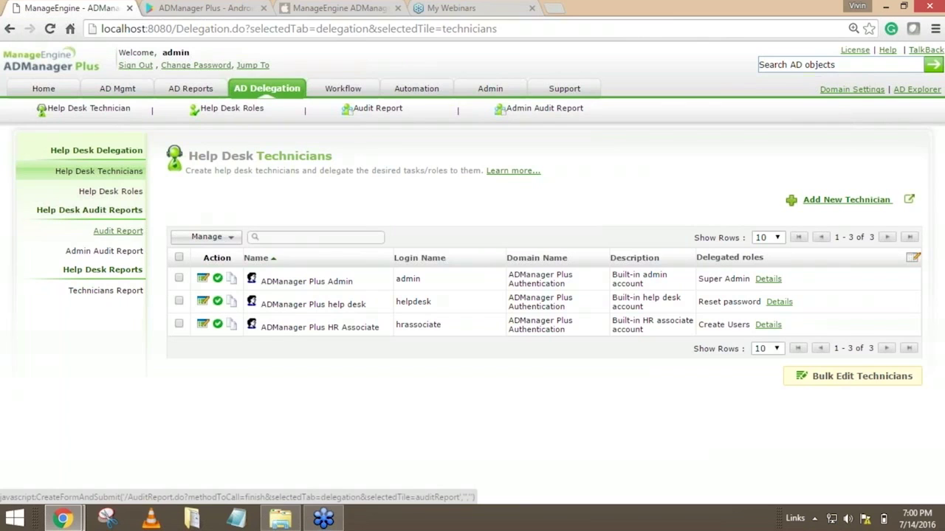
Review the help desk Audit Report's technician filter, period choices and logged actions, and open the Admin Audit Report.
{"action": "left_click", "coordinate": [119, 232]}
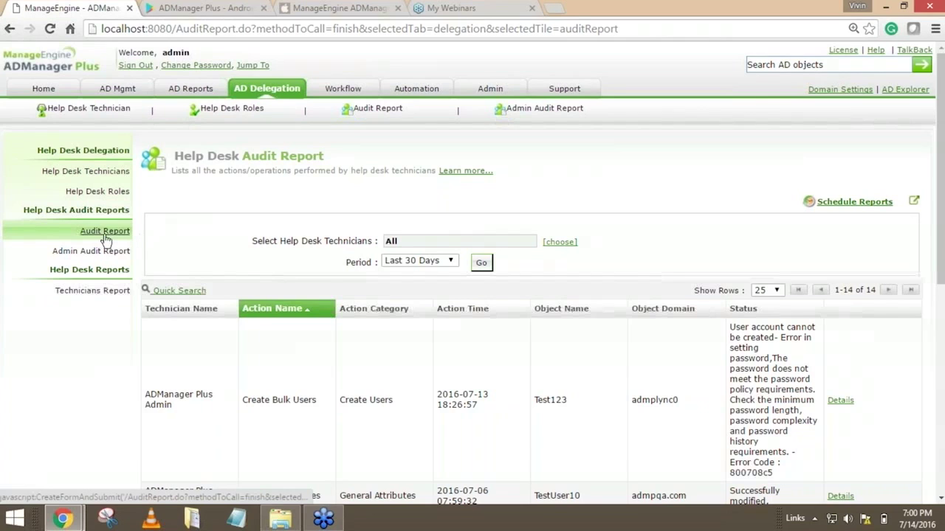
{"action": "left_click_drag", "start_coordinate": [306, 241], "coordinate": [372, 240]}
{"action": "left_click", "coordinate": [430, 263]}
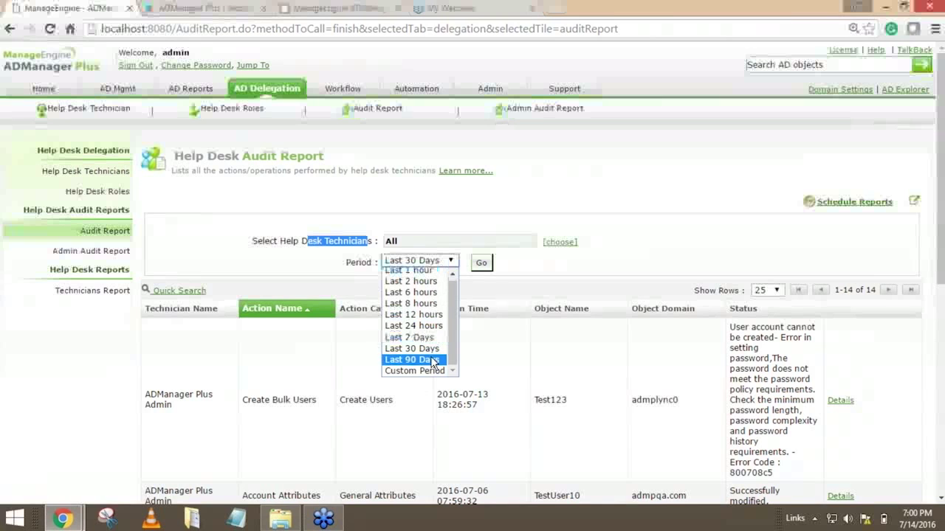
{"action": "left_click", "coordinate": [467, 346]}
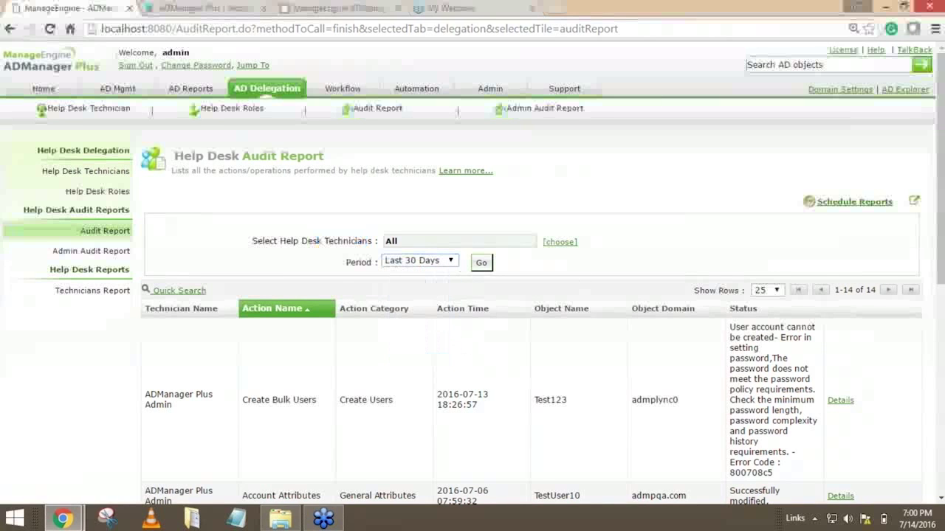
{"action": "scroll", "coordinate": [573, 312], "scroll_direction": "down", "scroll_amount": 1}
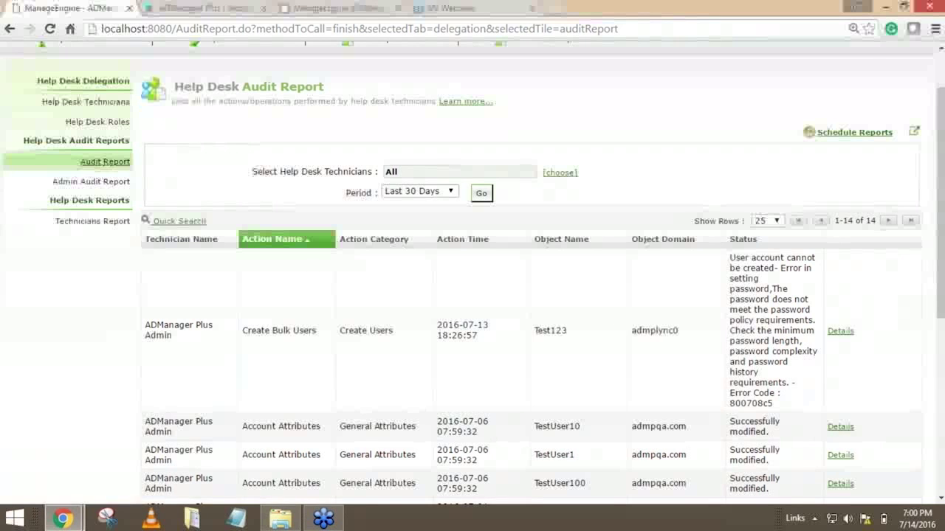
{"action": "left_click", "coordinate": [104, 162]}
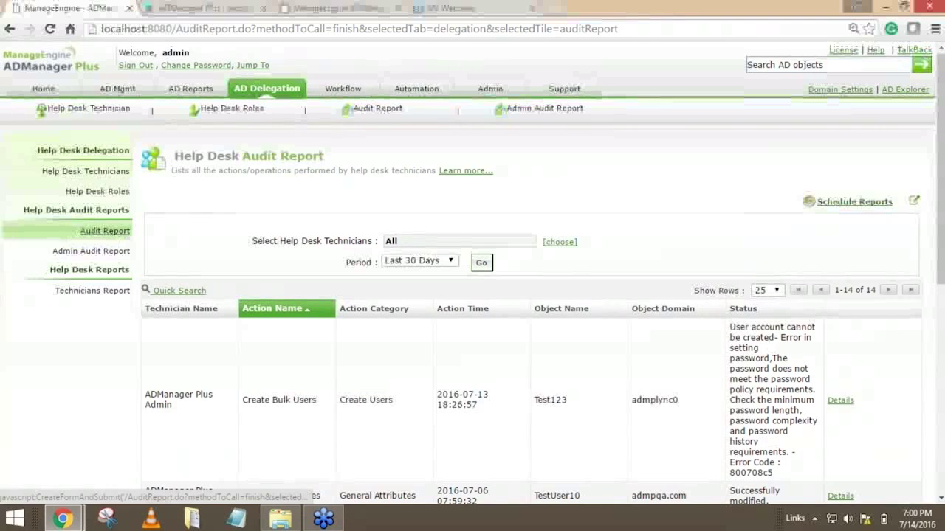
{"action": "left_click", "coordinate": [105, 251]}
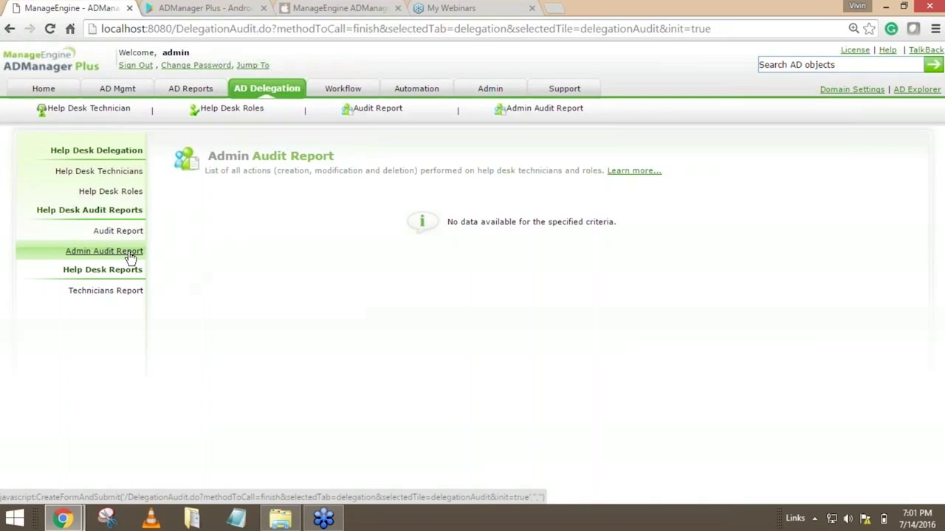
Open the Technicians Report and examine its Delegated Domain, Delegated Roles, Delegated OUs and Impersonate As Admin columns.
{"action": "left_click", "coordinate": [106, 290]}
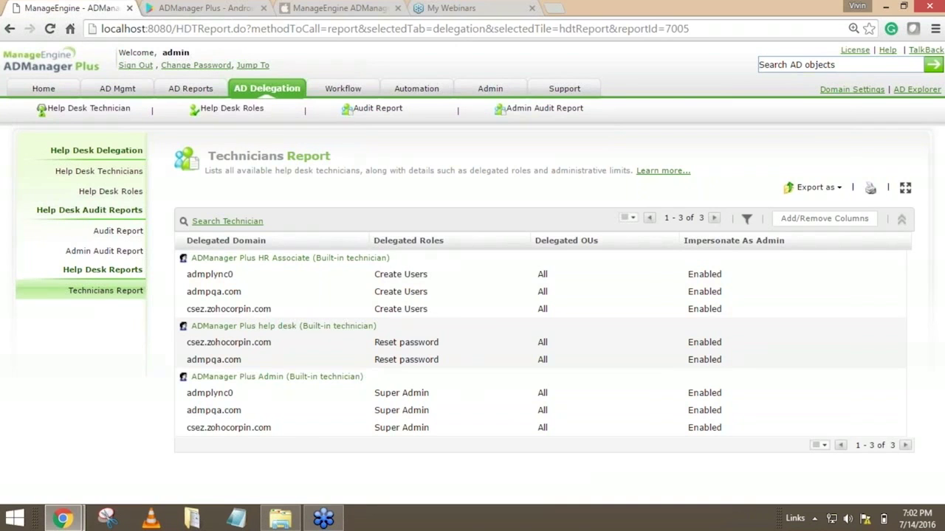
{"action": "double_click", "coordinate": [548, 276]}
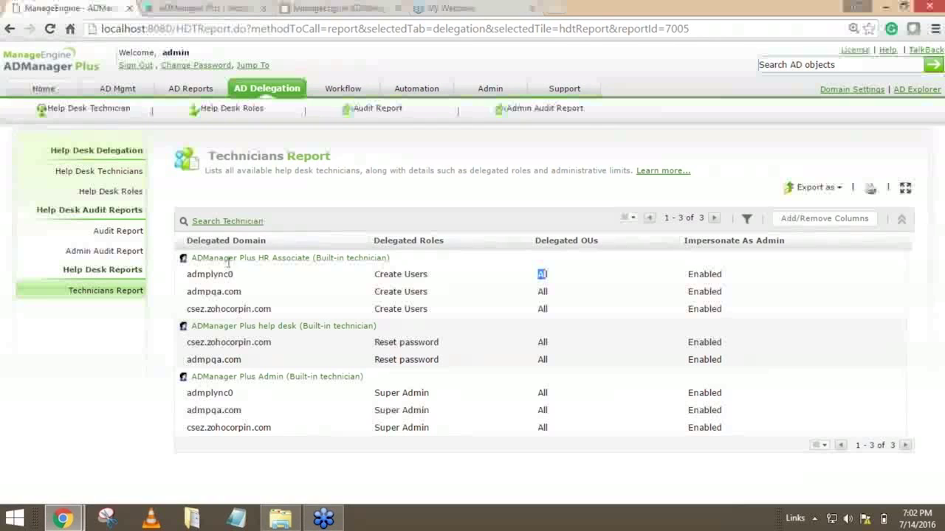
{"action": "left_click_drag", "start_coordinate": [190, 240], "coordinate": [265, 242]}
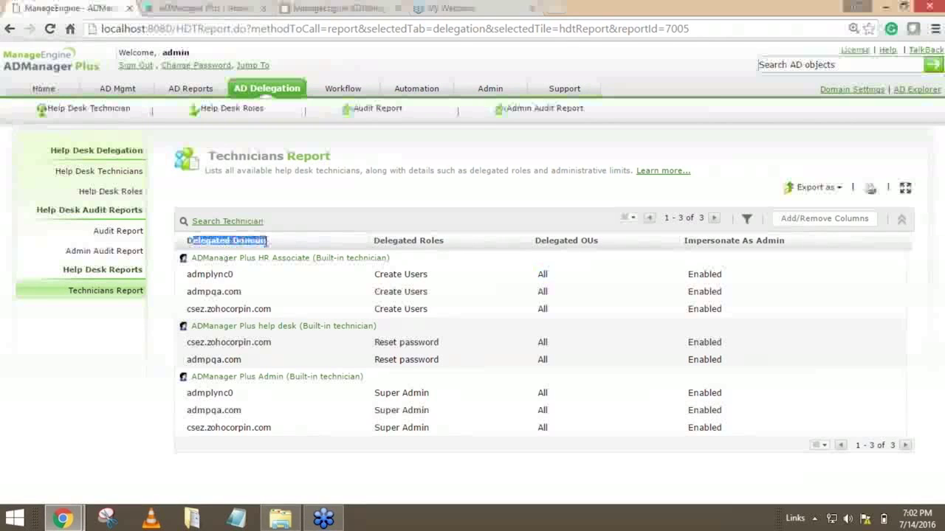
{"action": "left_click_drag", "start_coordinate": [373, 241], "coordinate": [457, 241]}
{"action": "left_click_drag", "start_coordinate": [533, 241], "coordinate": [579, 242]}
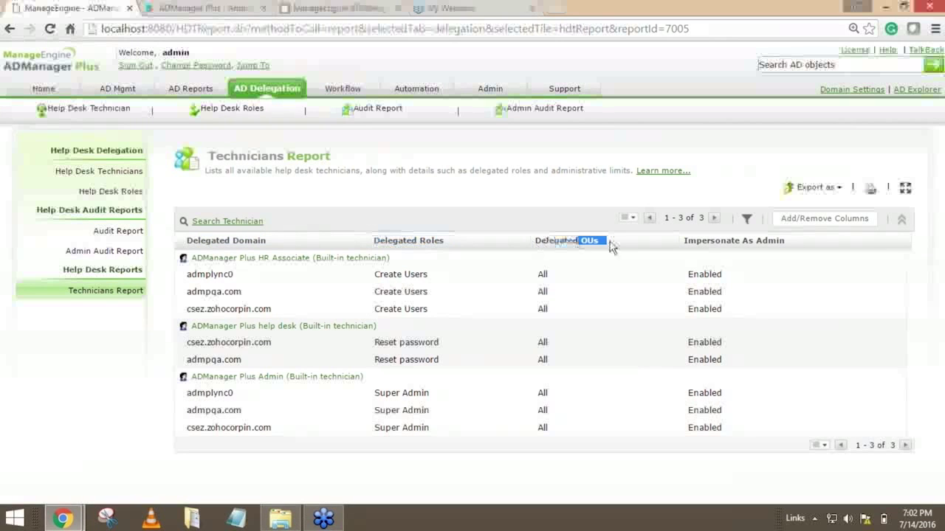
{"action": "left_click", "coordinate": [693, 243]}
{"action": "left_click_drag", "start_coordinate": [694, 244], "coordinate": [807, 250]}
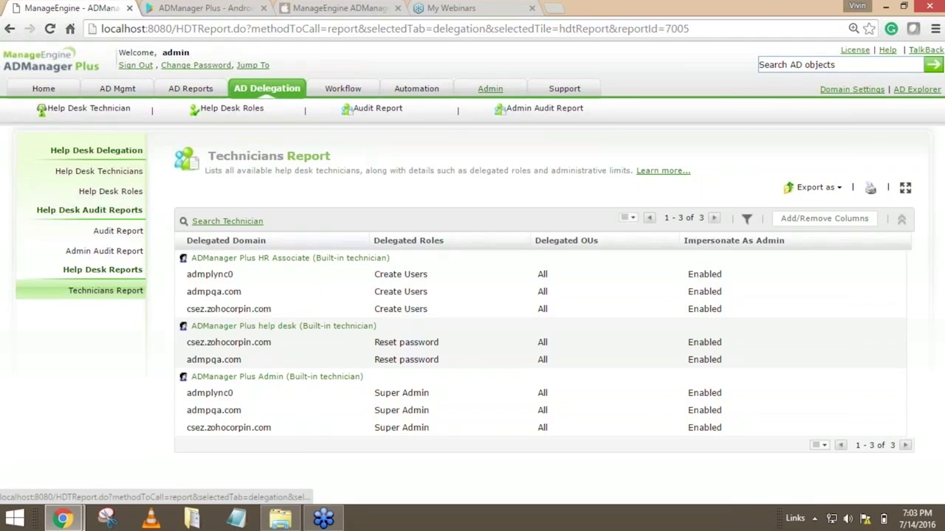
Open the Server settings in the Admin section and review the Change Logo option with its accepted file formats and dimensions.
{"action": "left_click", "coordinate": [487, 90]}
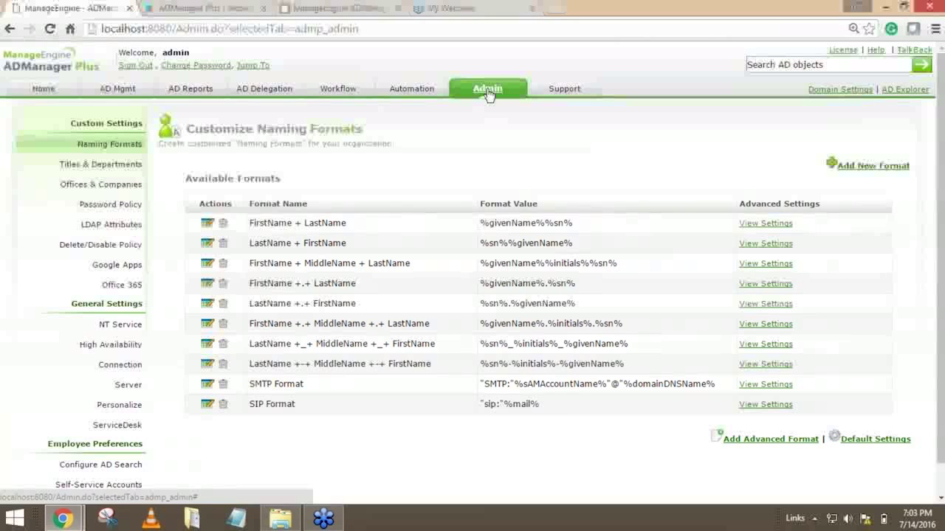
{"action": "left_click", "coordinate": [130, 385]}
{"action": "scroll", "coordinate": [549, 218], "scroll_direction": "down", "scroll_amount": 1}
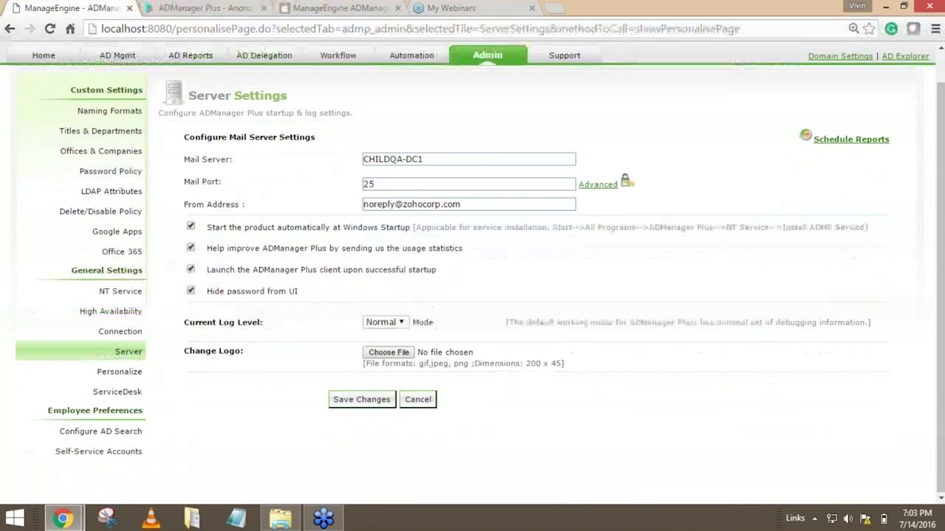
{"action": "left_click_drag", "start_coordinate": [201, 353], "coordinate": [350, 352]}
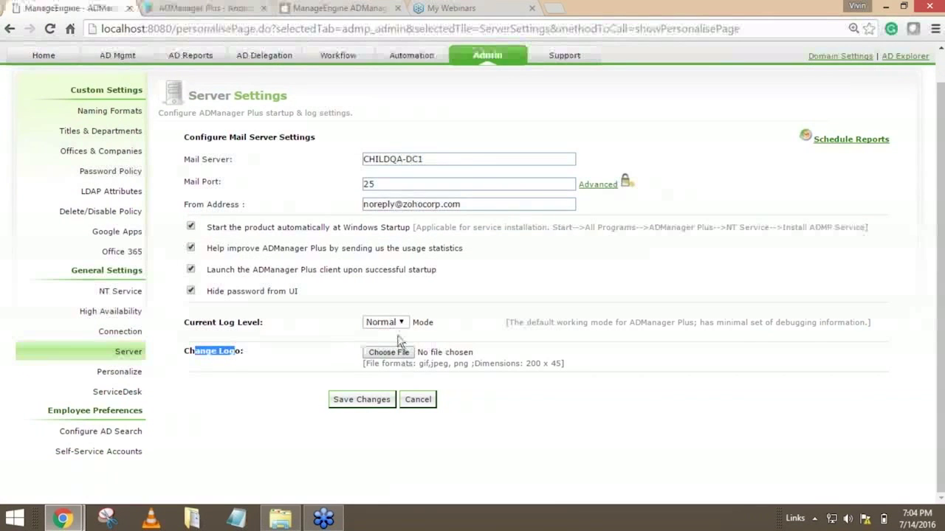
{"action": "left_click_drag", "start_coordinate": [420, 364], "coordinate": [565, 367]}
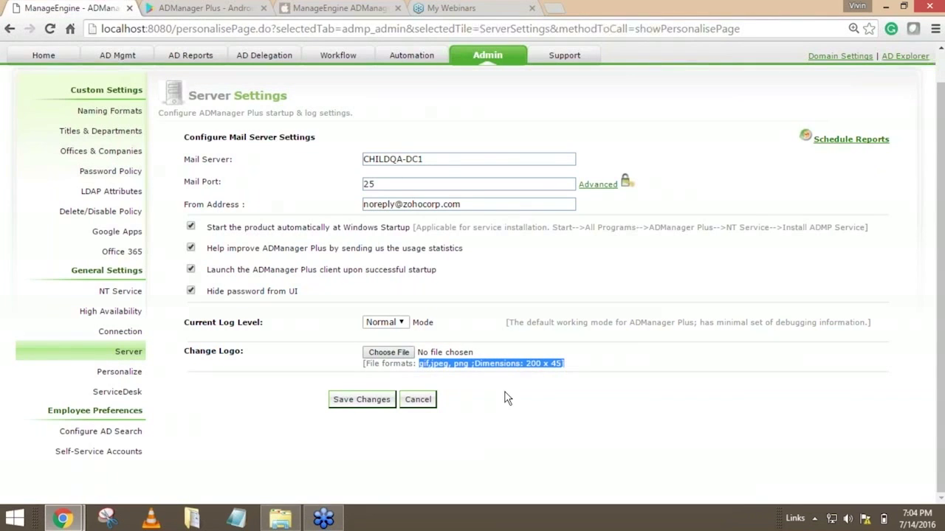
{"action": "left_click", "coordinate": [578, 374]}
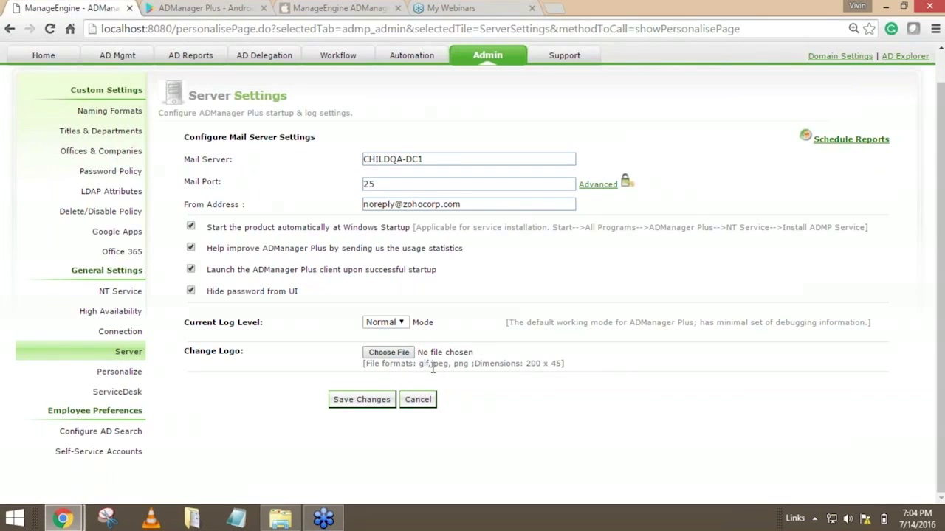
{"action": "left_click_drag", "start_coordinate": [418, 364], "coordinate": [542, 366]}
{"action": "left_click", "coordinate": [548, 366]}
{"action": "scroll", "coordinate": [513, 394], "scroll_direction": "up", "scroll_amount": 1}
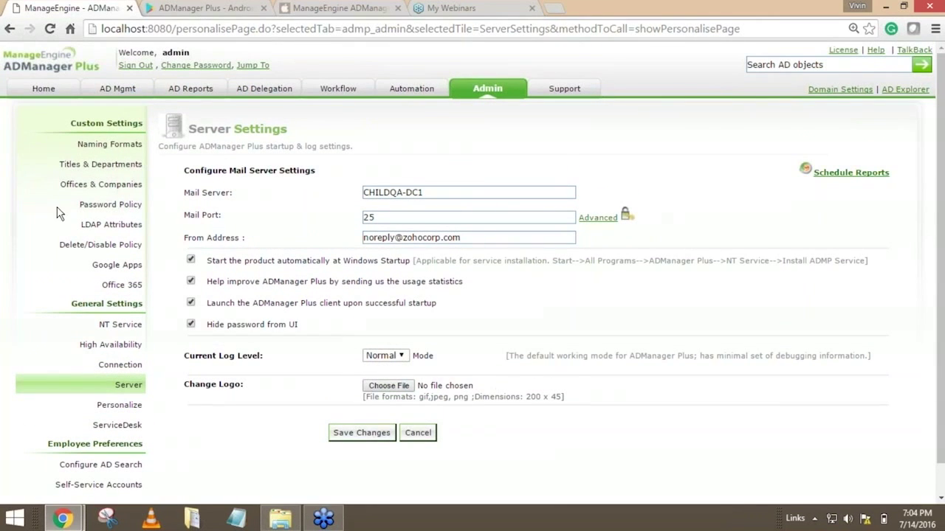
Dismiss the privileged credentials notice in AD Mgmt, and look through the Home dashboard down to the Android and iPhone app links.
{"action": "left_click", "coordinate": [118, 89]}
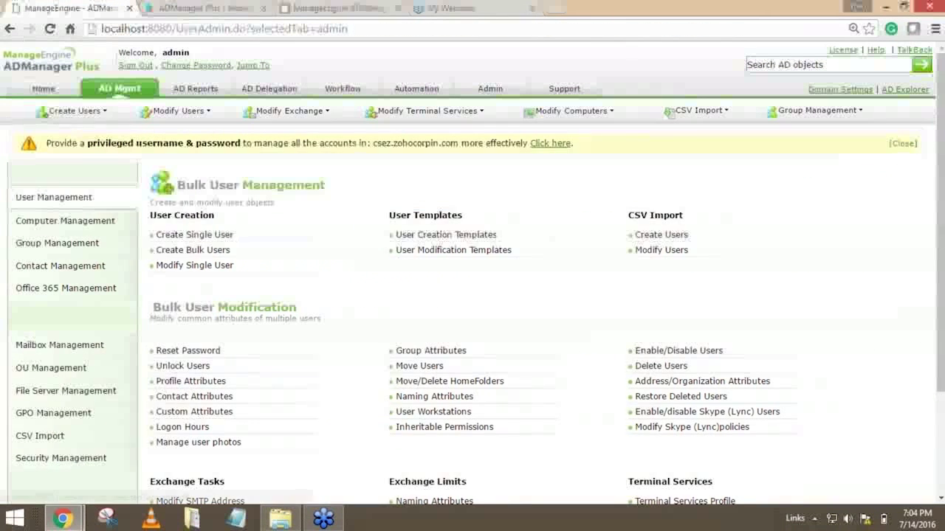
{"action": "left_click", "coordinate": [902, 143]}
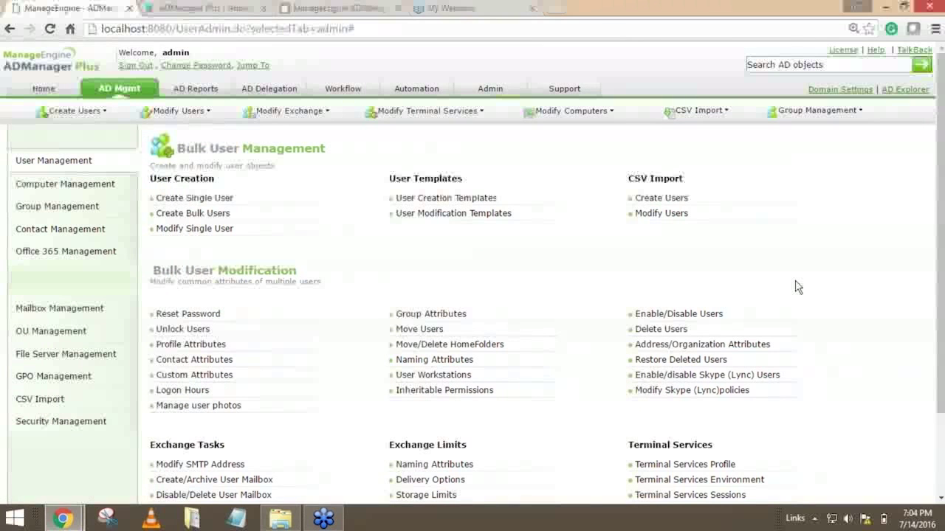
{"action": "left_click", "coordinate": [48, 90]}
{"action": "scroll", "coordinate": [576, 243], "scroll_direction": "down", "scroll_amount": 4}
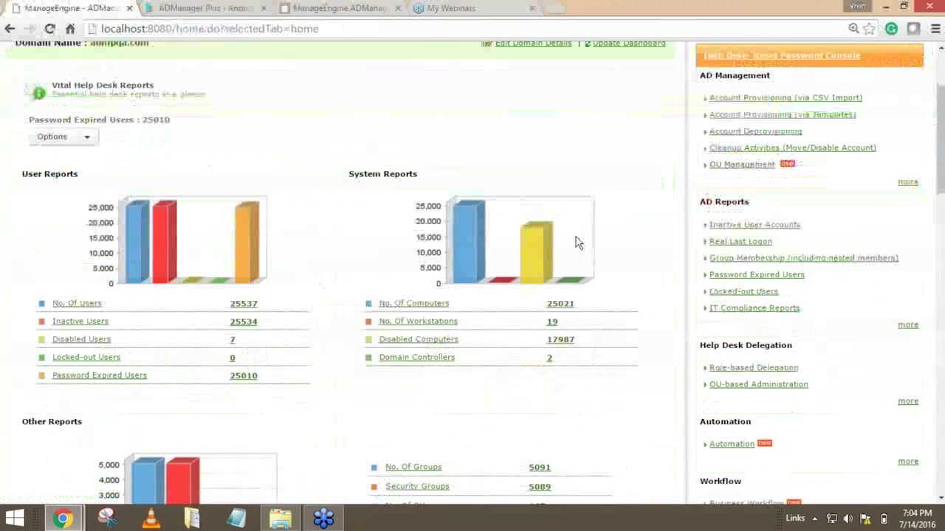
{"action": "scroll", "coordinate": [788, 363], "scroll_direction": "down", "scroll_amount": 2}
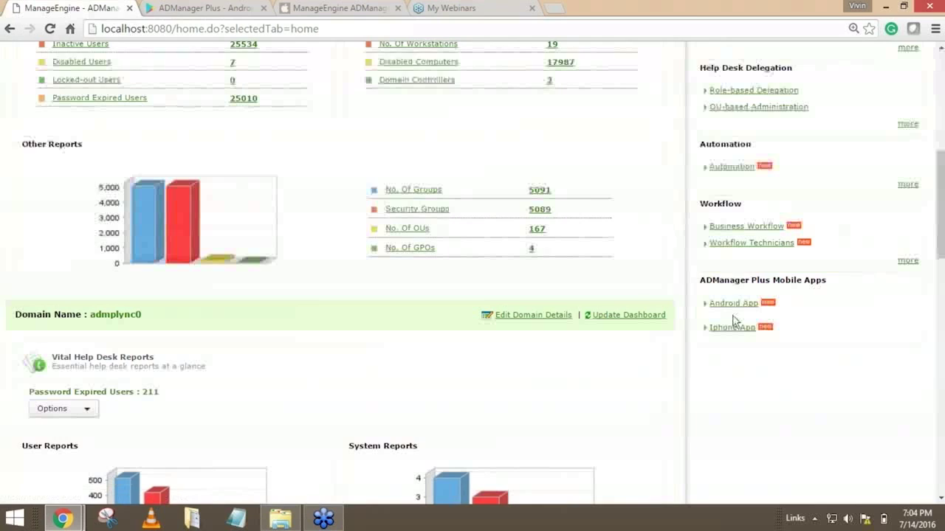
{"action": "scroll", "coordinate": [706, 320], "scroll_direction": "up", "scroll_amount": 6}
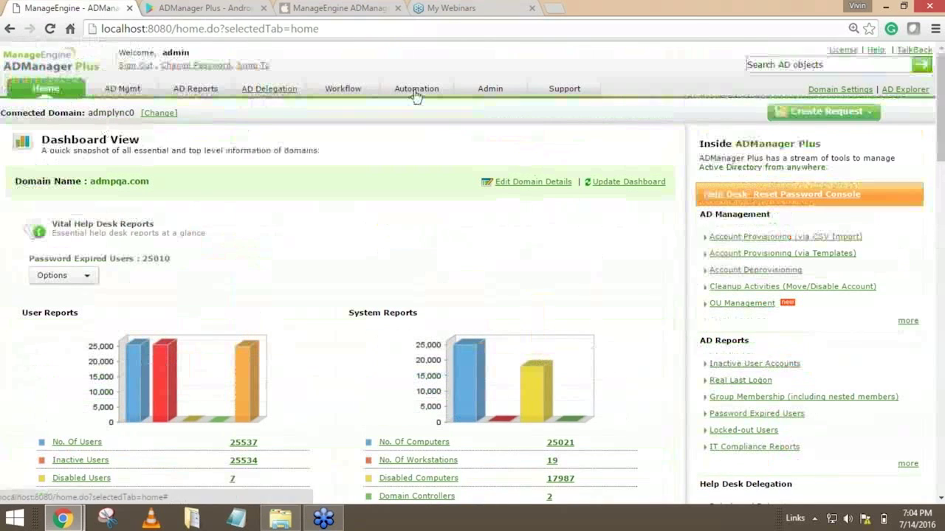
{"action": "left_click", "coordinate": [825, 111]}
{"action": "scroll", "coordinate": [799, 216], "scroll_direction": "down", "scroll_amount": 7}
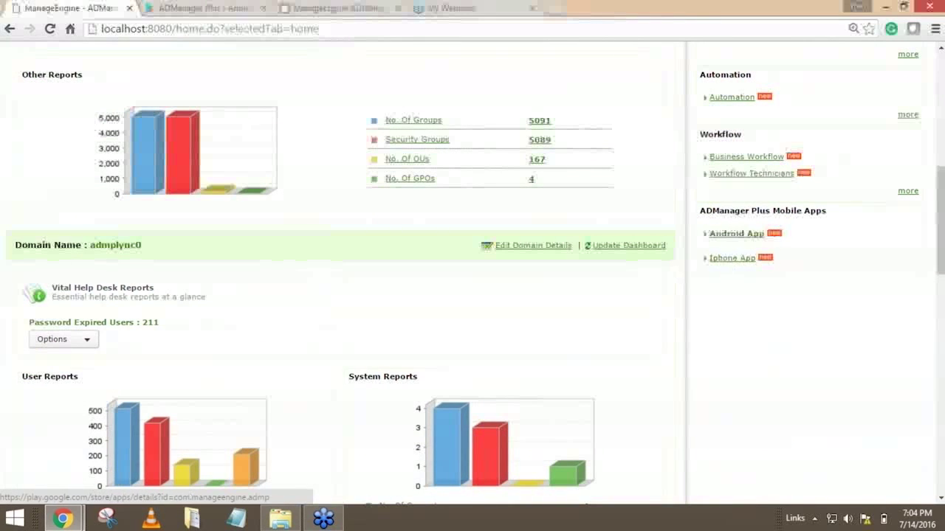
{"action": "scroll", "coordinate": [342, 105], "scroll_direction": "up", "scroll_amount": 7}
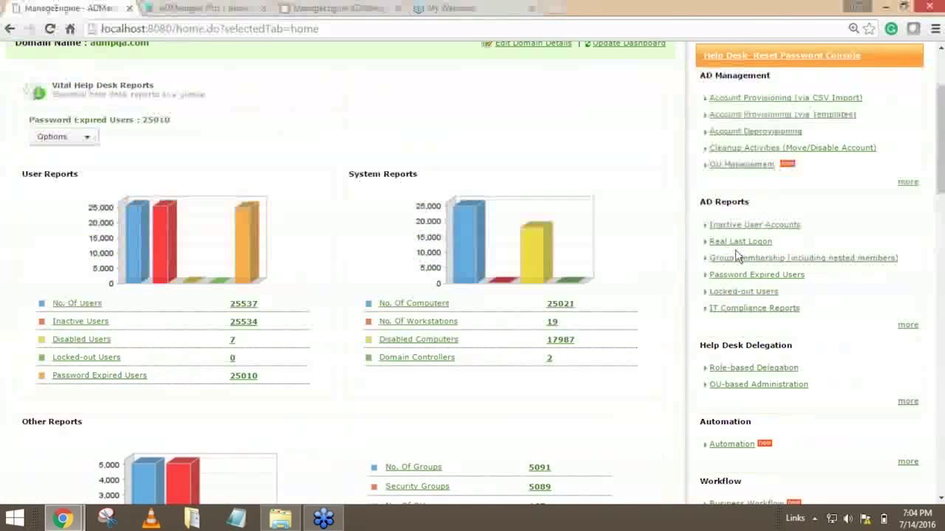
Revisit AD Mgmt to point out User Creation Templates, and the Admin settings to point out the Delete/Disable Policy.
{"action": "left_click", "coordinate": [124, 89]}
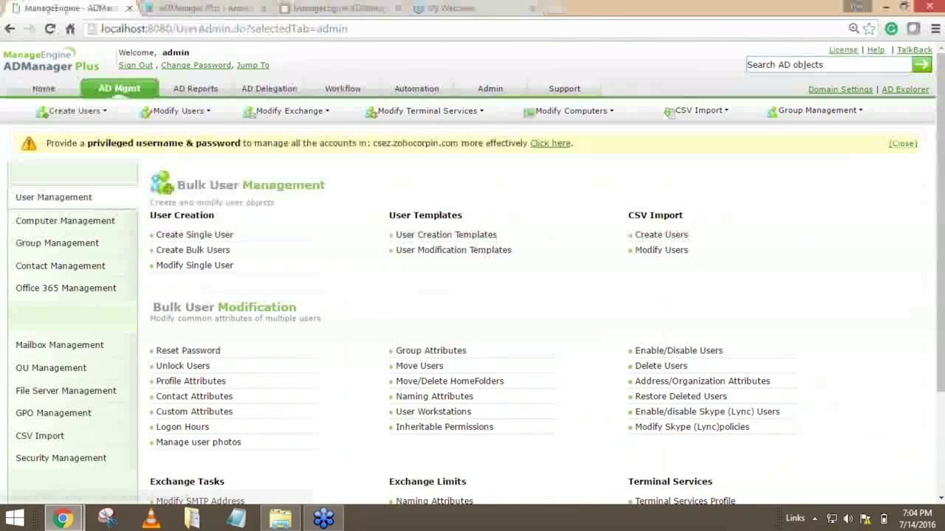
{"action": "left_click", "coordinate": [902, 144]}
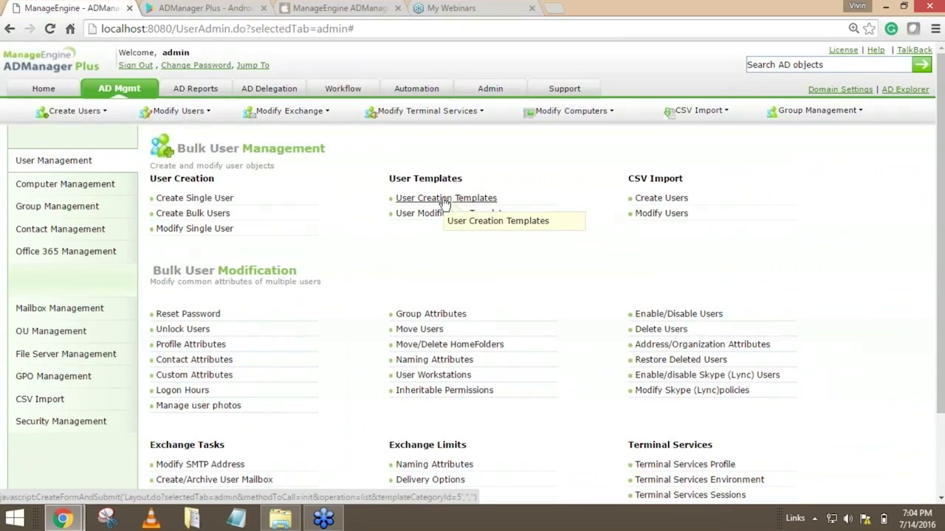
{"action": "left_click", "coordinate": [487, 90]}
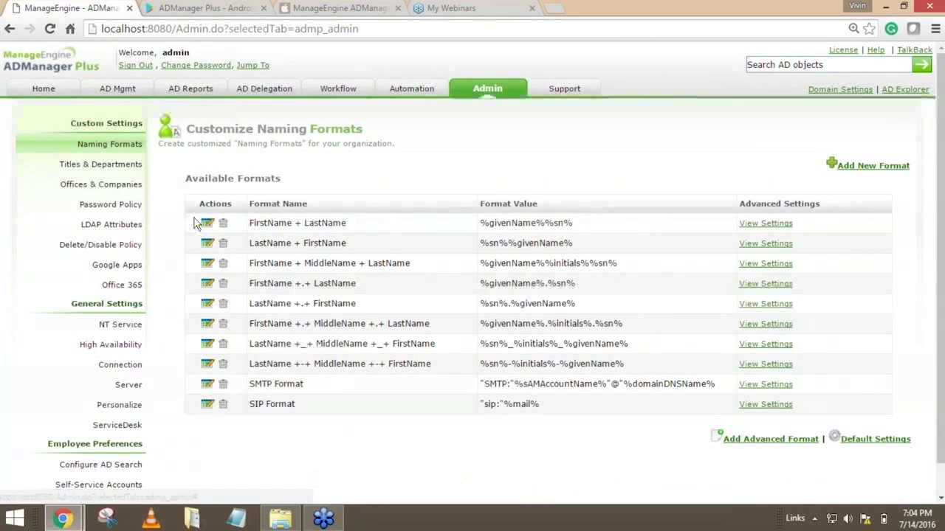
{"action": "left_click", "coordinate": [122, 246]}
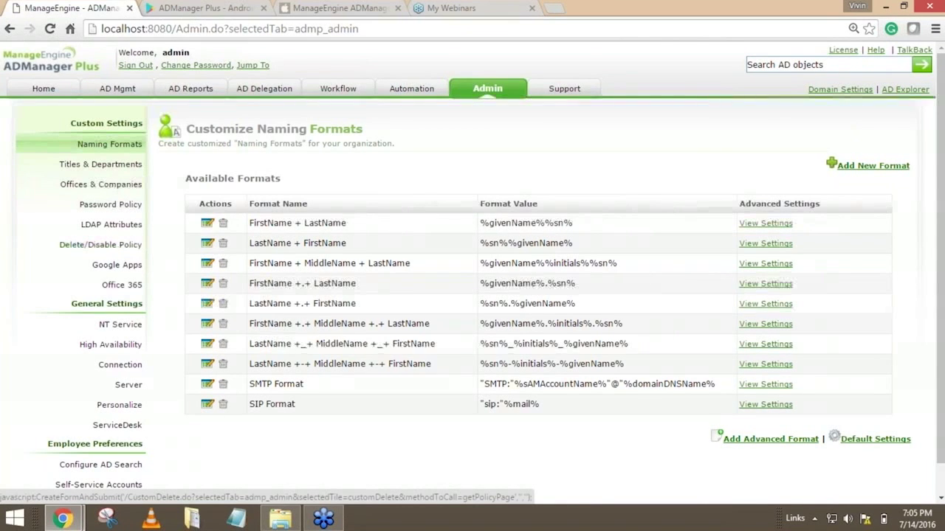
Revisit the user and computer reports and the Help Desk Technicians list, and return to the Home dashboard.
{"action": "left_click", "coordinate": [184, 89]}
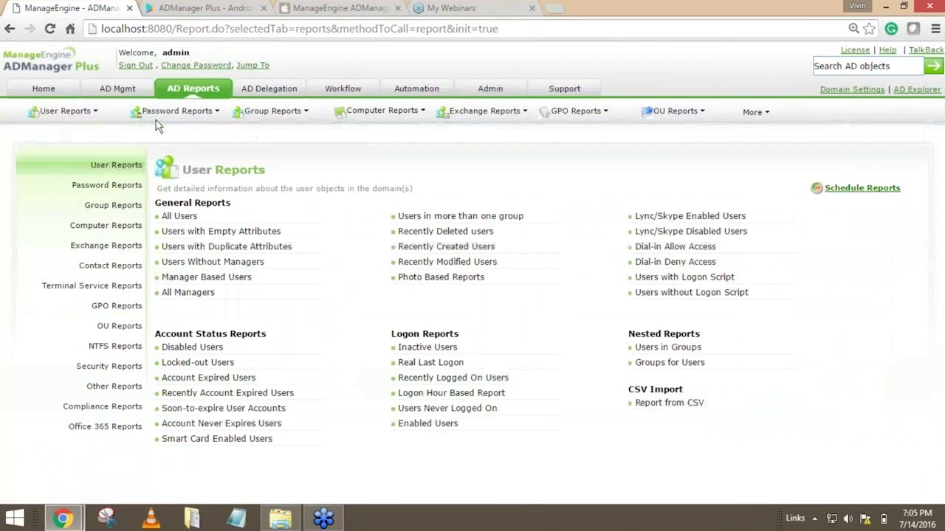
{"action": "left_click", "coordinate": [114, 230]}
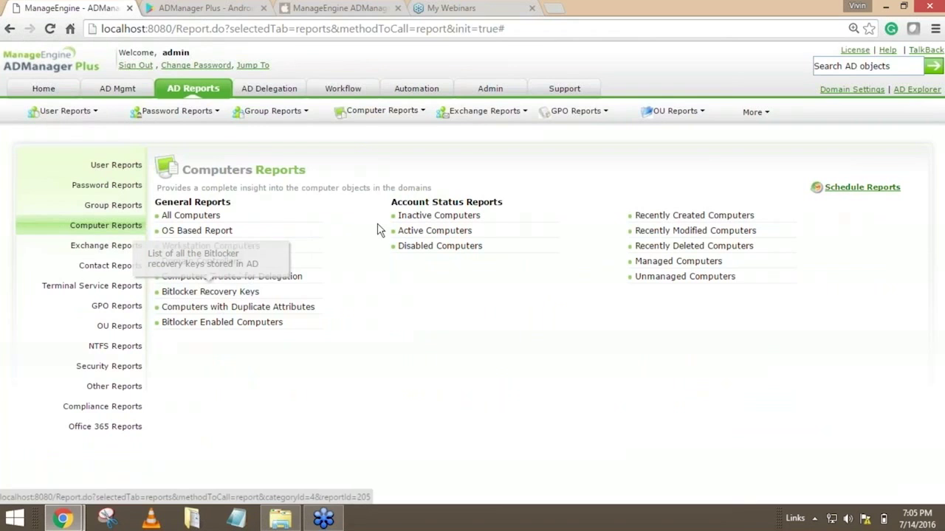
{"action": "left_click", "coordinate": [274, 92]}
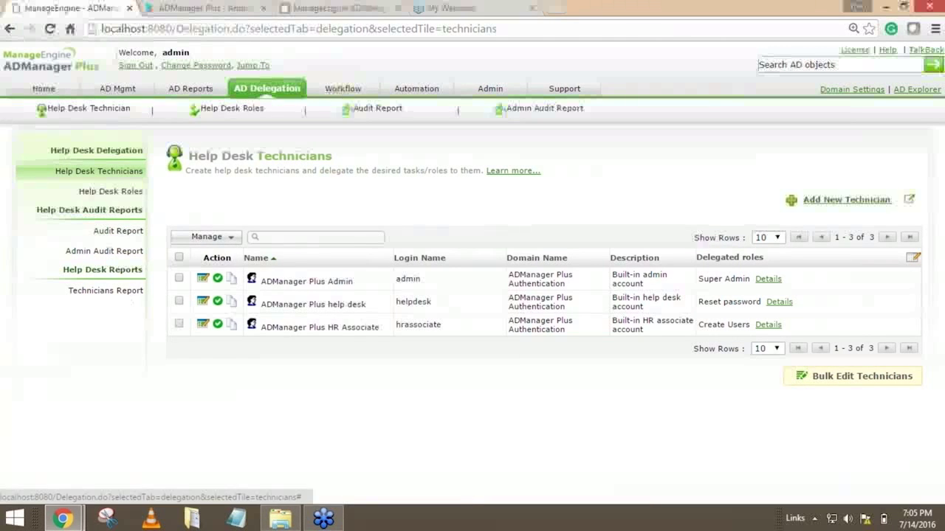
{"action": "left_click", "coordinate": [44, 90]}
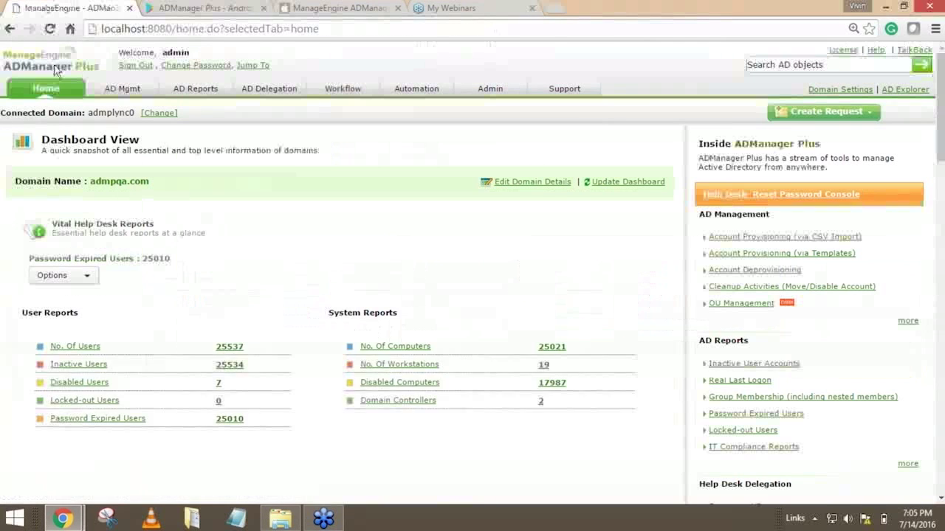